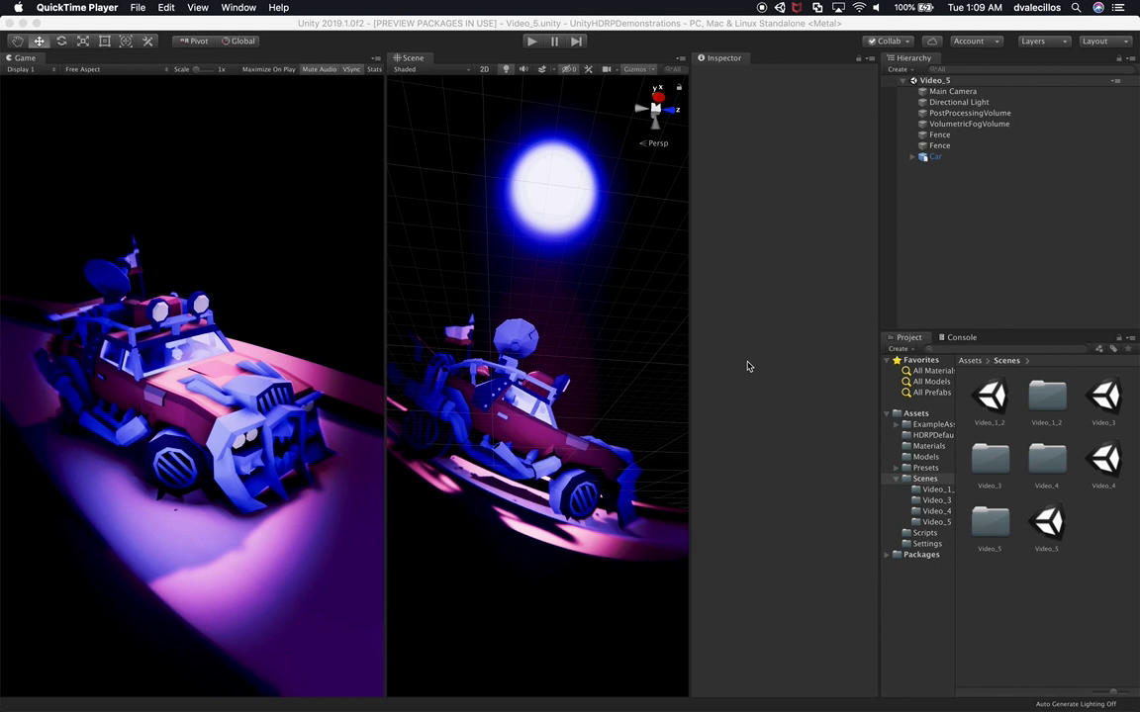
- Duplicate the Video_5 scene as Video_6 and open the new scene
{"action": "left_click", "coordinate": [1082, 562]}
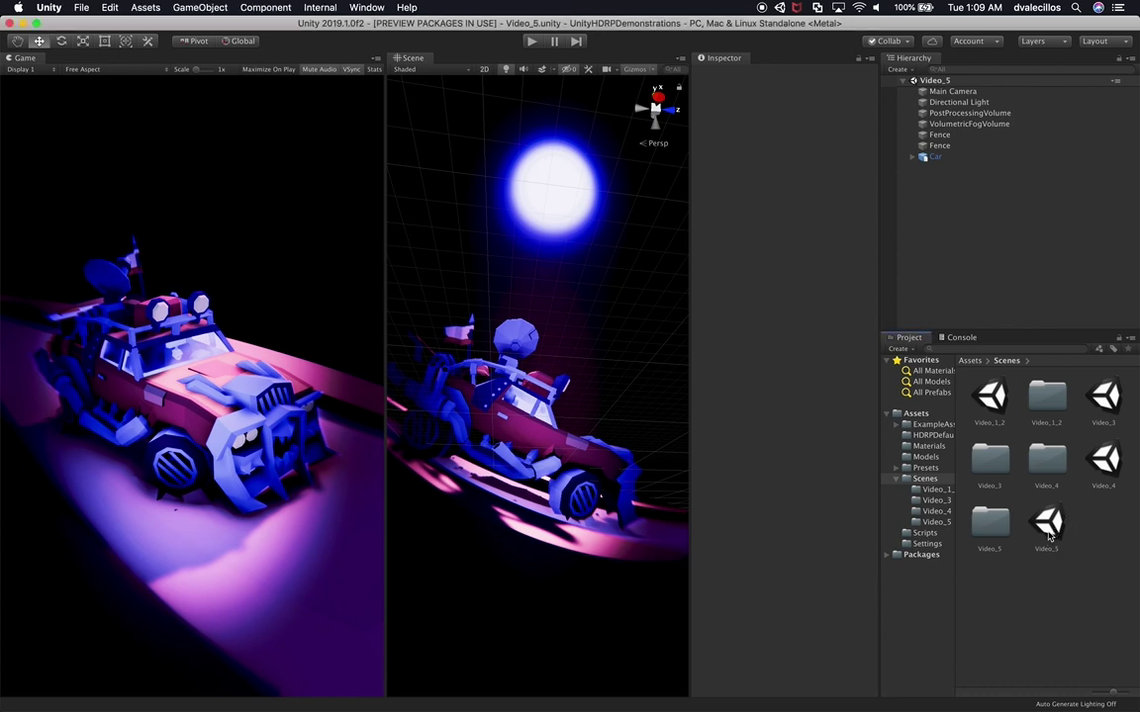
{"action": "left_click", "coordinate": [1055, 522]}
{"action": "key", "text": "super+d"}
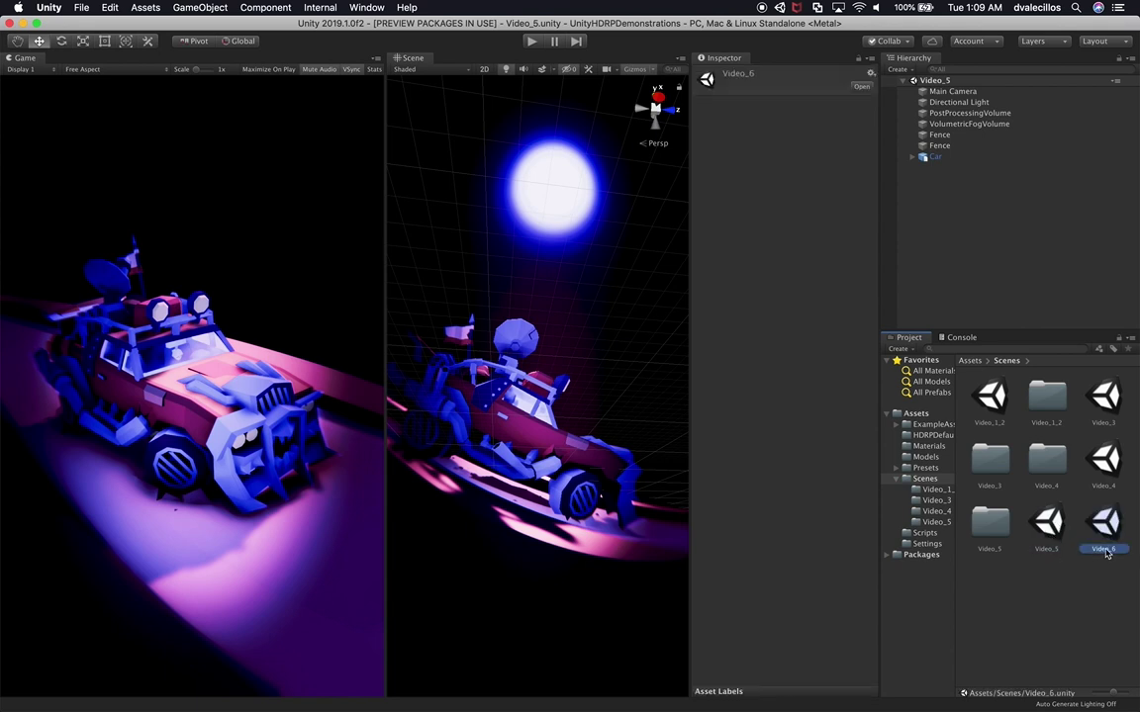
{"action": "double_click", "coordinate": [1107, 535]}
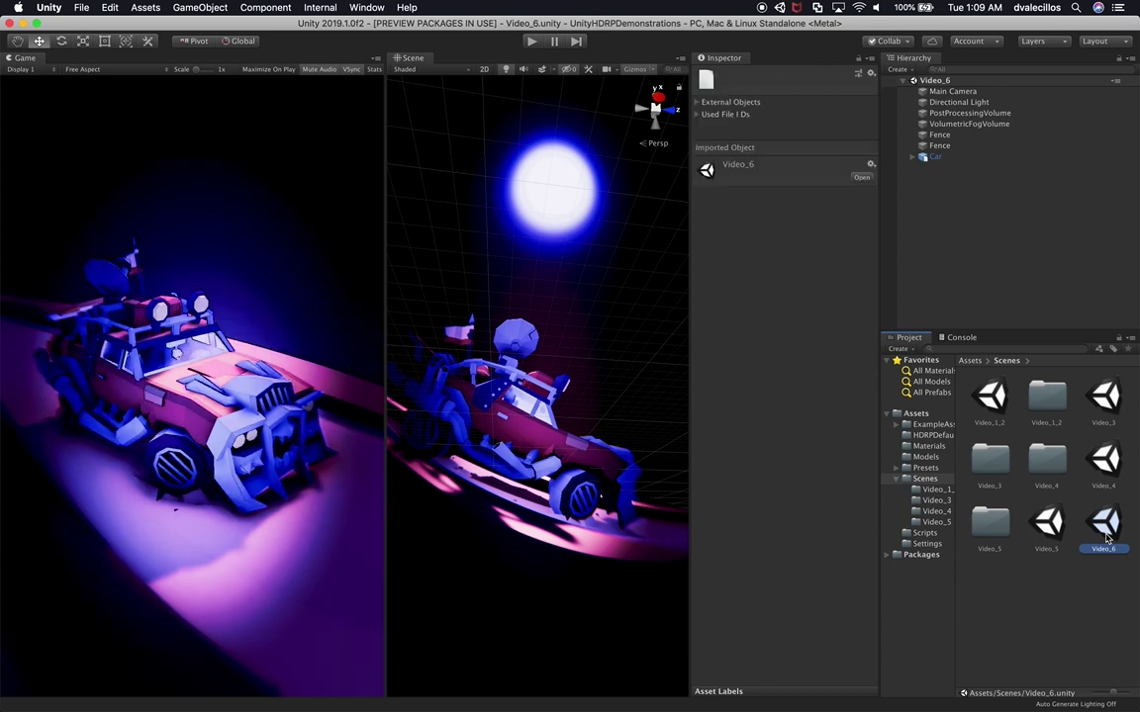
- Duplicate the Video_5 folder as Video_6 and change the suffix of both volume profiles inside it to _6
{"action": "left_click", "coordinate": [993, 524]}
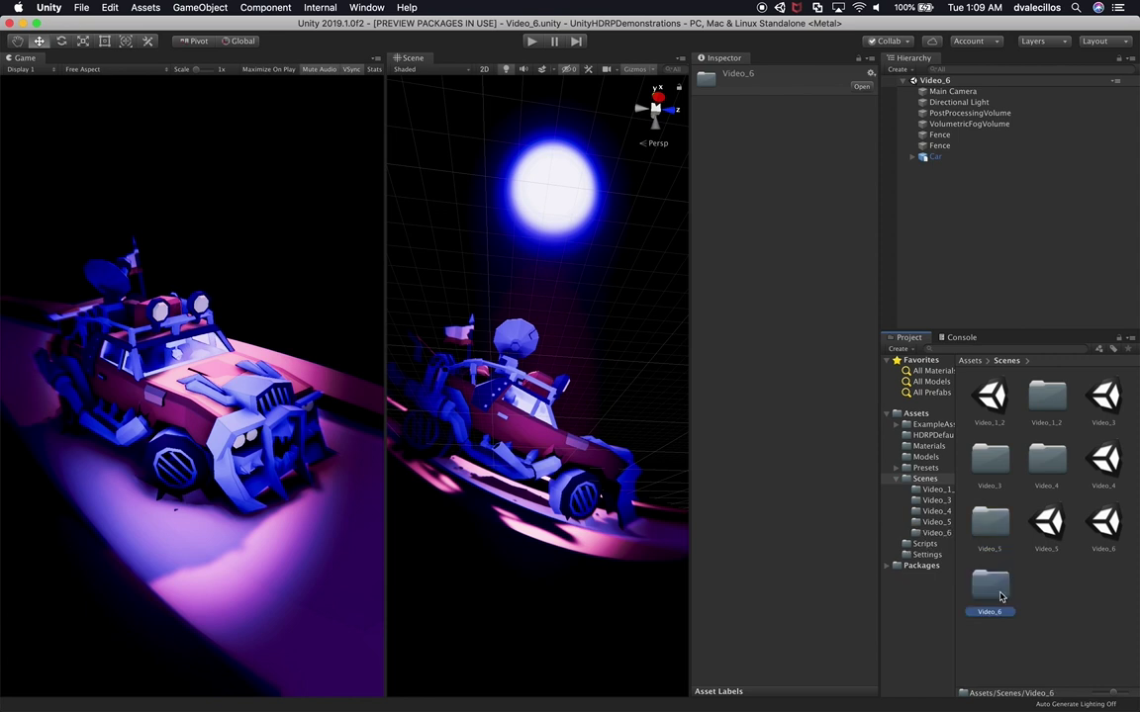
{"action": "double_click", "coordinate": [990, 584]}
{"action": "left_click", "coordinate": [987, 400]}
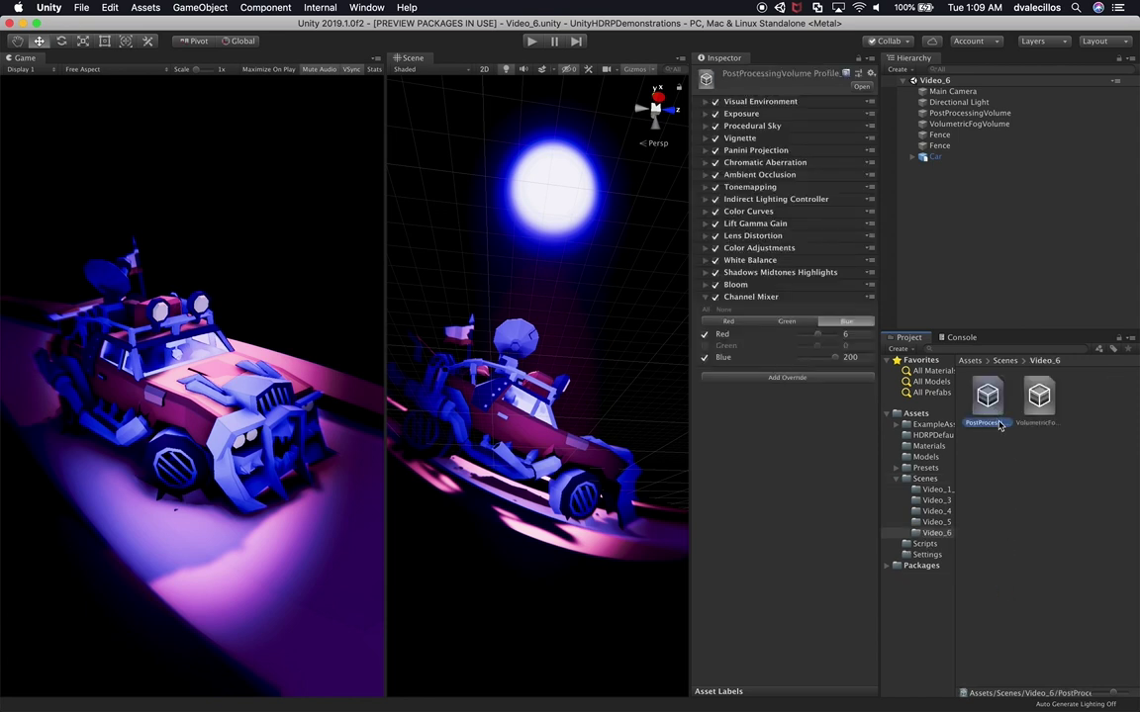
{"action": "left_click", "coordinate": [999, 424]}
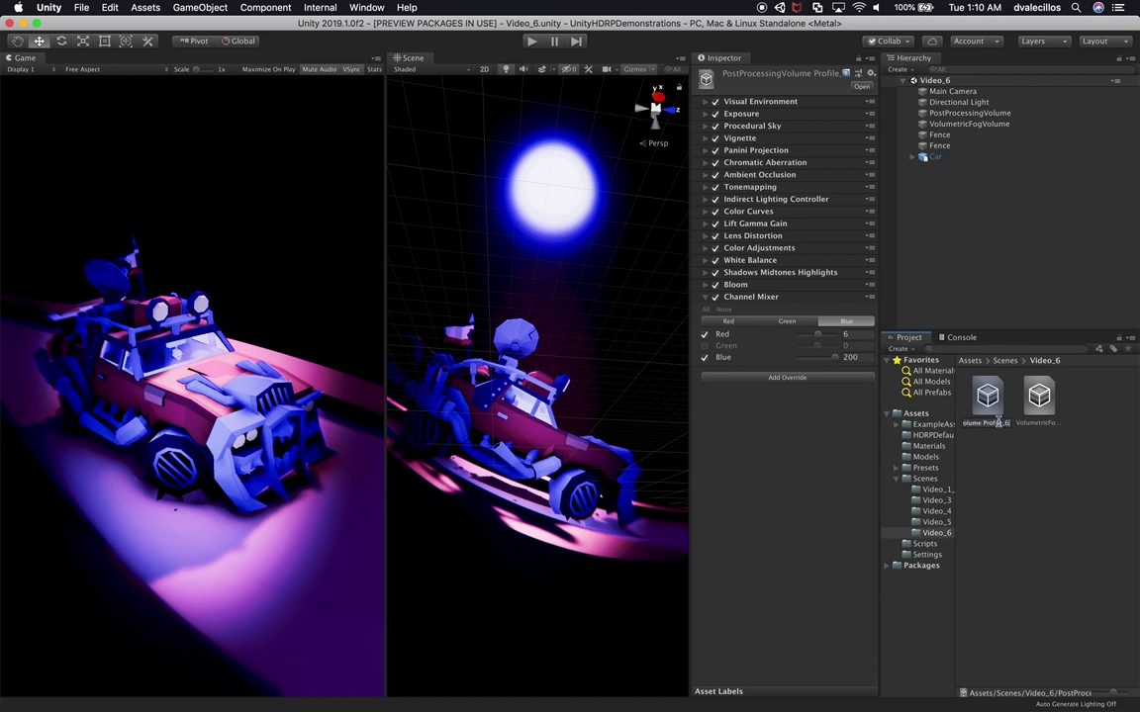
{"action": "left_click", "coordinate": [1044, 424]}
{"action": "left_click", "coordinate": [1049, 424]}
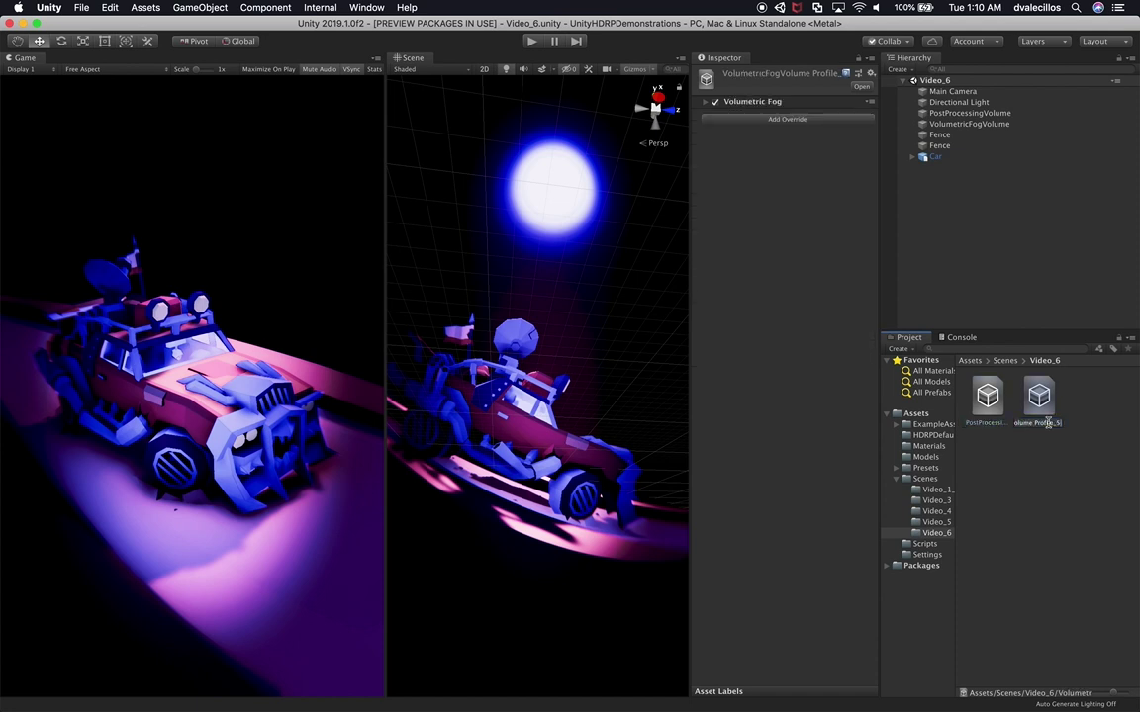
{"action": "key", "text": "Return"}
{"action": "left_click", "coordinate": [994, 198]}
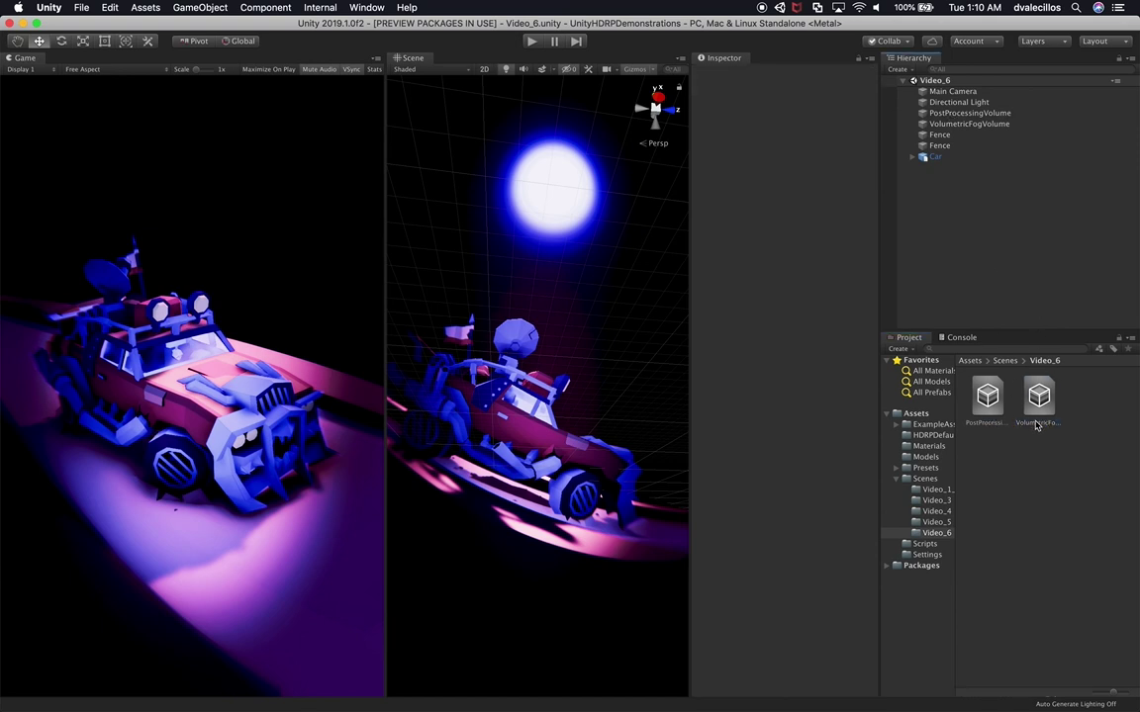
- Assign PostProcessingVolume Profile_6 to PostProcessingVolume and VolumetricFogVolume Profile_6 to VolumetricFogVolume
{"action": "left_click", "coordinate": [952, 114]}
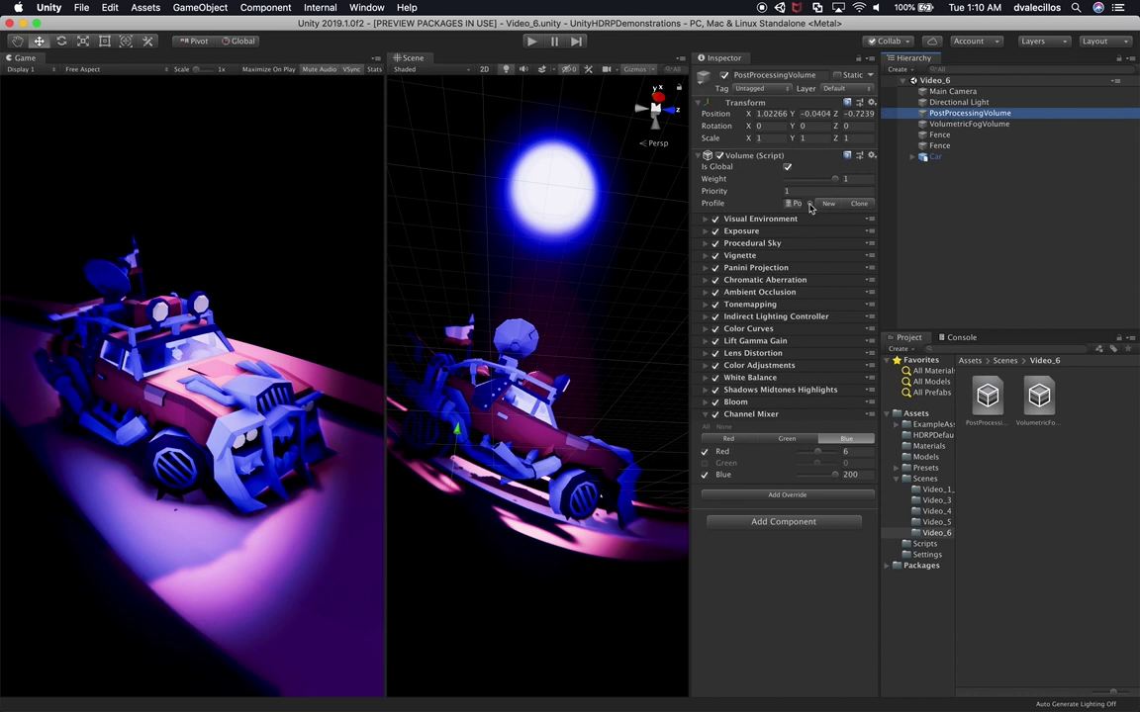
{"action": "left_click", "coordinate": [809, 203]}
{"action": "double_click", "coordinate": [471, 276]}
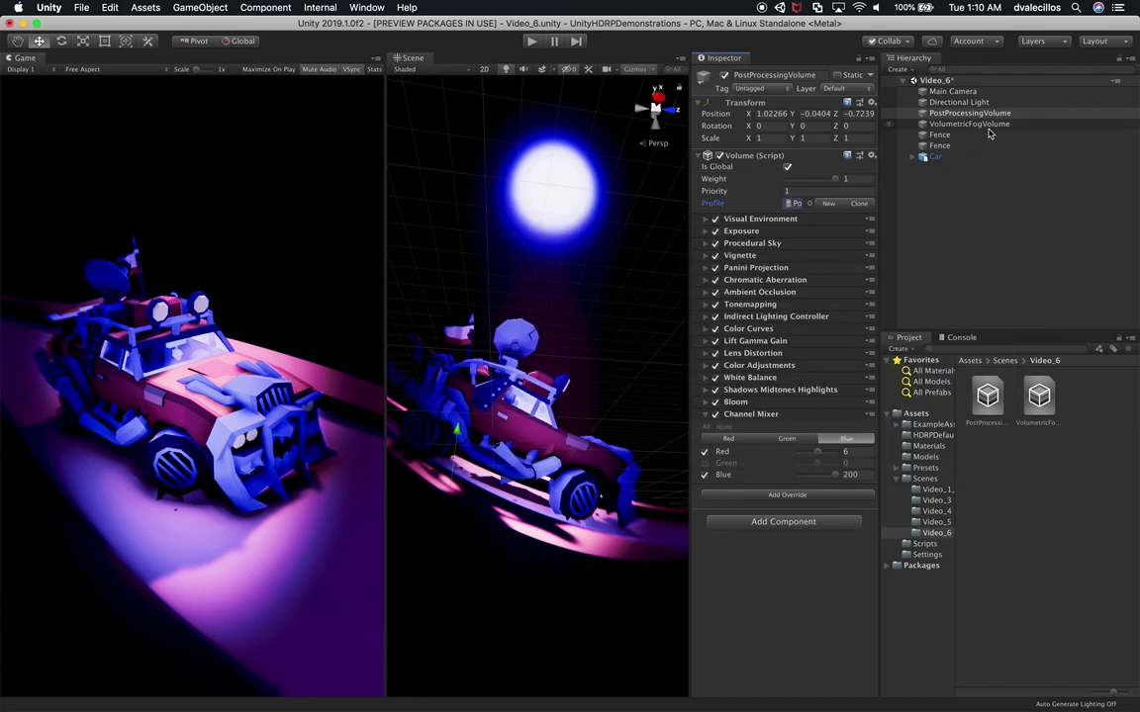
{"action": "left_click", "coordinate": [974, 124]}
{"action": "left_click", "coordinate": [809, 203]}
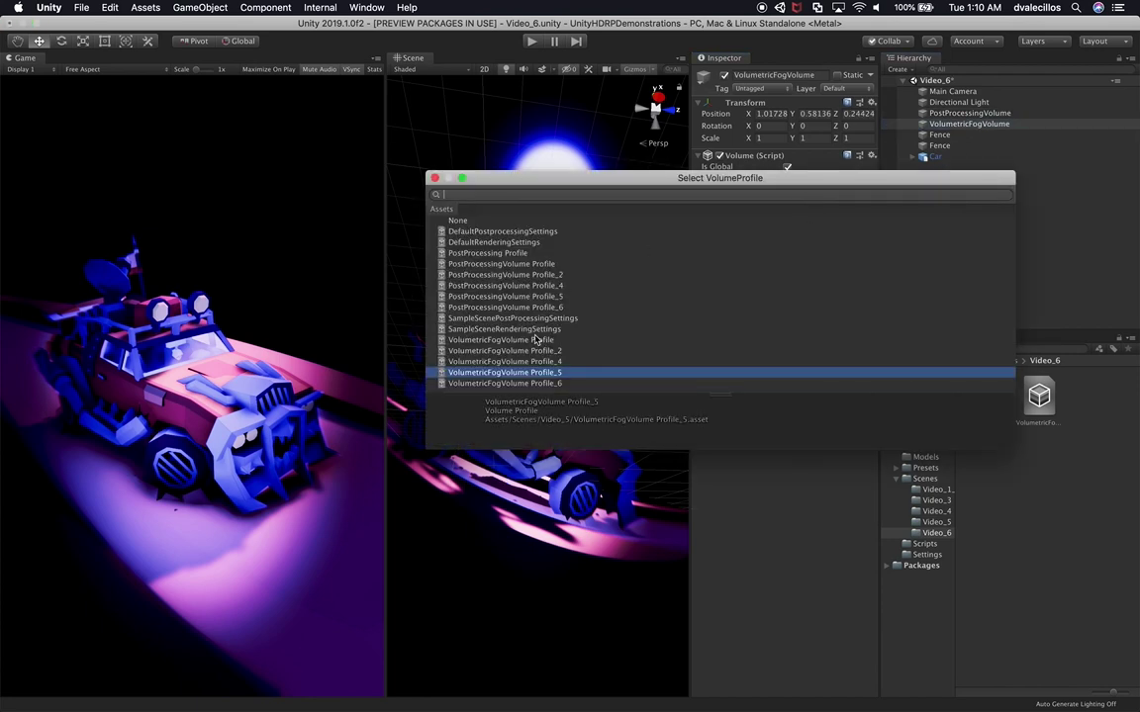
{"action": "double_click", "coordinate": [551, 385]}
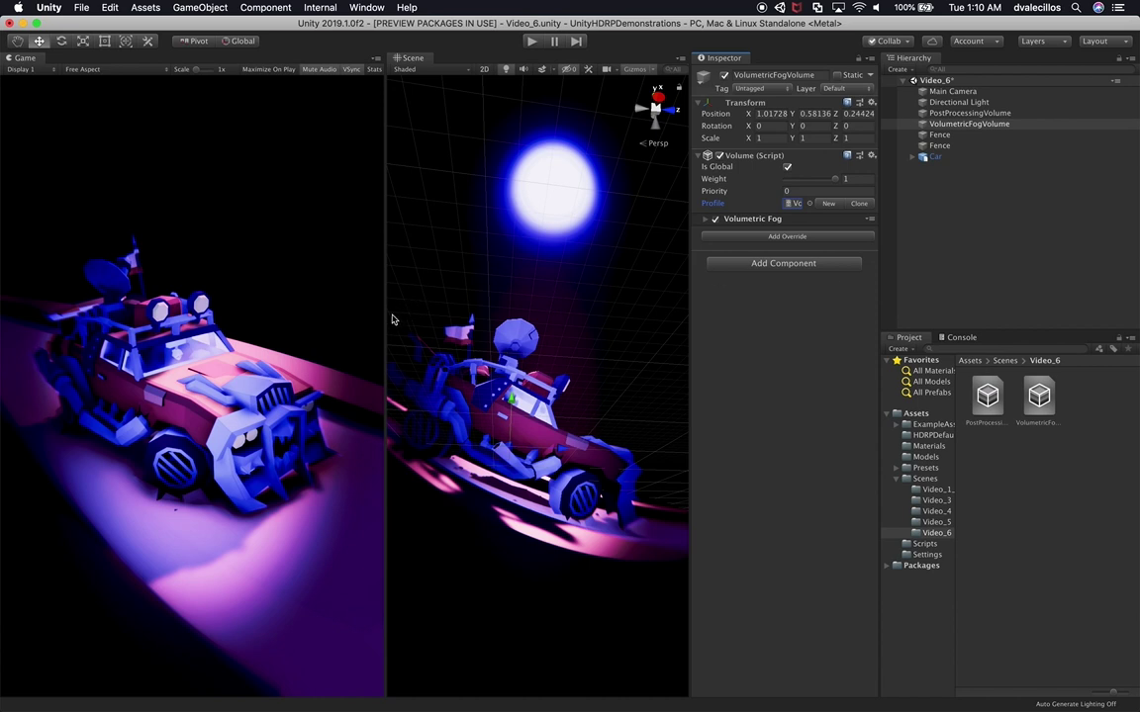
- Widen the Scene view by narrowing the Game view, keeping the car in frame
{"action": "left_click_drag", "start_coordinate": [387, 317], "coordinate": [319, 316]}
{"action": "left_click_drag", "start_coordinate": [517, 351], "coordinate": [515, 384], "text": "alt"}
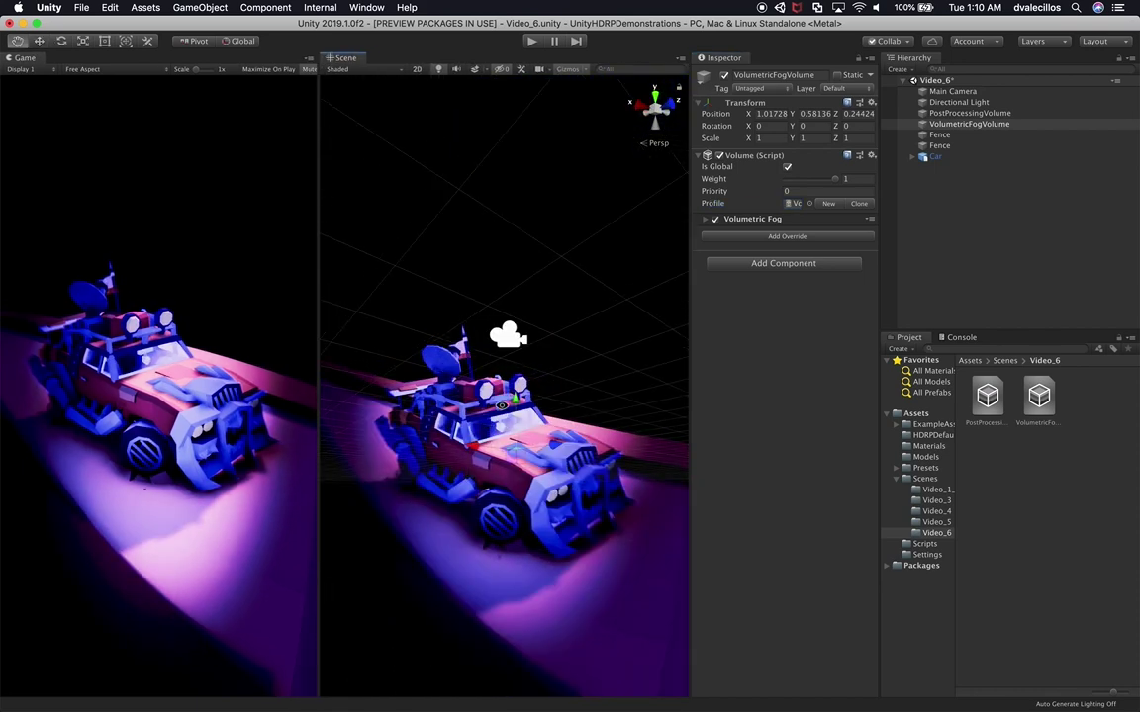
{"action": "left_click_drag", "start_coordinate": [436, 382], "coordinate": [471, 352], "text": "alt"}
- Examine the sky types available in the Visual Environment override of PostProcessingVolume
{"action": "left_click", "coordinate": [968, 114]}
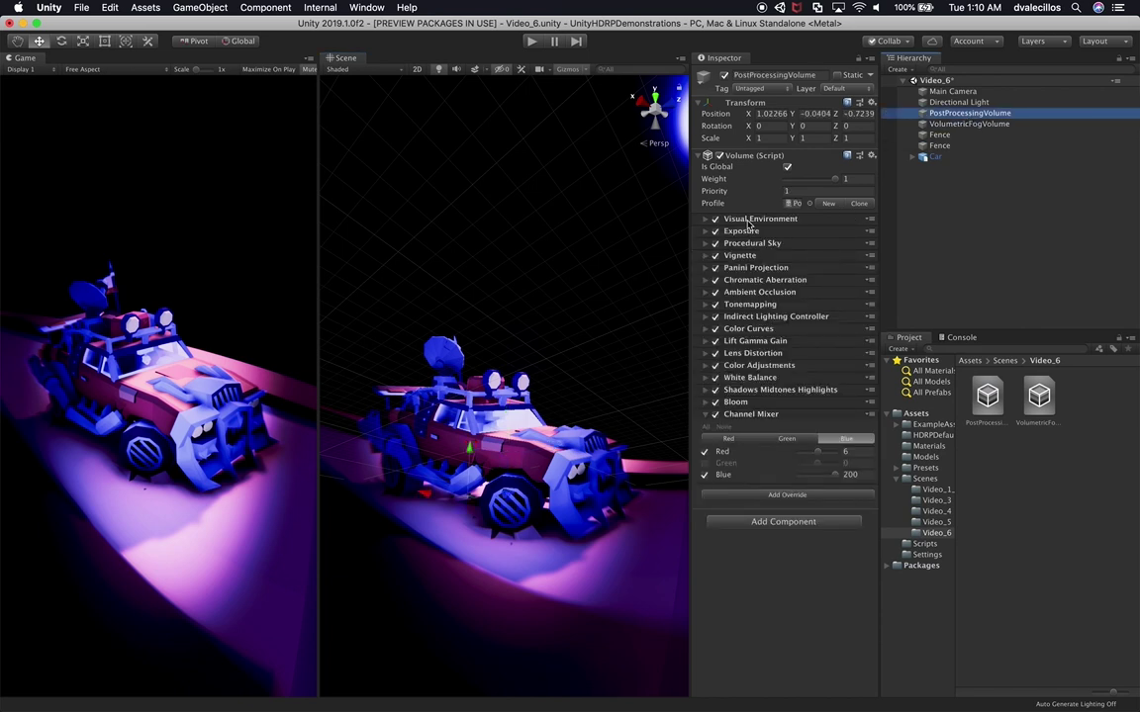
{"action": "left_click", "coordinate": [747, 221]}
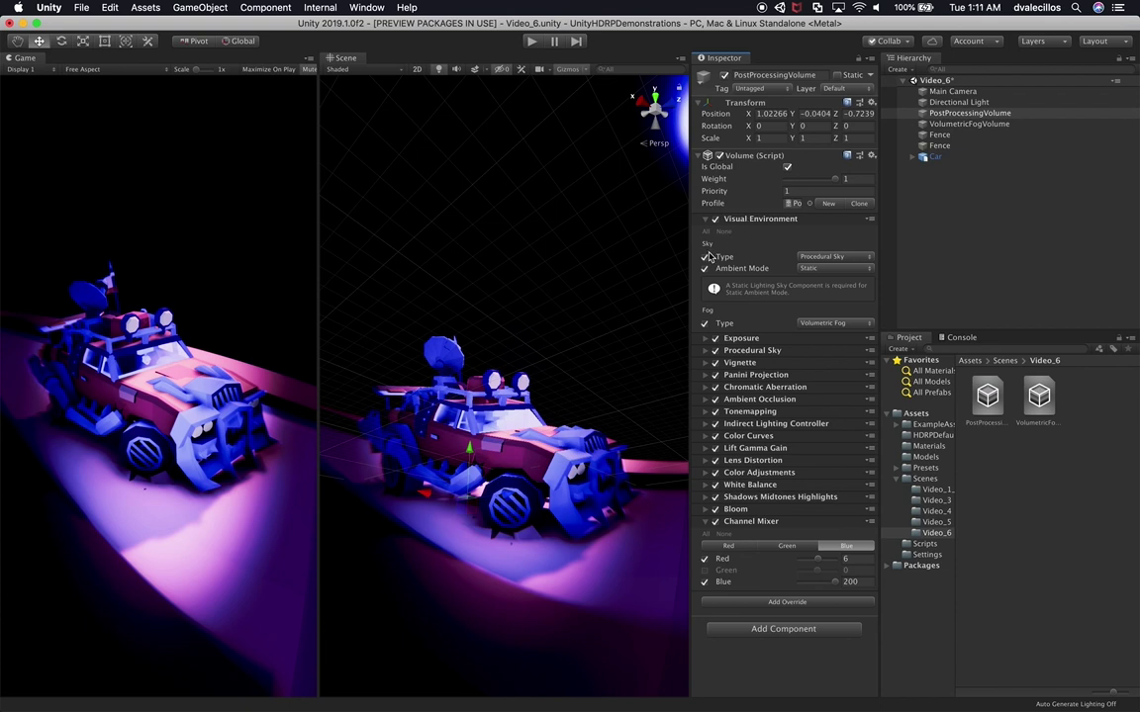
{"action": "left_click", "coordinate": [829, 258]}
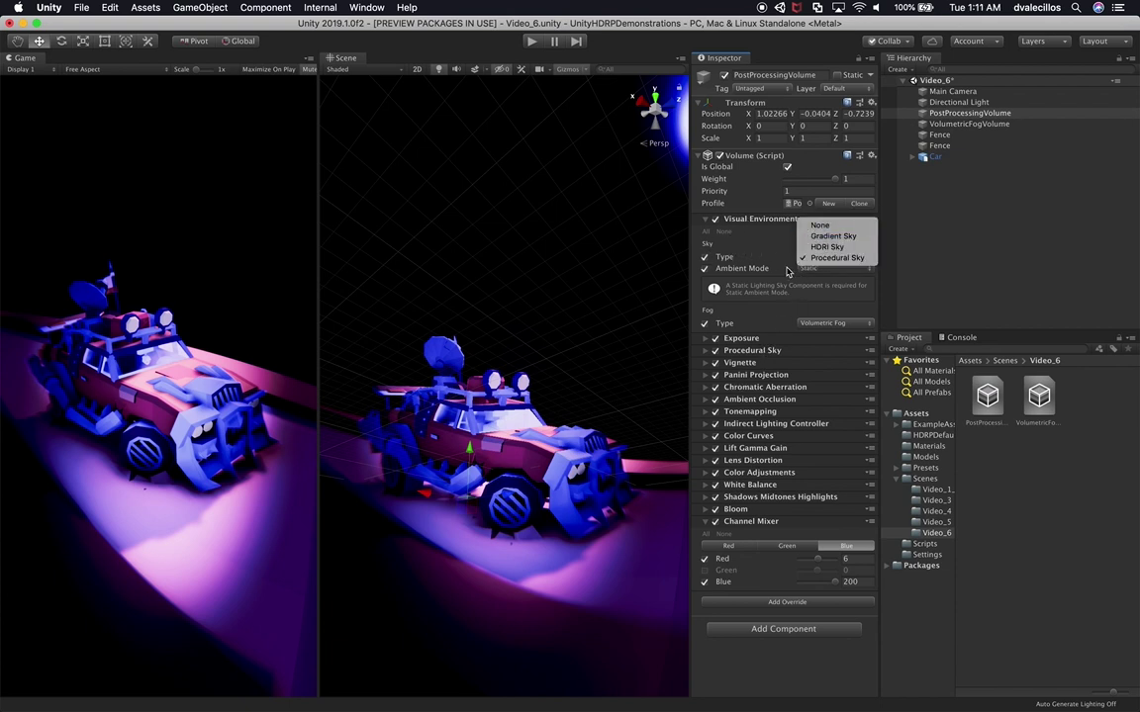
{"action": "left_click", "coordinate": [752, 222]}
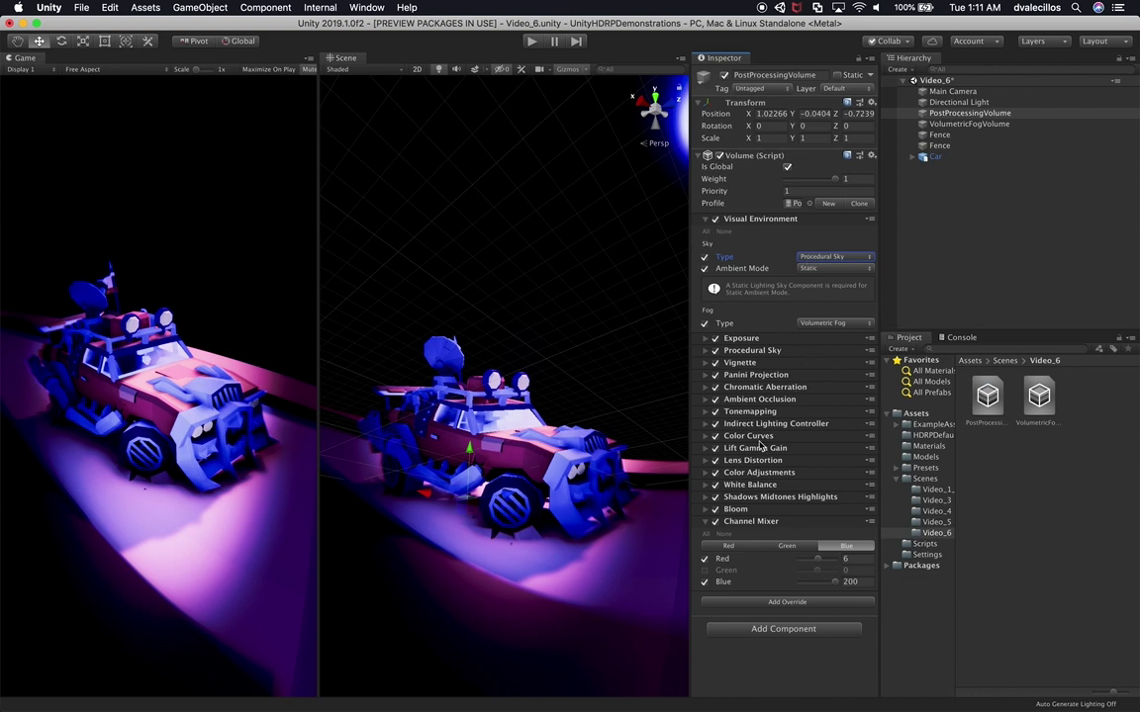
- Set the Sun Size of the Procedural Sky override to 0
{"action": "left_click", "coordinate": [749, 350]}
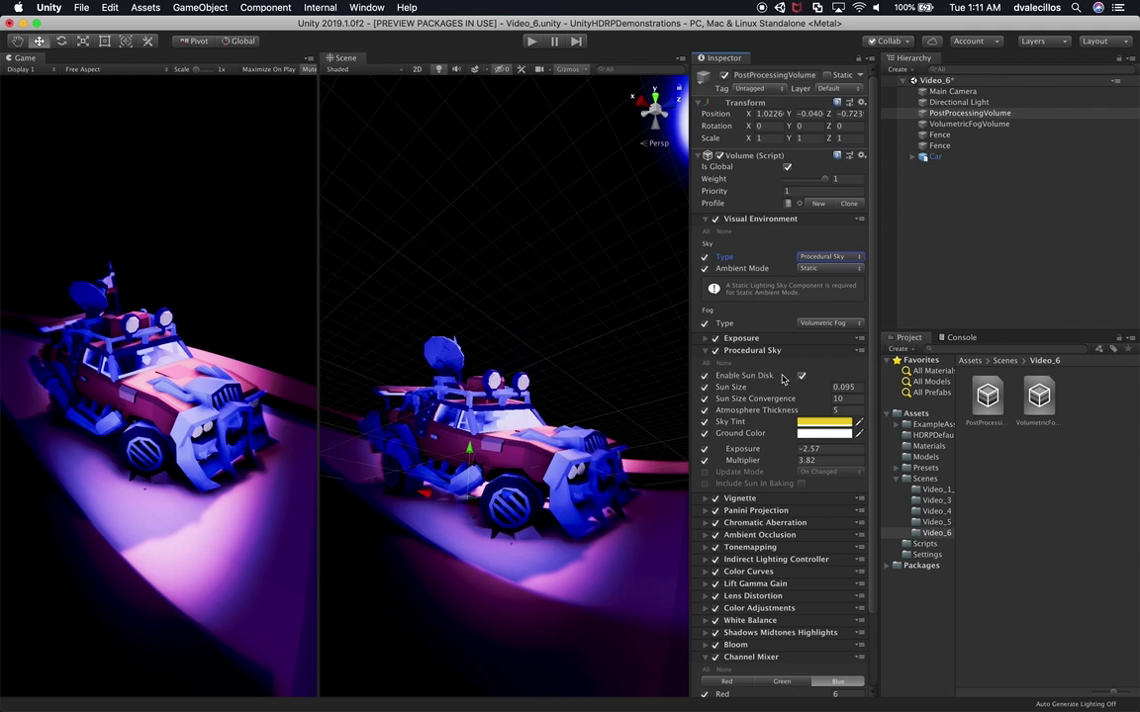
{"action": "left_click_drag", "start_coordinate": [729, 387], "coordinate": [752, 388]}
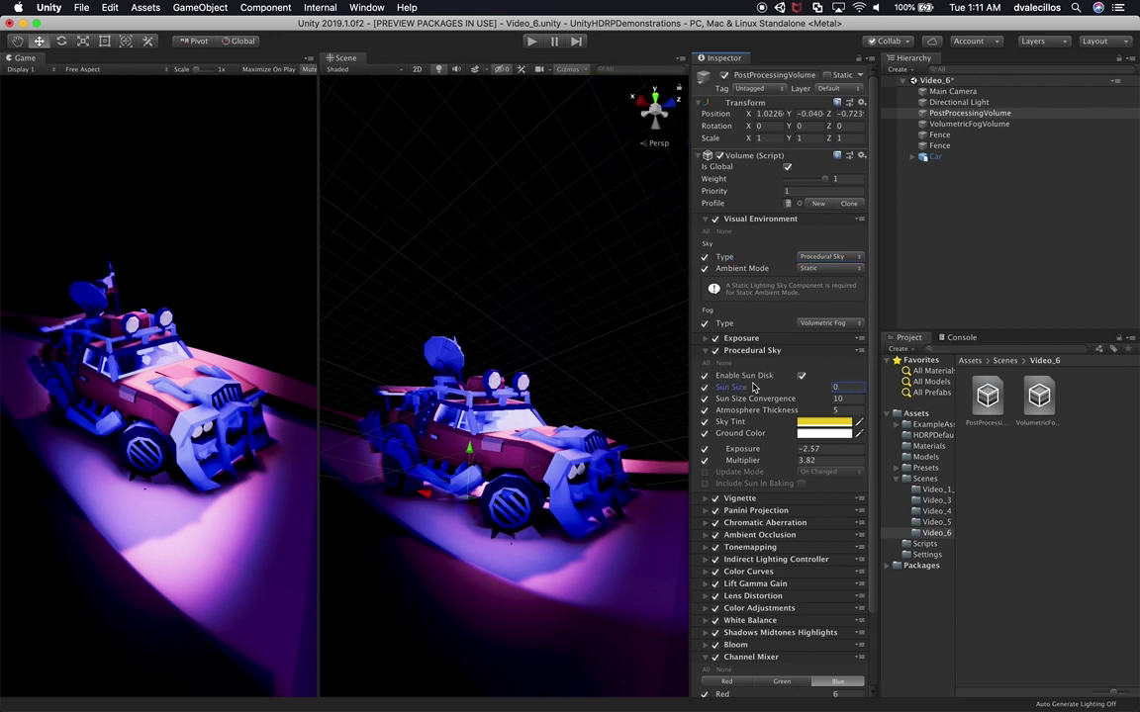
{"action": "left_click", "coordinate": [757, 350]}
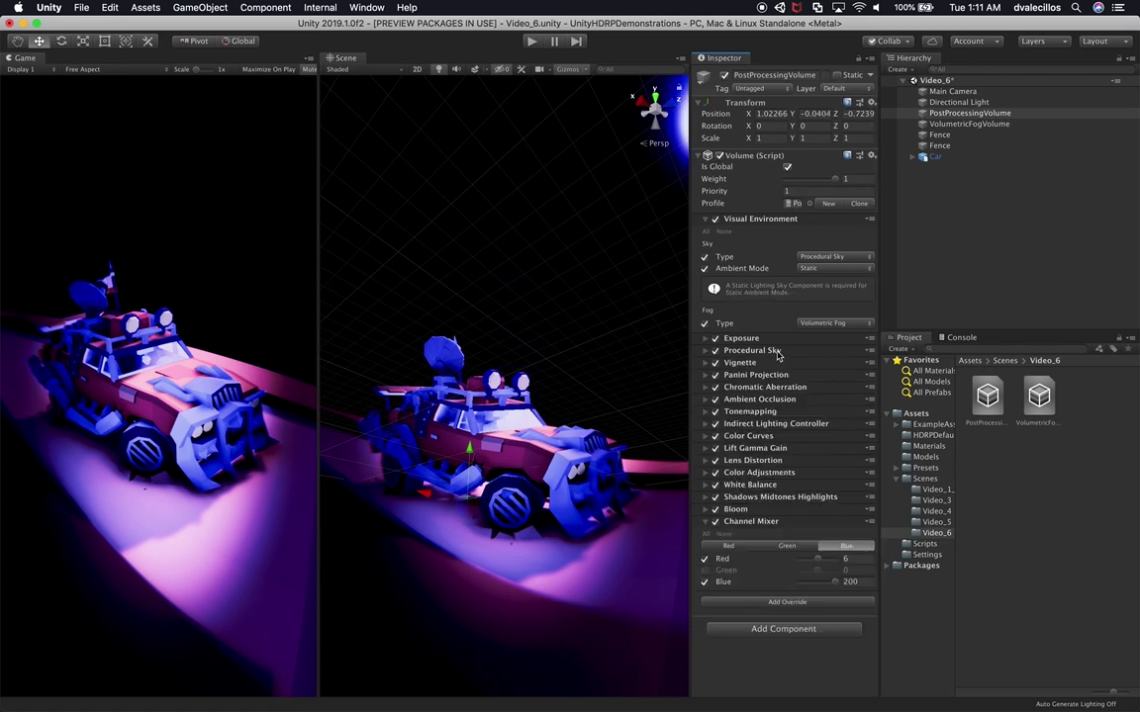
- Remove the Procedural Sky override from PostProcessingVolume and check the car's look in the scene
{"action": "left_click", "coordinate": [869, 351]}
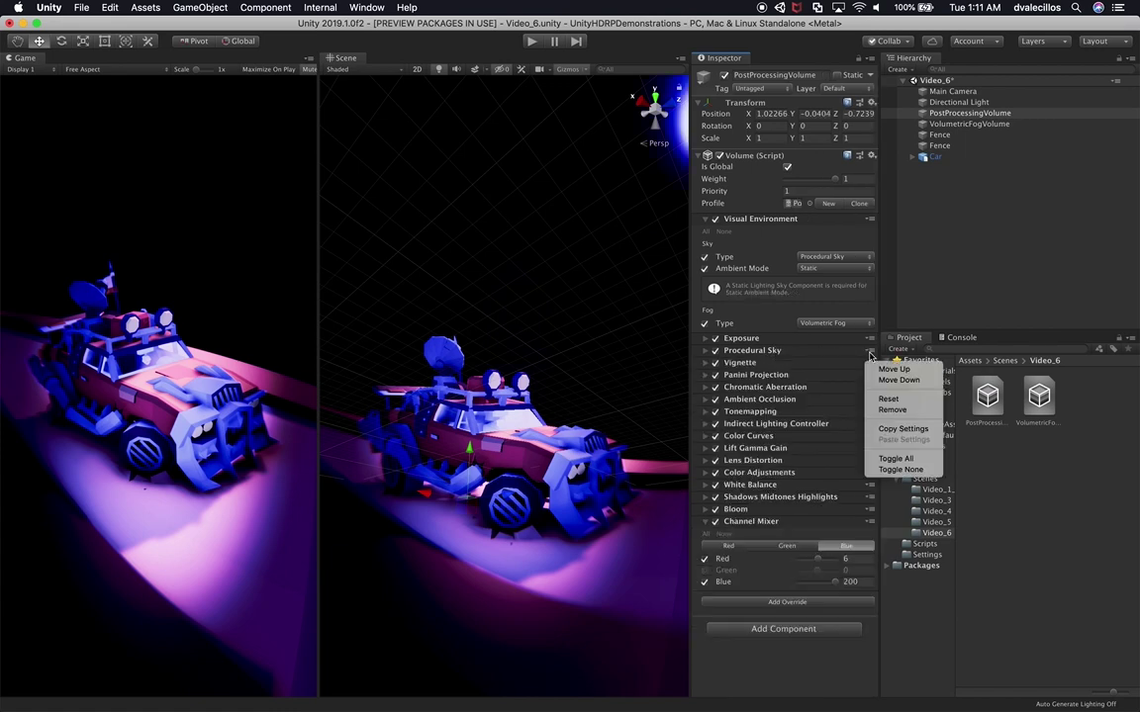
{"action": "left_click", "coordinate": [882, 409]}
{"action": "scroll", "coordinate": [615, 339], "scroll_direction": "down", "scroll_amount": 5}
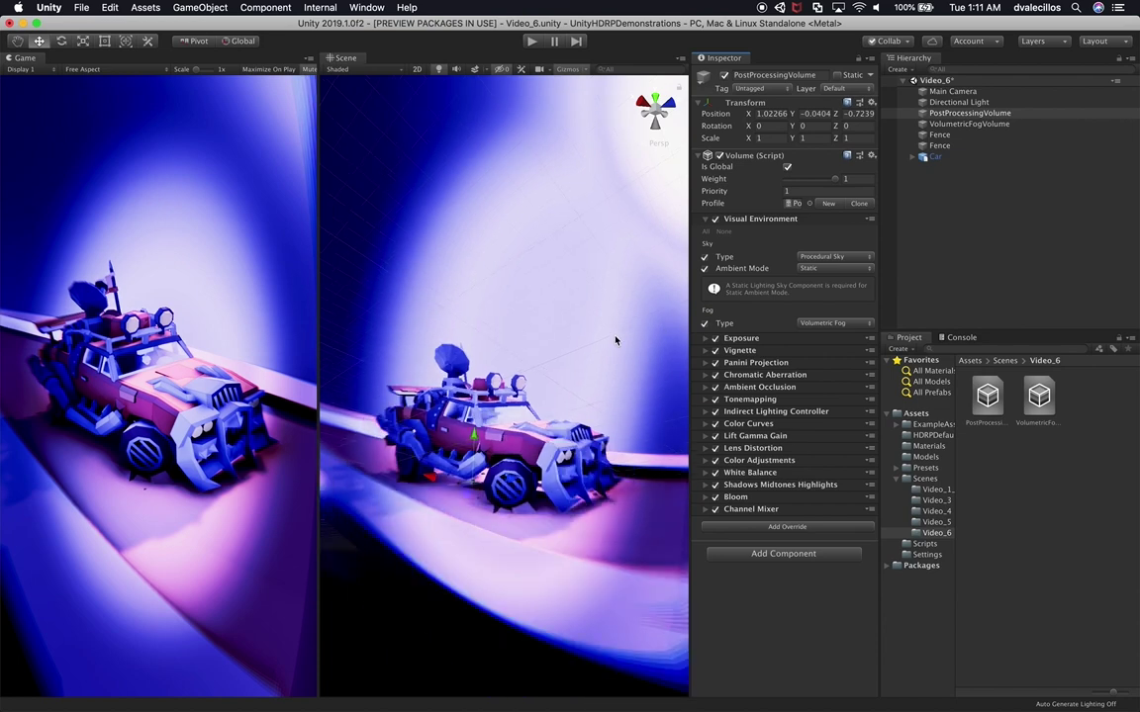
{"action": "left_click_drag", "start_coordinate": [502, 308], "coordinate": [555, 361], "text": "alt"}
{"action": "scroll", "coordinate": [544, 358], "scroll_direction": "up", "scroll_amount": 3}
{"action": "scroll", "coordinate": [514, 307], "scroll_direction": "up", "scroll_amount": 4}
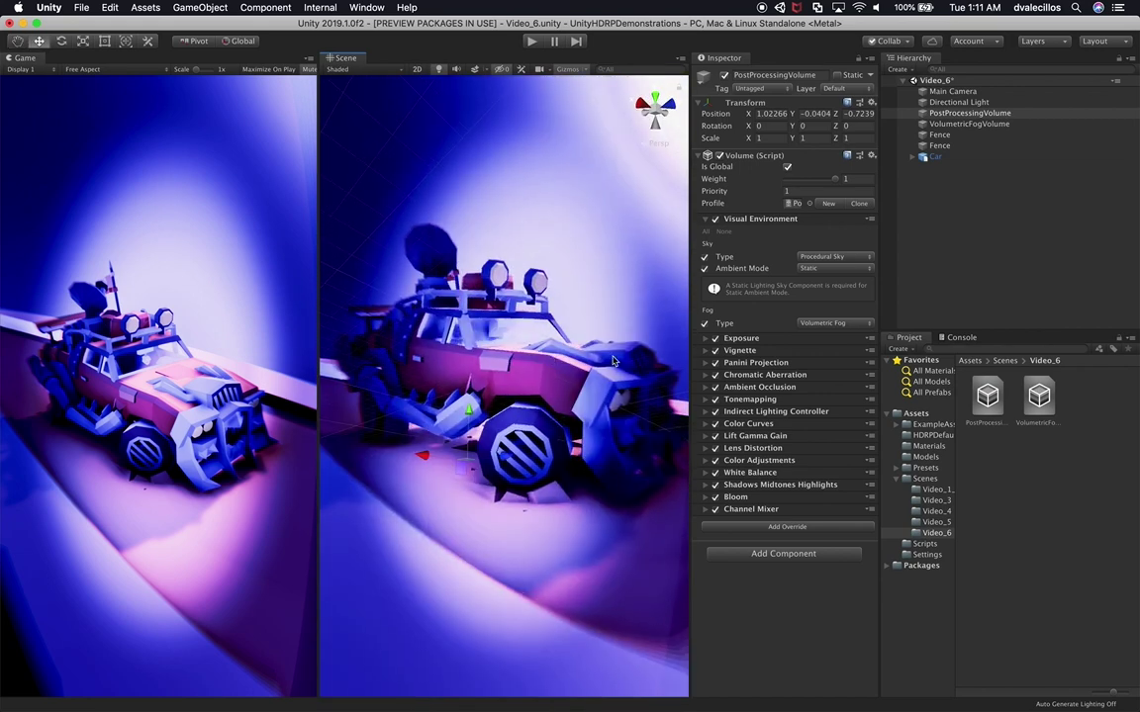
- Set the sky type in the Visual Environment override to Gradient Sky
{"action": "left_click", "coordinate": [828, 258]}
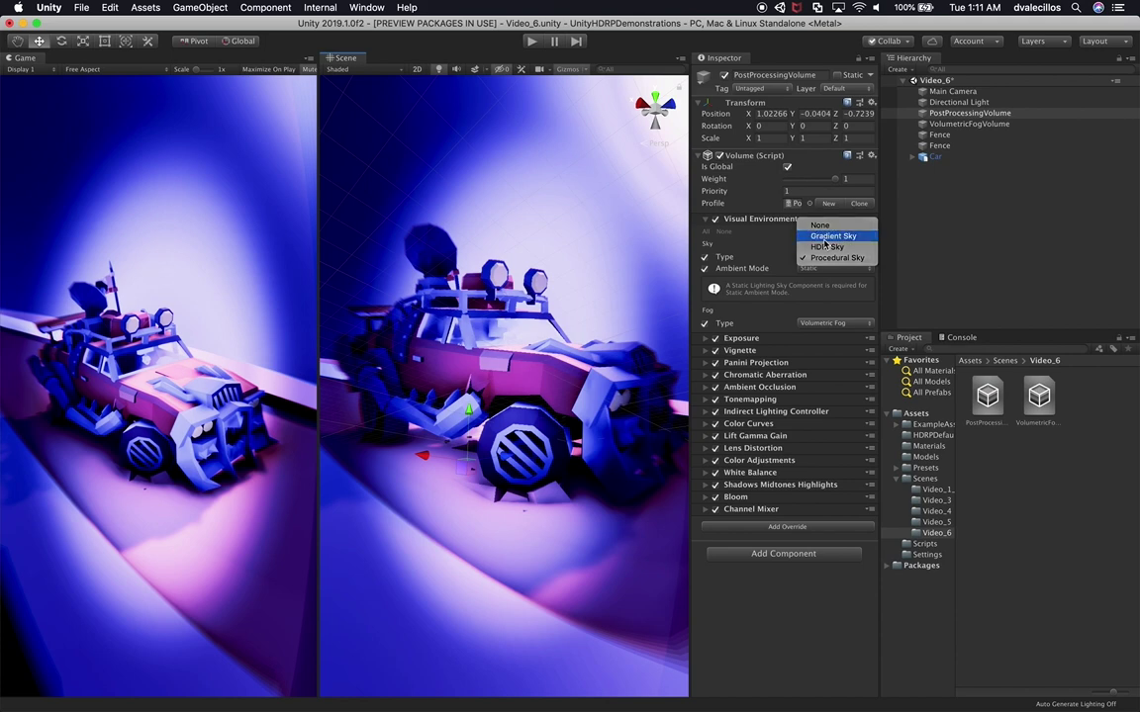
{"action": "left_click", "coordinate": [825, 238]}
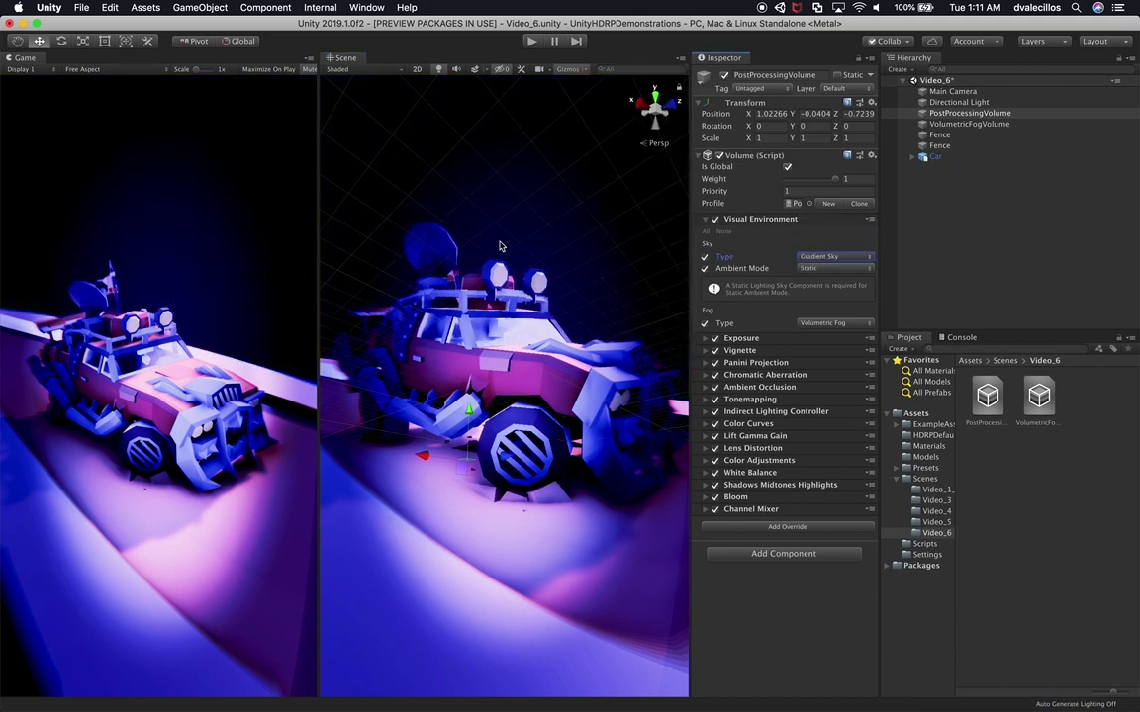
{"action": "left_click_drag", "start_coordinate": [447, 224], "coordinate": [682, 396], "text": "alt"}
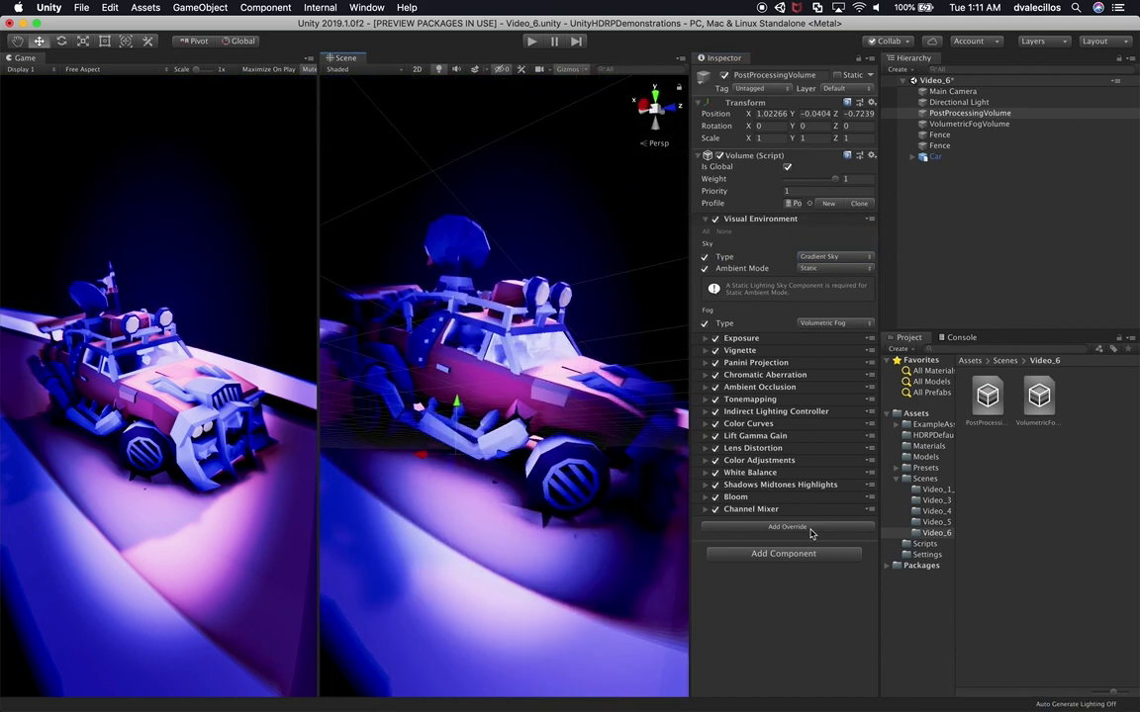
- Add a Gradient Sky override to PostProcessingVolume
{"action": "left_click", "coordinate": [786, 526]}
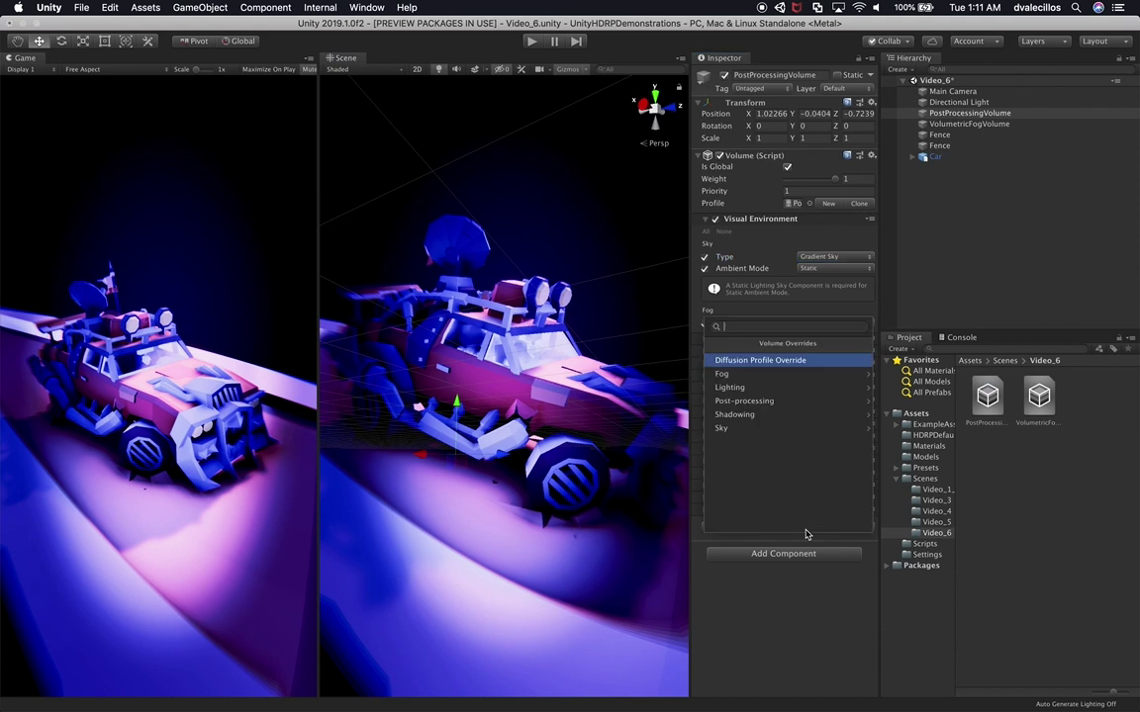
{"action": "left_click", "coordinate": [722, 427]}
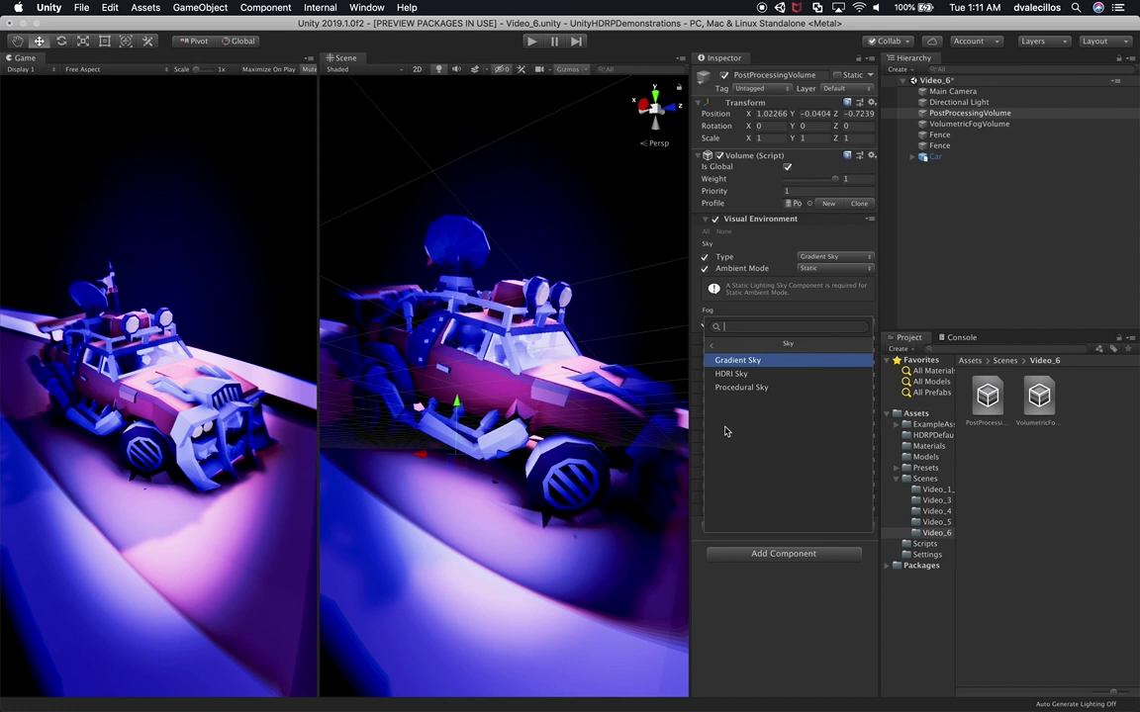
{"action": "left_click", "coordinate": [745, 362]}
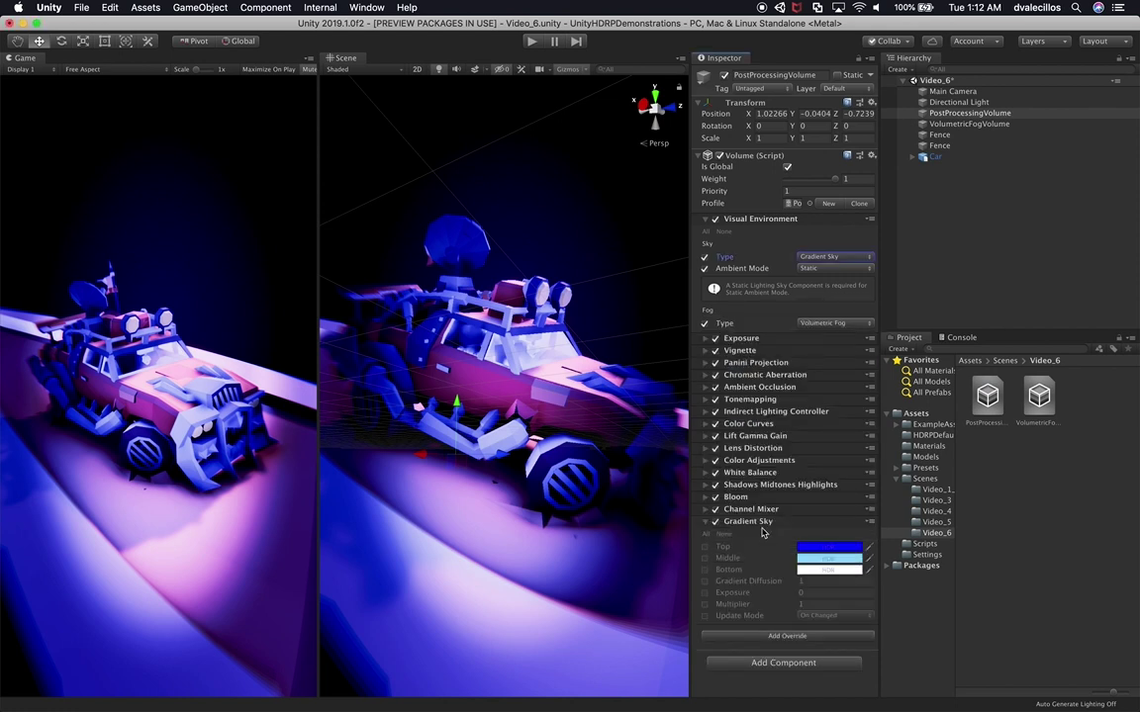
- Try moving the Gradient Sky override above Channel Mixer, and undo the move
{"action": "left_click", "coordinate": [762, 522]}
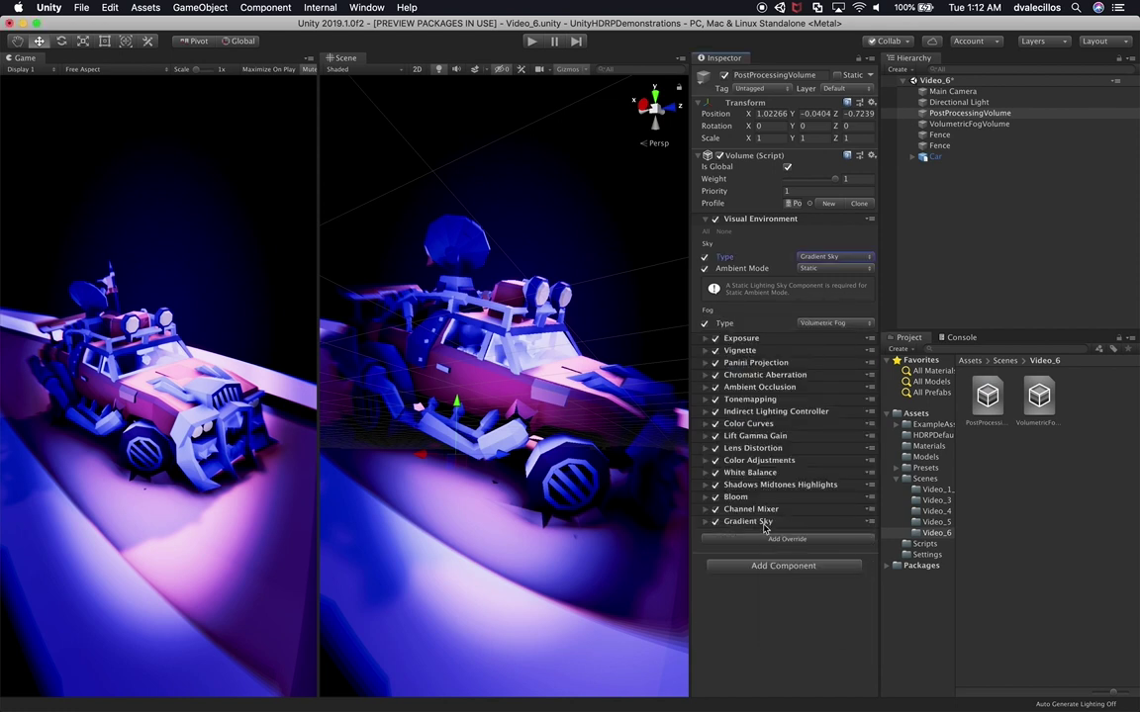
{"action": "right_click", "coordinate": [763, 524]}
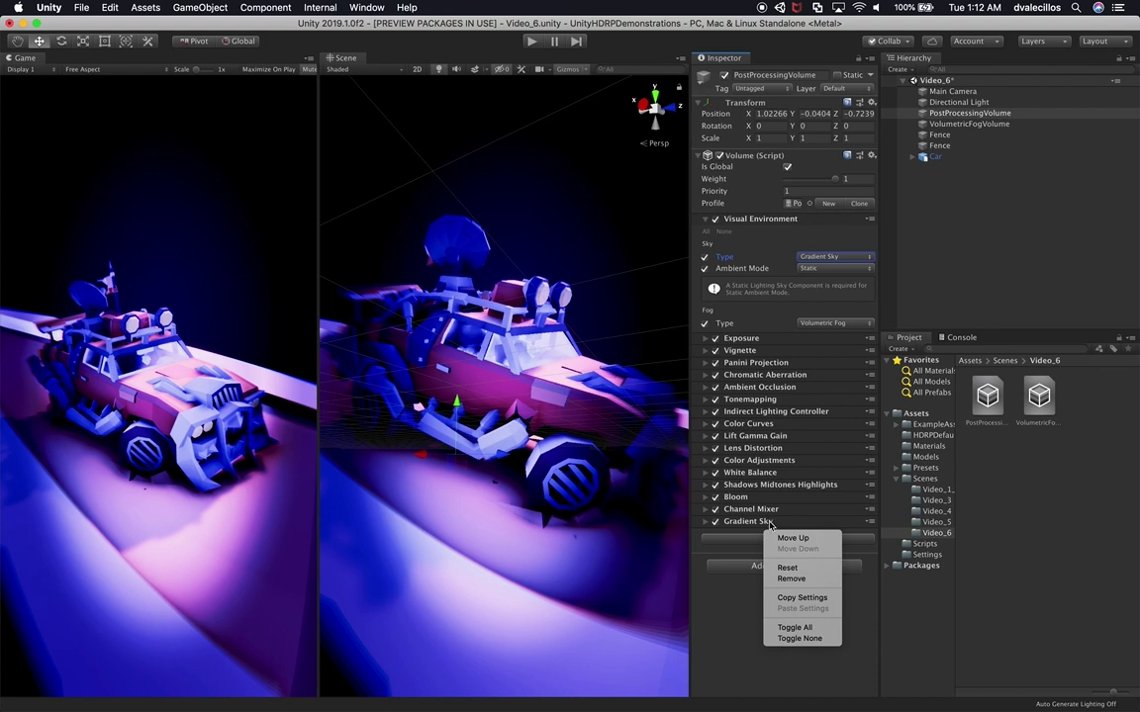
{"action": "left_click", "coordinate": [793, 537]}
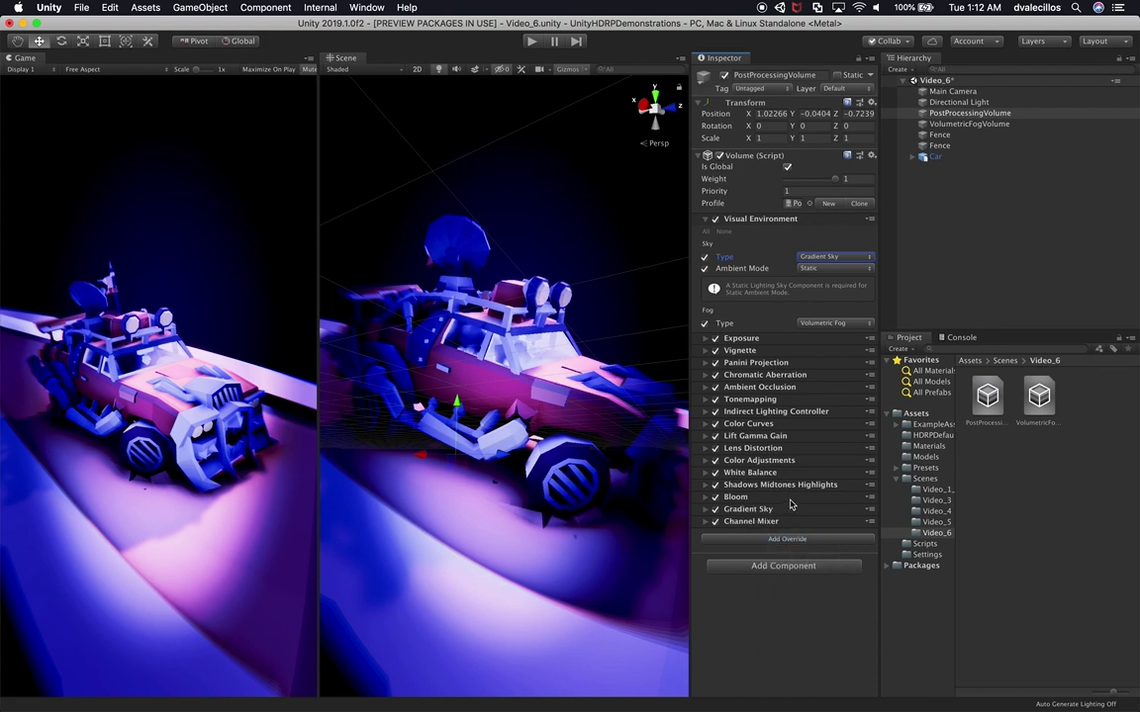
{"action": "key", "text": "super+z"}
{"action": "left_click", "coordinate": [758, 522]}
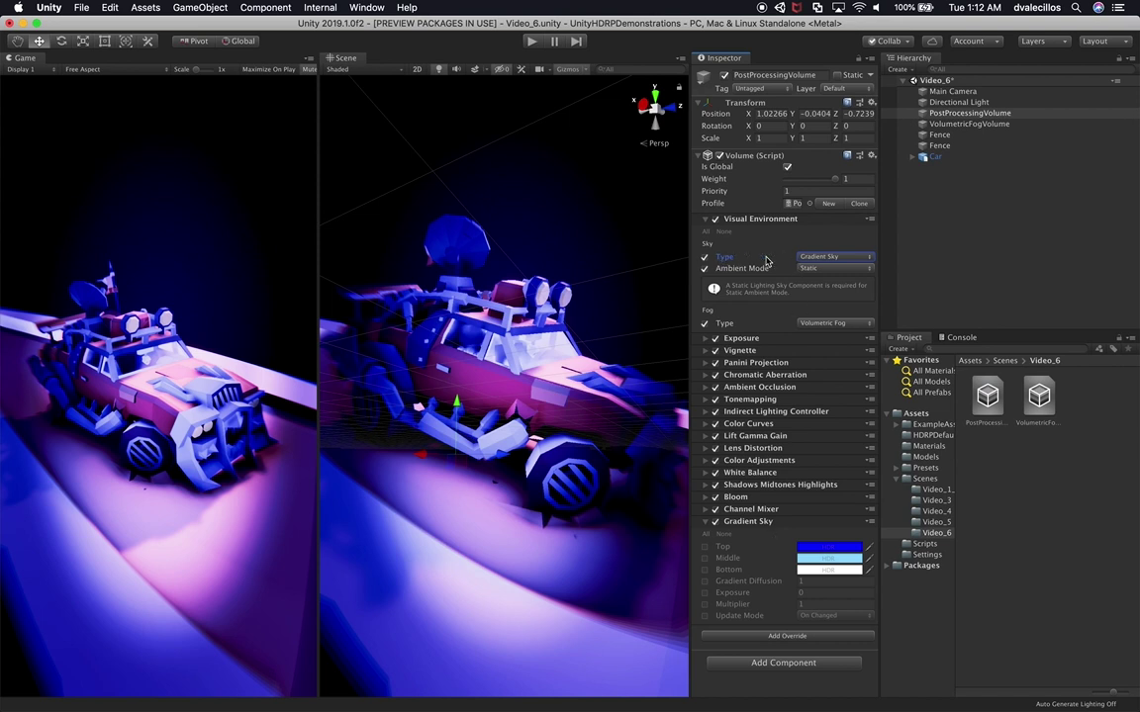
- Enable the Gradient Sky's Top colour and set it to red with RGB 255, 27, 9
{"action": "left_click", "coordinate": [704, 547]}
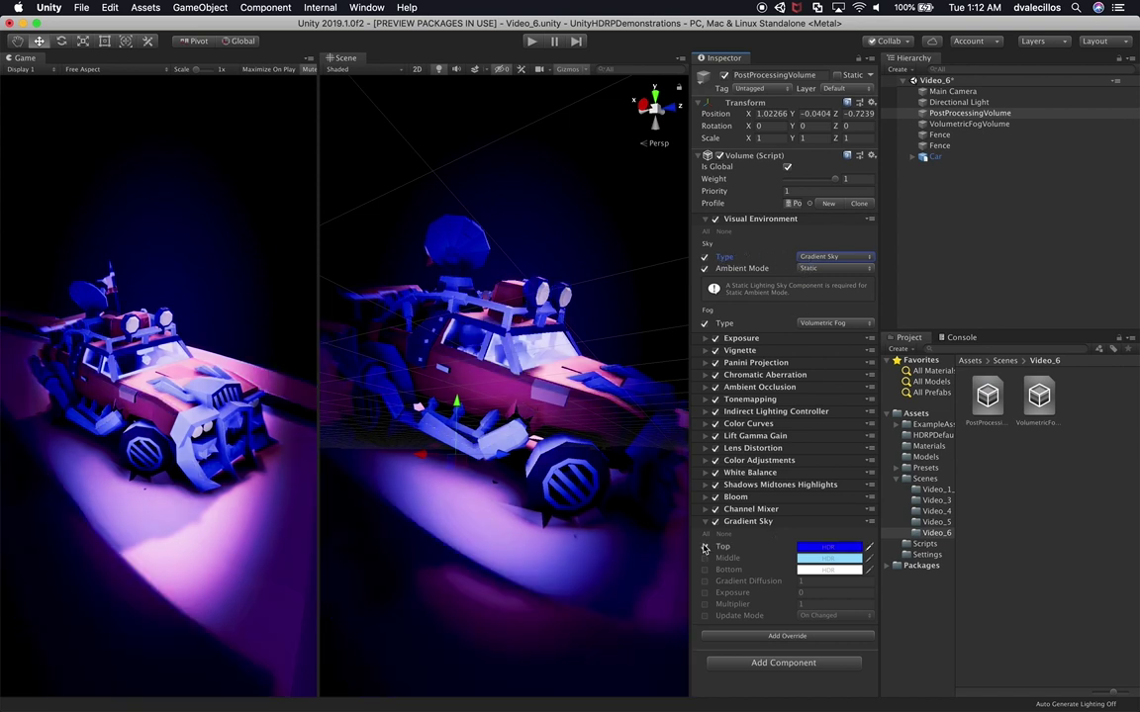
{"action": "left_click", "coordinate": [706, 549]}
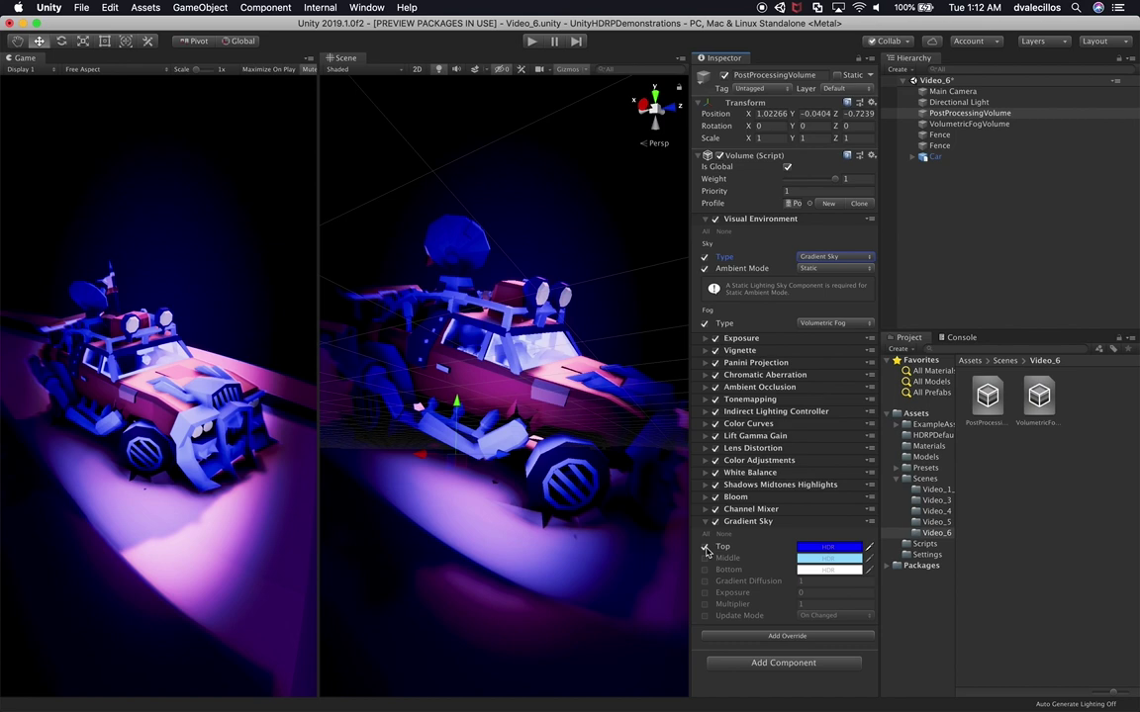
{"action": "left_click_drag", "start_coordinate": [473, 424], "coordinate": [450, 435], "text": "alt"}
{"action": "left_click", "coordinate": [828, 546]}
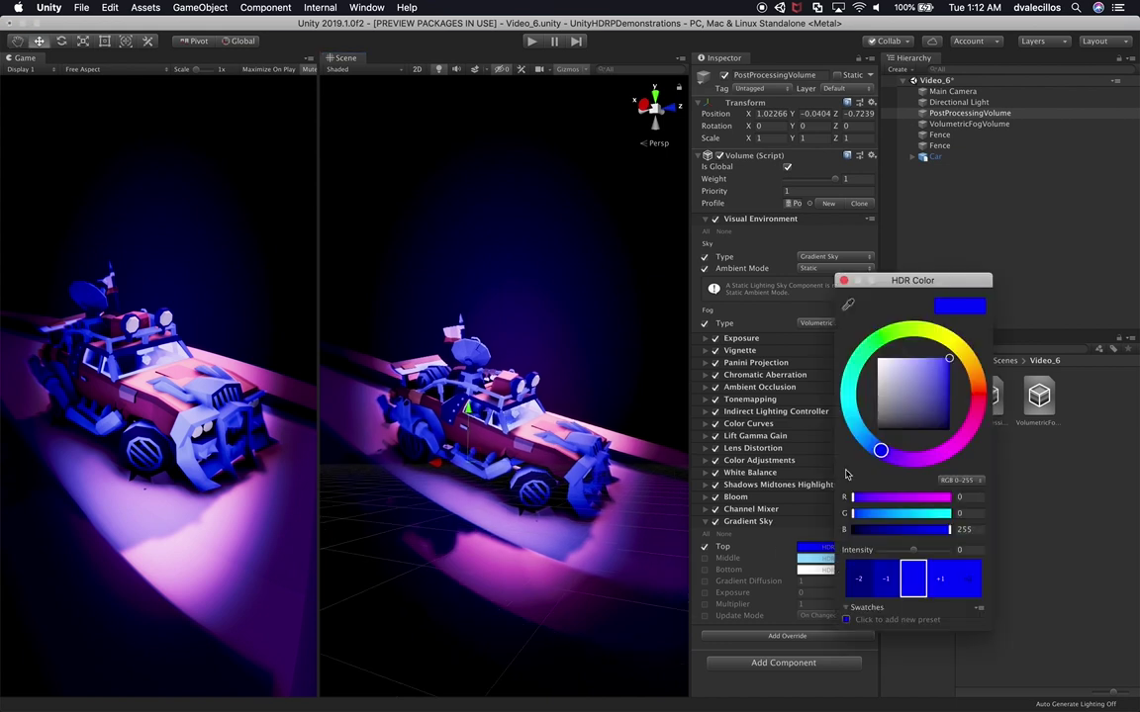
{"action": "left_click", "coordinate": [911, 358]}
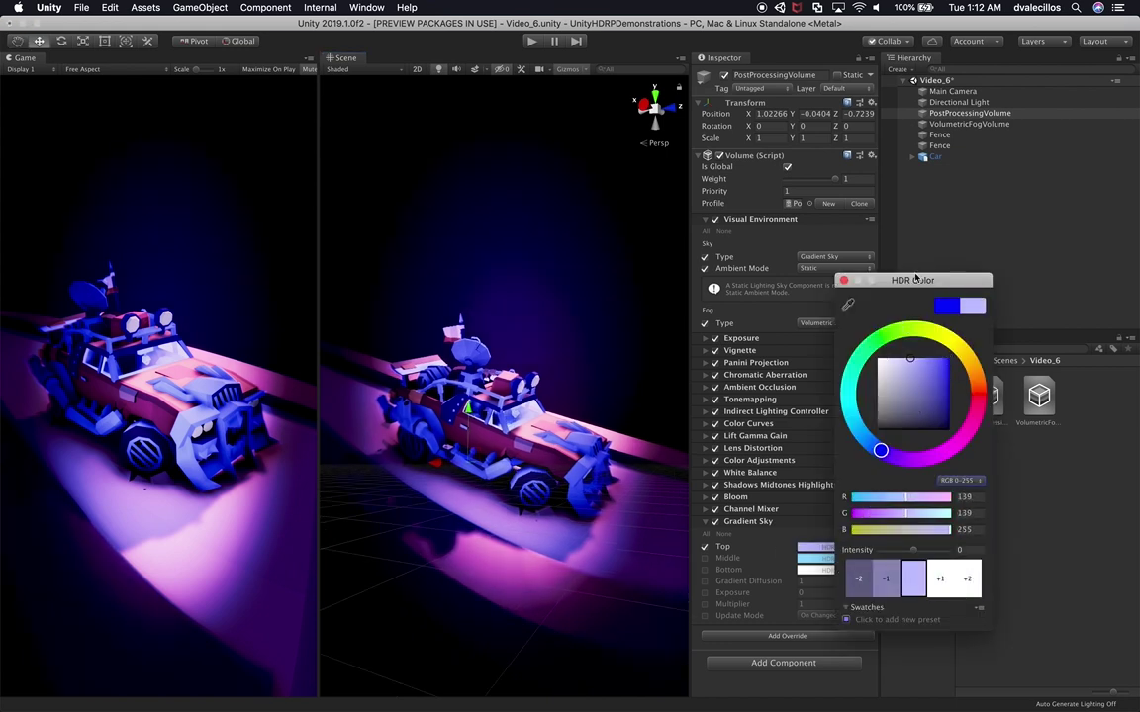
{"action": "left_click", "coordinate": [883, 341]}
{"action": "left_click_drag", "start_coordinate": [884, 342], "coordinate": [925, 329]}
{"action": "left_click", "coordinate": [934, 394]}
{"action": "left_click_drag", "start_coordinate": [943, 417], "coordinate": [944, 361]}
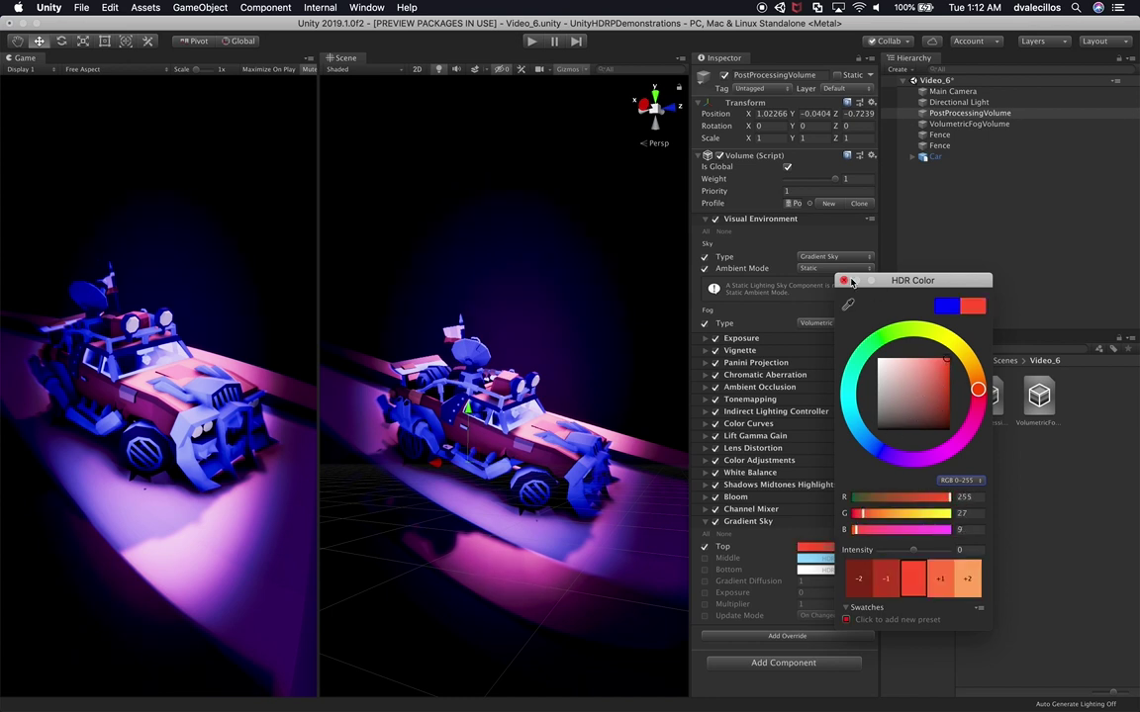
{"action": "left_click", "coordinate": [844, 280]}
- Enable the Gradient Sky's Middle colour, set it to white, and check the car up close in the scene
{"action": "left_click", "coordinate": [704, 559]}
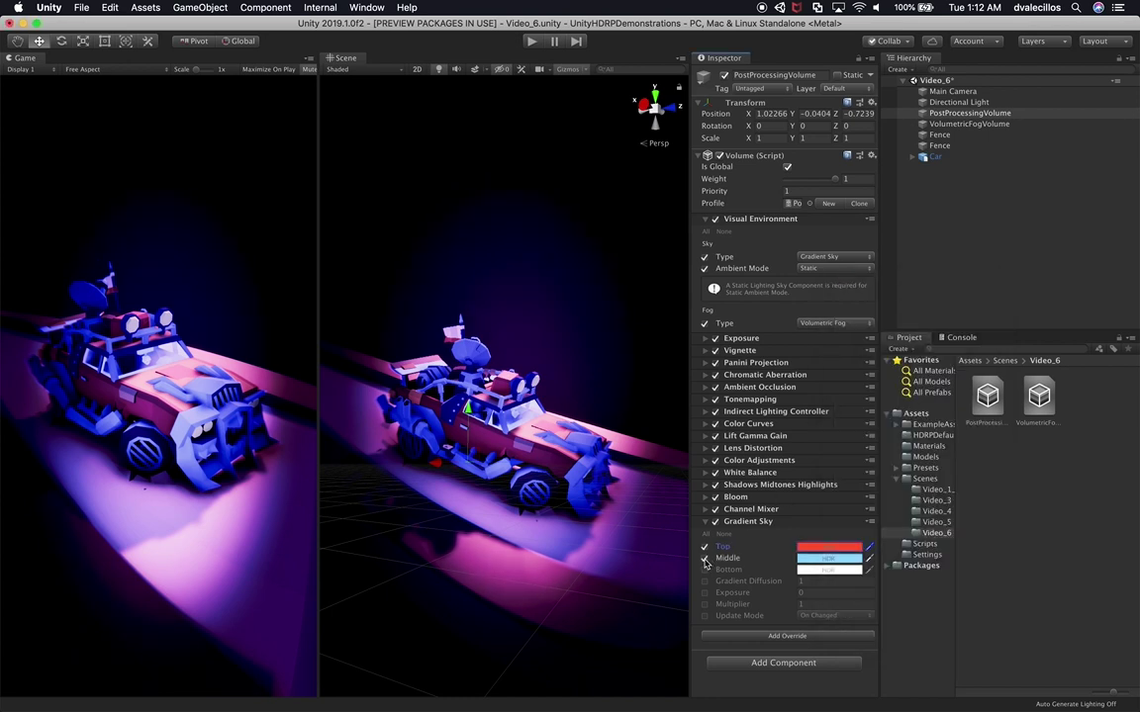
{"action": "left_click", "coordinate": [811, 560]}
{"action": "left_click_drag", "start_coordinate": [901, 392], "coordinate": [872, 320]}
{"action": "scroll", "coordinate": [459, 436], "scroll_direction": "up", "scroll_amount": 5}
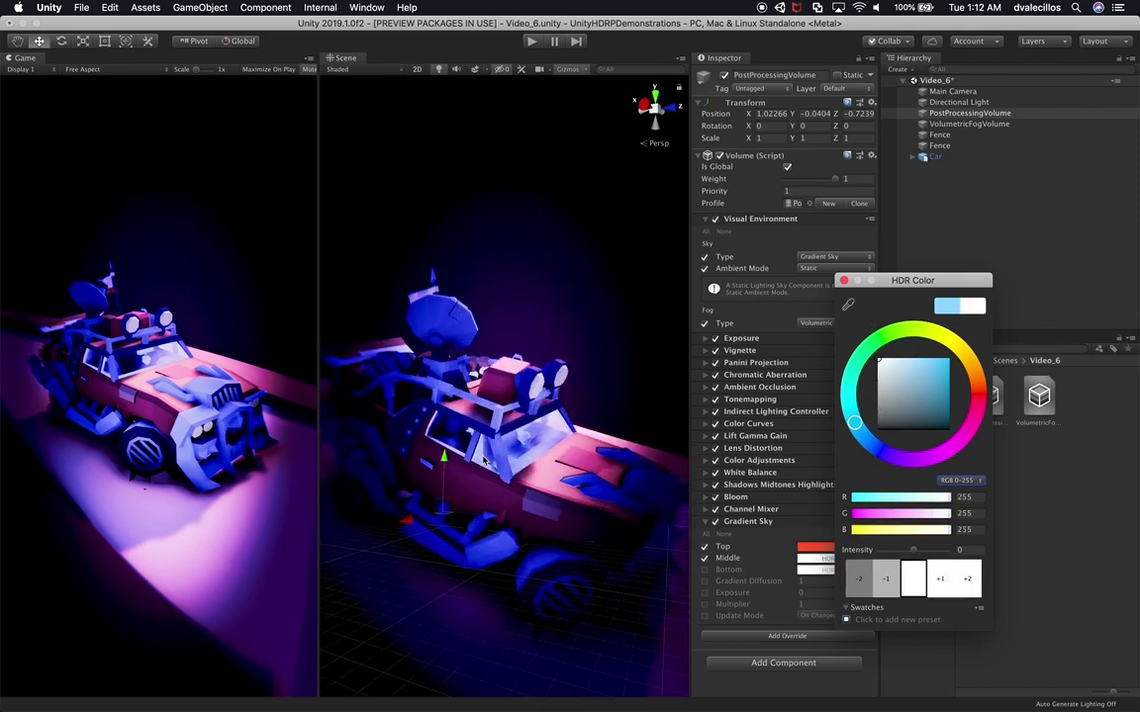
{"action": "left_click", "coordinate": [439, 415], "text": "alt"}
{"action": "left_click_drag", "start_coordinate": [451, 364], "coordinate": [434, 382], "text": "alt"}
{"action": "middle_click_drag", "start_coordinate": [434, 382], "coordinate": [512, 384]}
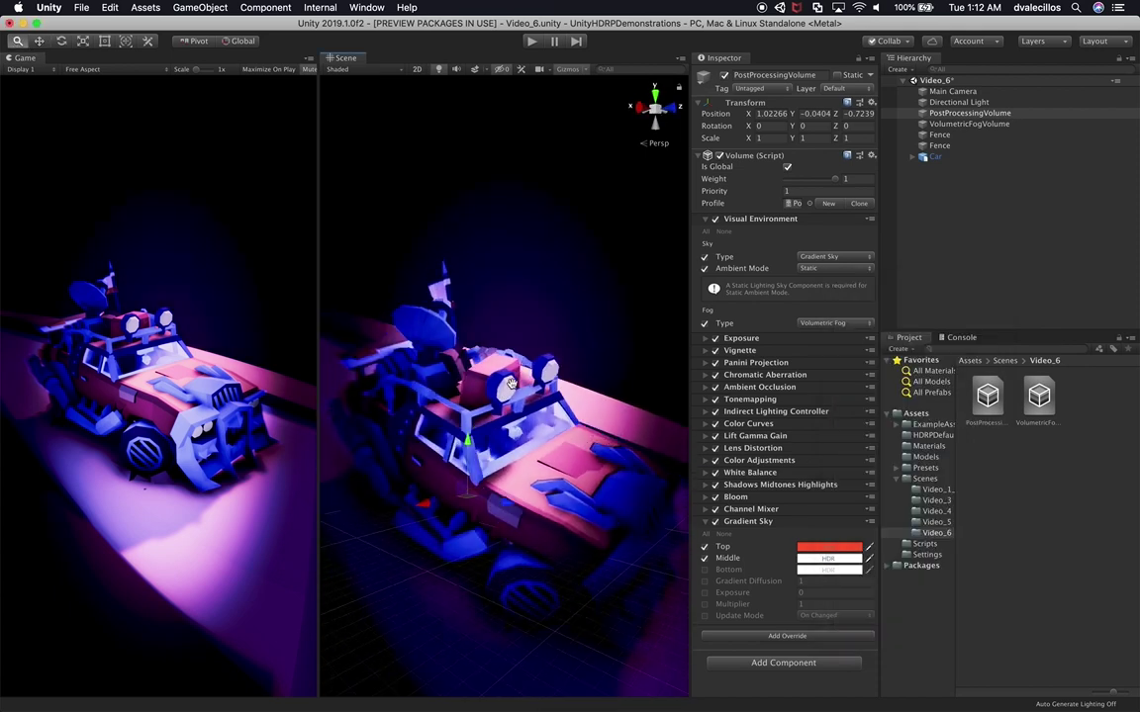
{"action": "left_click_drag", "start_coordinate": [510, 384], "coordinate": [505, 356], "text": "alt"}
- Enable the Gradient Sky's Bottom colour and set it to yellow with RGB 255, 250, 0
{"action": "left_click", "coordinate": [705, 570]}
{"action": "left_click", "coordinate": [829, 570]}
{"action": "left_click_drag", "start_coordinate": [907, 393], "coordinate": [944, 340]}
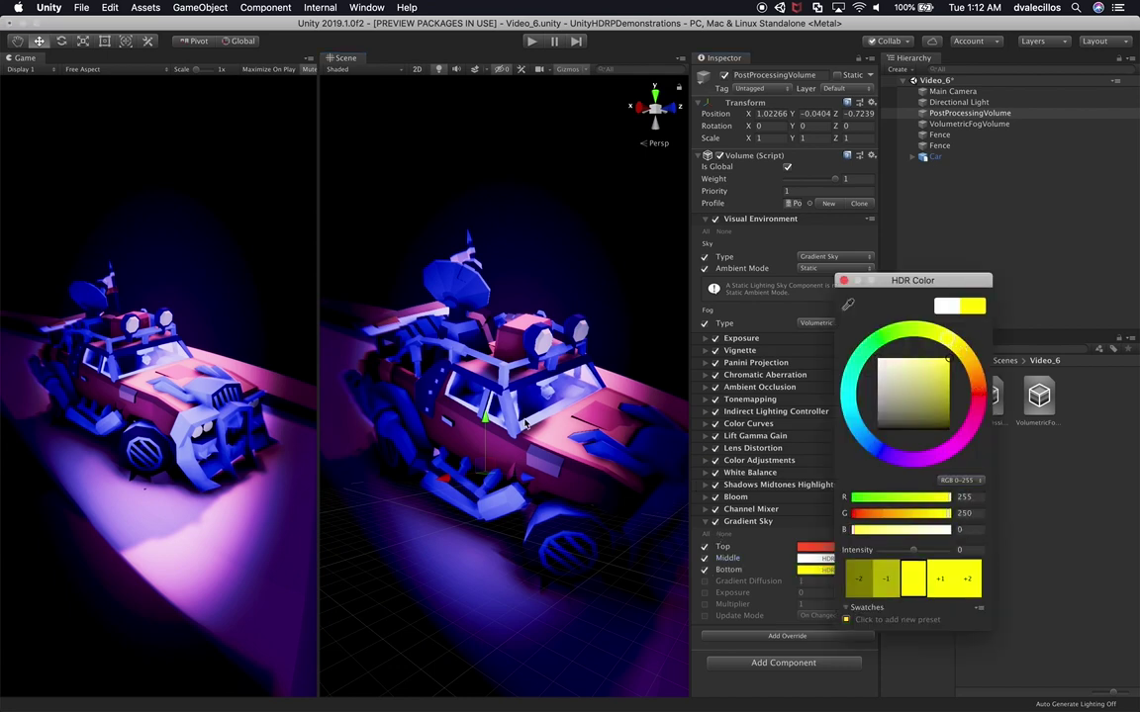
{"action": "scroll", "coordinate": [524, 421], "scroll_direction": "down", "scroll_amount": 5}
{"action": "left_click", "coordinate": [542, 408], "text": "alt"}
- Enable the Gradient Sky's Gradient Diffusion at 0.05 and its Exposure at 1.91
{"action": "left_click", "coordinate": [705, 581]}
{"action": "left_click_drag", "start_coordinate": [741, 582], "coordinate": [633, 524]}
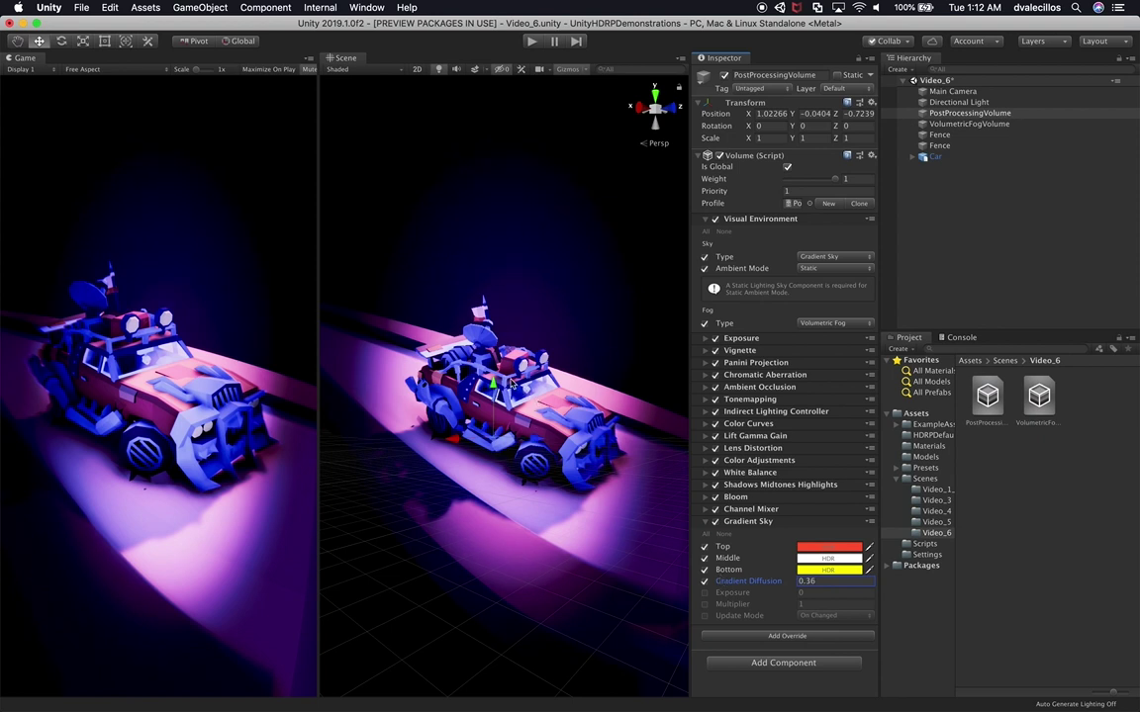
{"action": "left_click_drag", "start_coordinate": [759, 584], "coordinate": [774, 608]}
{"action": "left_click", "coordinate": [704, 592]}
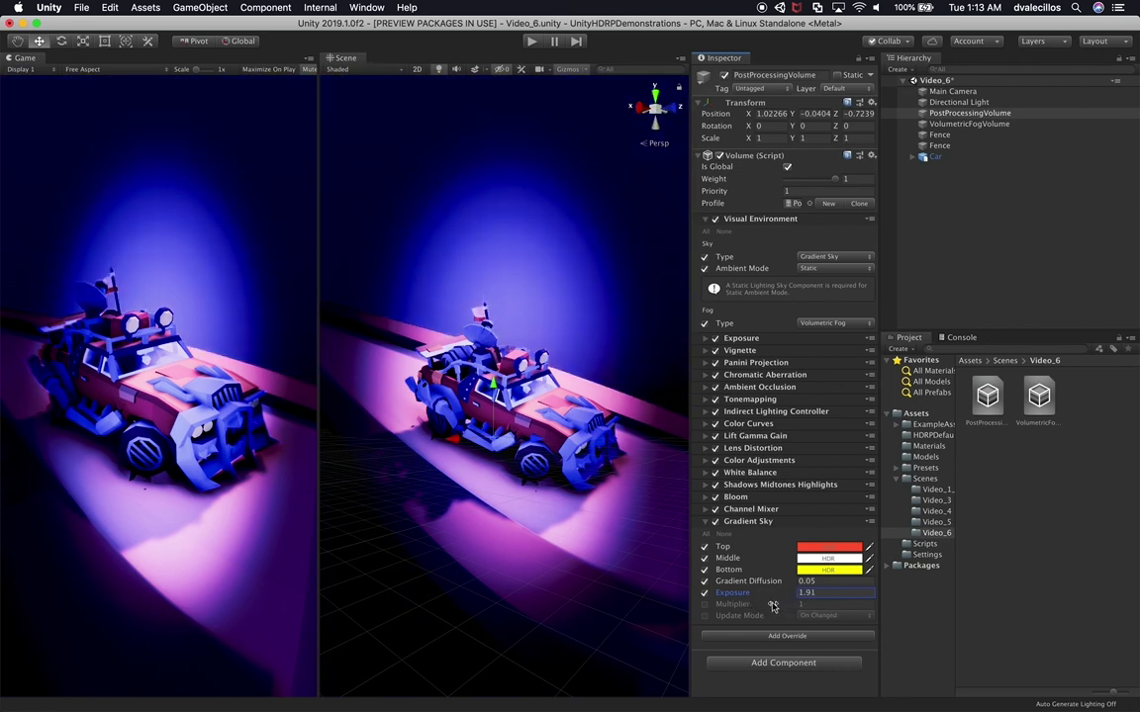
- Change the Gradient Sky's Top colour to light orange
{"action": "left_click", "coordinate": [811, 551]}
{"action": "left_click_drag", "start_coordinate": [925, 391], "coordinate": [934, 358]}
{"action": "left_click", "coordinate": [842, 281]}
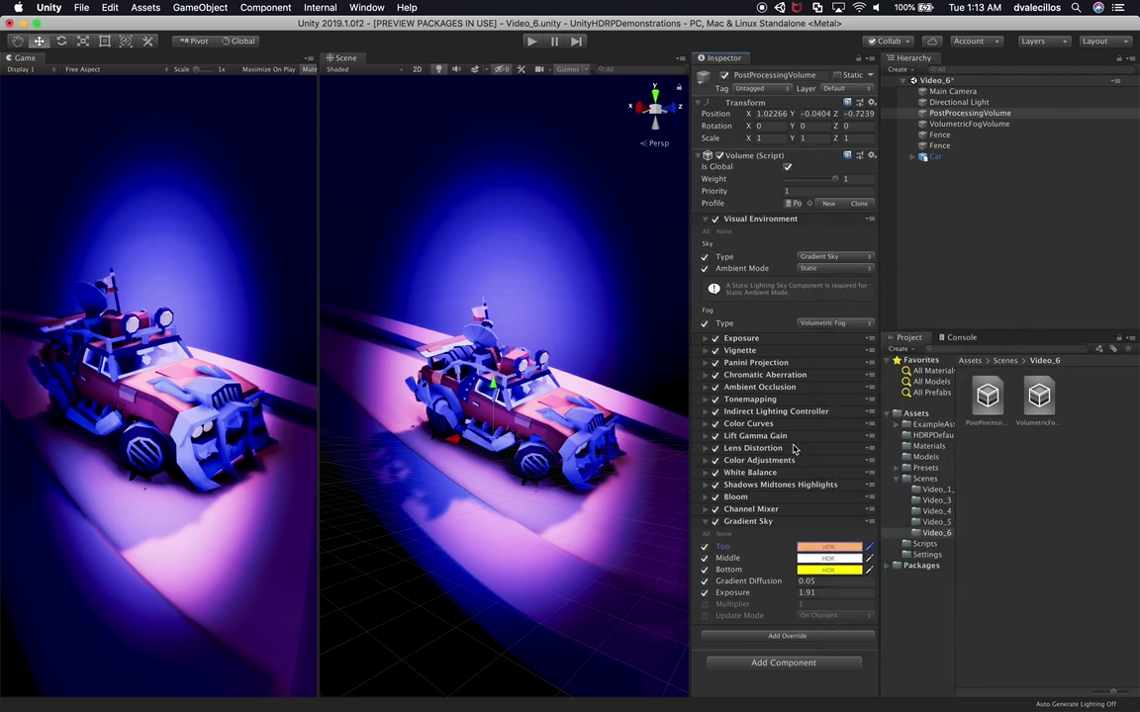
- Toggle the Tonemapping and Color Adjustments overrides off and on to compare their effect on the scene
{"action": "left_click", "coordinate": [715, 400]}
{"action": "left_click", "coordinate": [716, 399]}
{"action": "left_click", "coordinate": [715, 400]}
{"action": "left_click", "coordinate": [715, 400]}
{"action": "left_click", "coordinate": [716, 400]}
{"action": "left_click", "coordinate": [714, 461]}
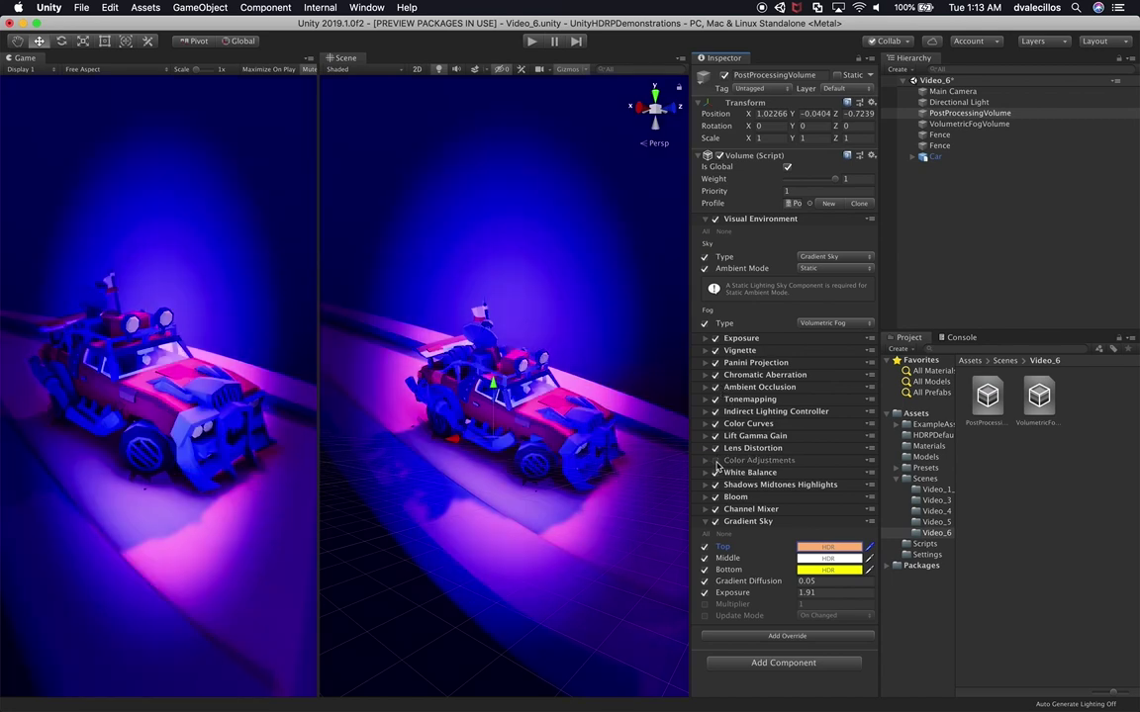
{"action": "left_click", "coordinate": [715, 461]}
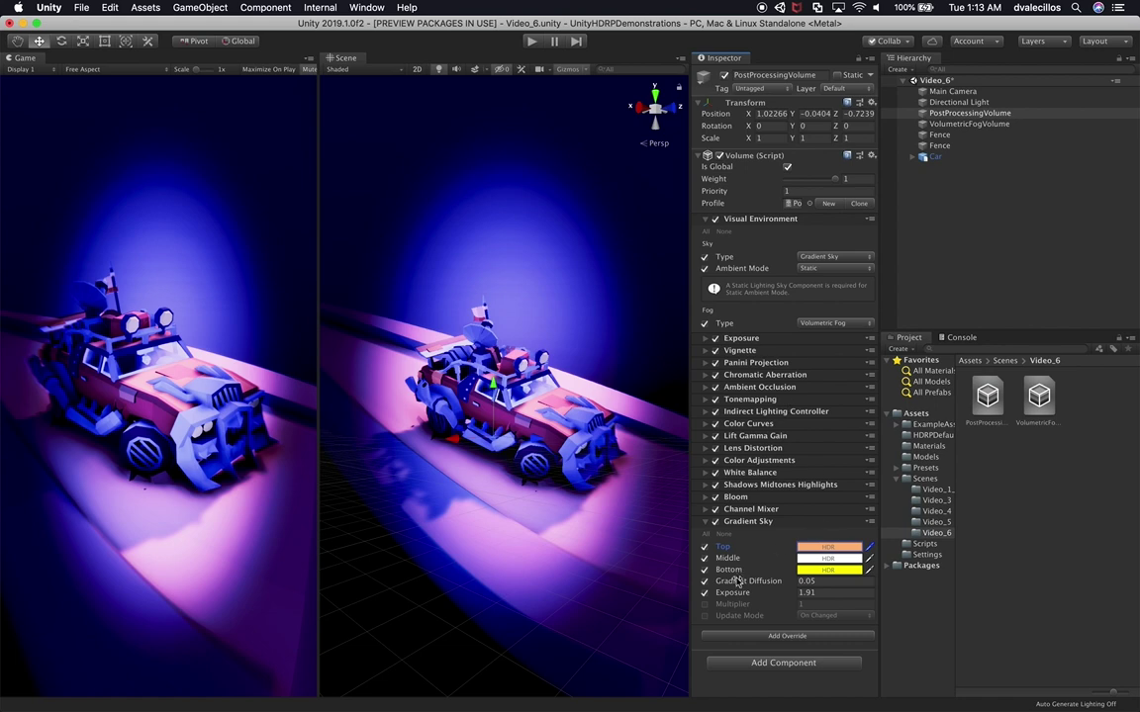
- Raise the Gradient Sky's Exposure to 4.37 and set its Bottom colour to tan with RGB 195, 129, 79
{"action": "left_click_drag", "start_coordinate": [732, 593], "coordinate": [798, 585]}
{"action": "left_click", "coordinate": [808, 570]}
{"action": "mouse_move", "coordinate": [901, 427]}
{"action": "left_mouse_down"}
{"action": "mouse_move", "coordinate": [898, 391]}
{"action": "mouse_move", "coordinate": [972, 365]}
{"action": "left_mouse_up"}
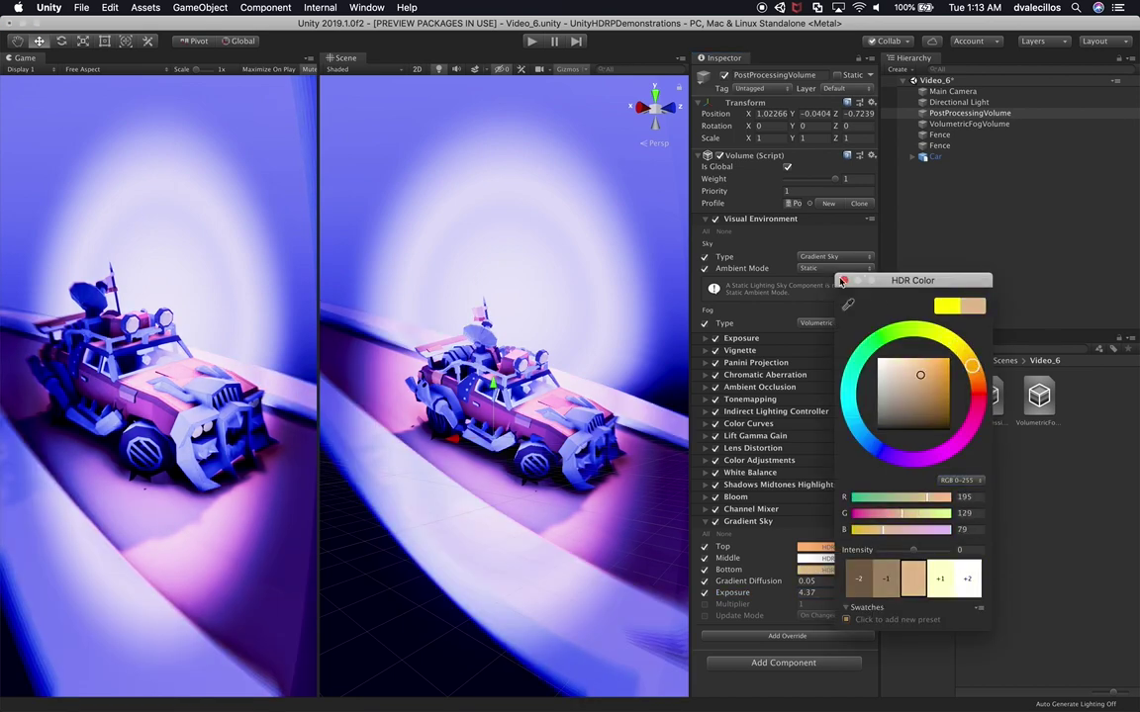
{"action": "left_click", "coordinate": [842, 281]}
- Set the Gradient Sky's Gradient Diffusion to 0.51 and Exposure to 2.16, and change its Top colour to yellow
{"action": "left_click_drag", "start_coordinate": [709, 593], "coordinate": [666, 595]}
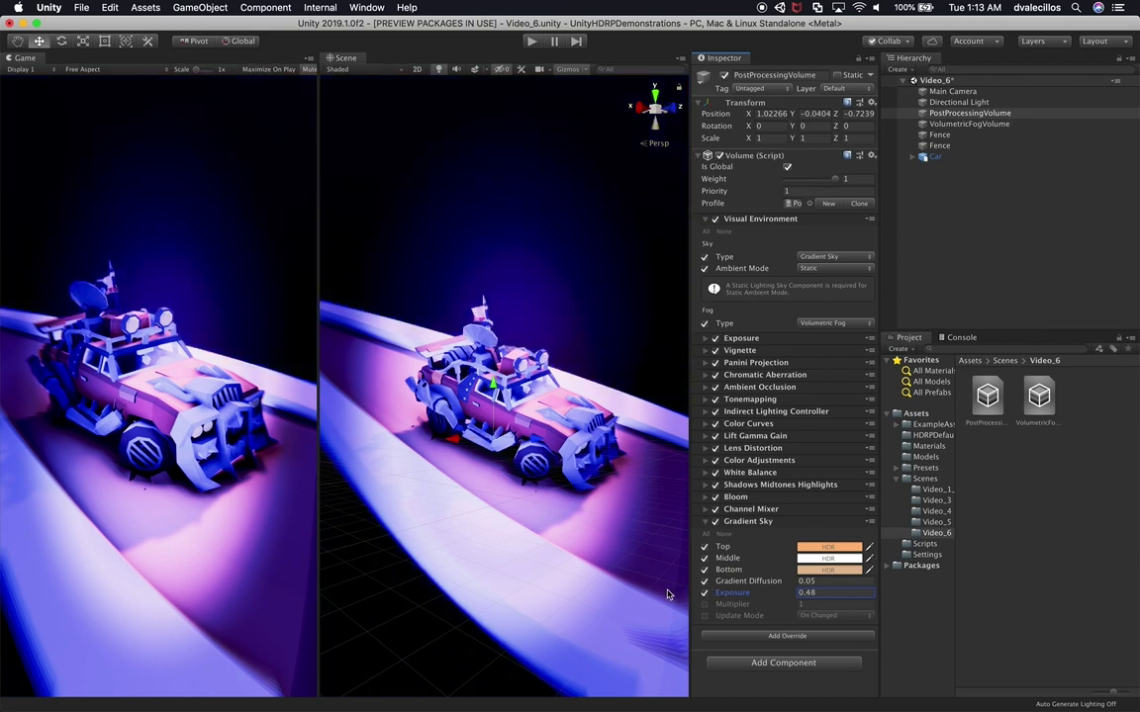
{"action": "left_click_drag", "start_coordinate": [749, 582], "coordinate": [796, 564]}
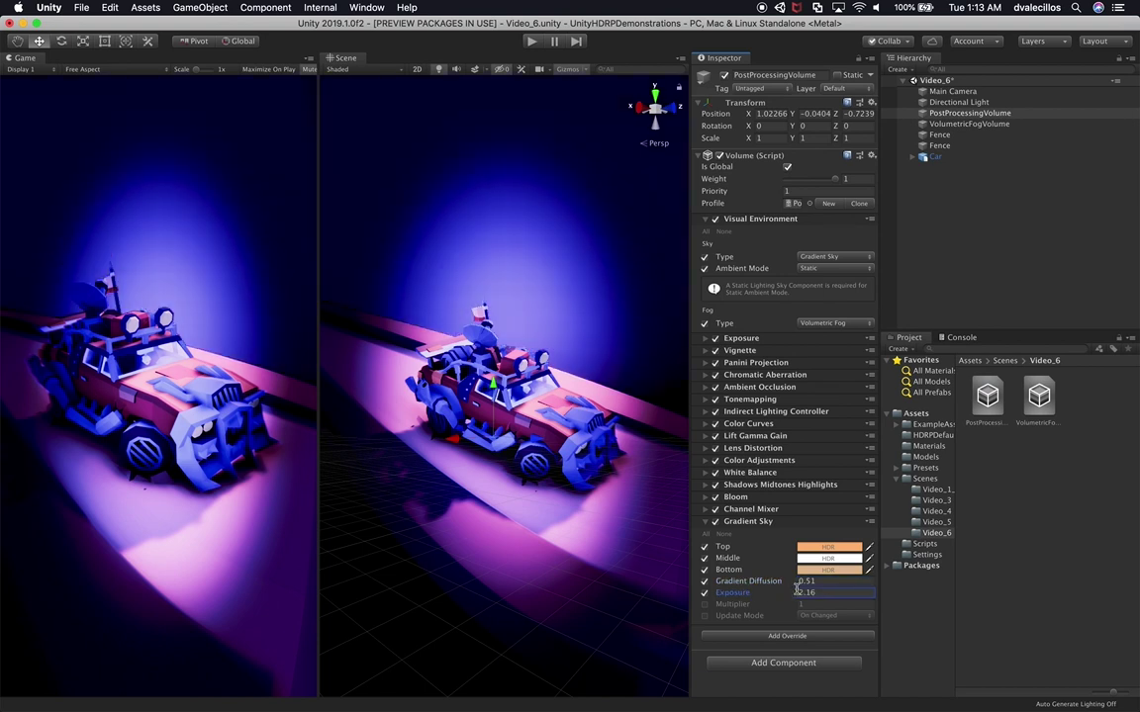
{"action": "left_click", "coordinate": [812, 550]}
{"action": "mouse_move", "coordinate": [938, 376]}
{"action": "left_mouse_down"}
{"action": "mouse_move", "coordinate": [952, 382]}
{"action": "mouse_move", "coordinate": [961, 351]}
{"action": "mouse_move", "coordinate": [947, 358]}
{"action": "left_mouse_up"}
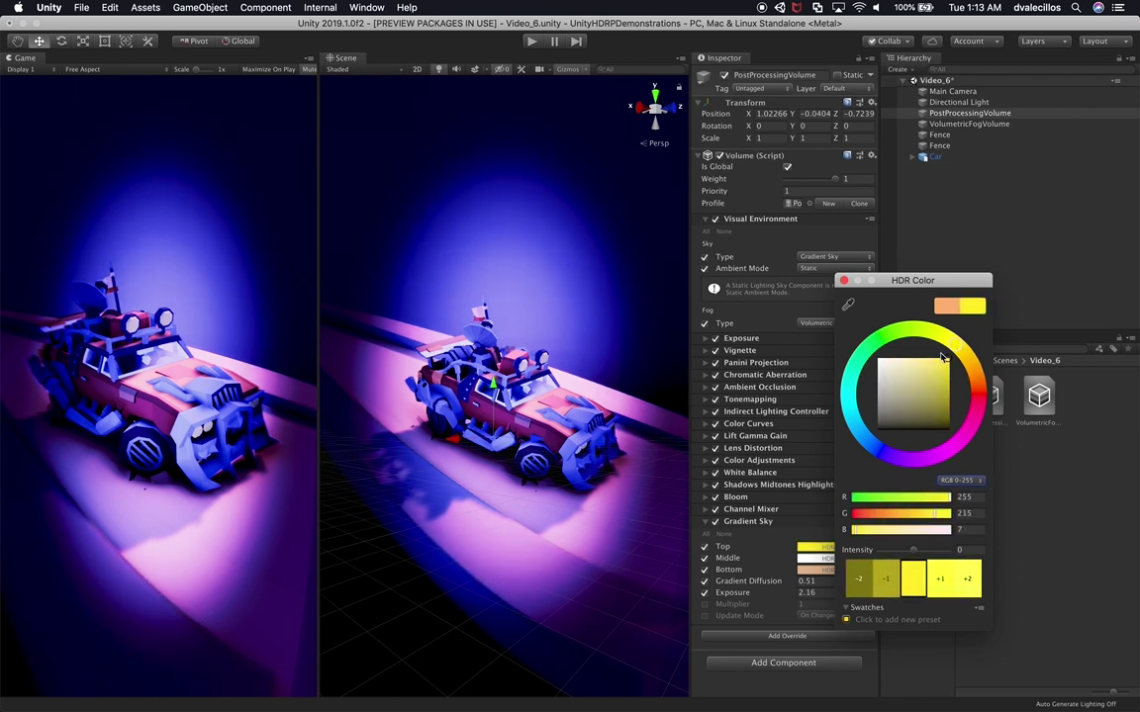
{"action": "left_click", "coordinate": [843, 281]}
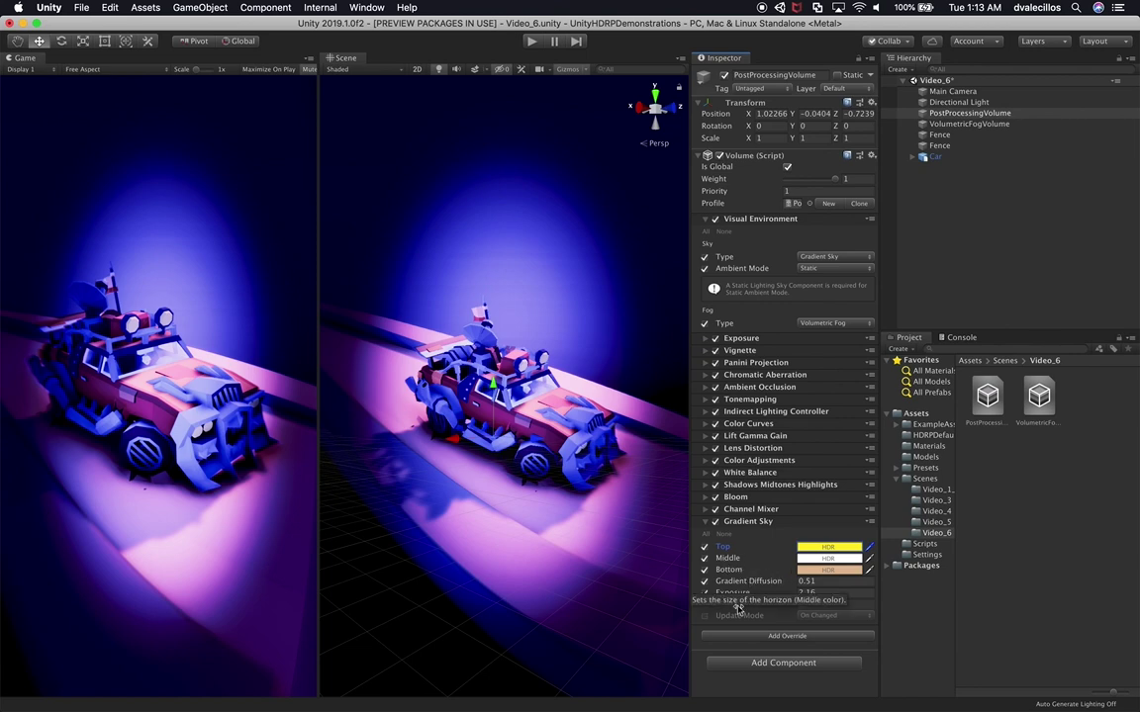
- Enable the Gradient Sky's Multiplier at 0 and toggle the Top colour override off and on to compare
{"action": "left_click", "coordinate": [704, 604]}
{"action": "left_click_drag", "start_coordinate": [726, 607], "coordinate": [650, 607]}
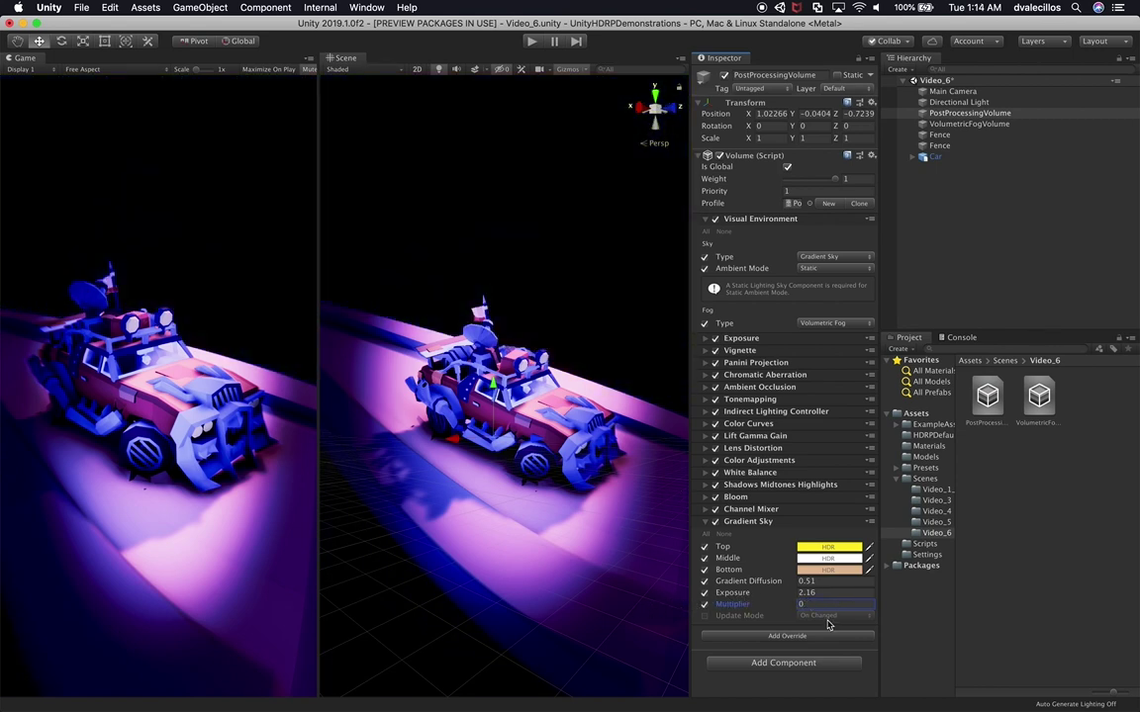
{"action": "left_click", "coordinate": [705, 547]}
{"action": "left_click", "coordinate": [703, 547]}
{"action": "left_click", "coordinate": [704, 547]}
{"action": "left_click", "coordinate": [703, 547]}
- With PostProcessingVolume selected, set the Gradient Sky's Gradient Diffusion to 0.22 and Multiplier to 0.25
{"action": "left_click", "coordinate": [648, 544]}
{"action": "left_click", "coordinate": [585, 489]}
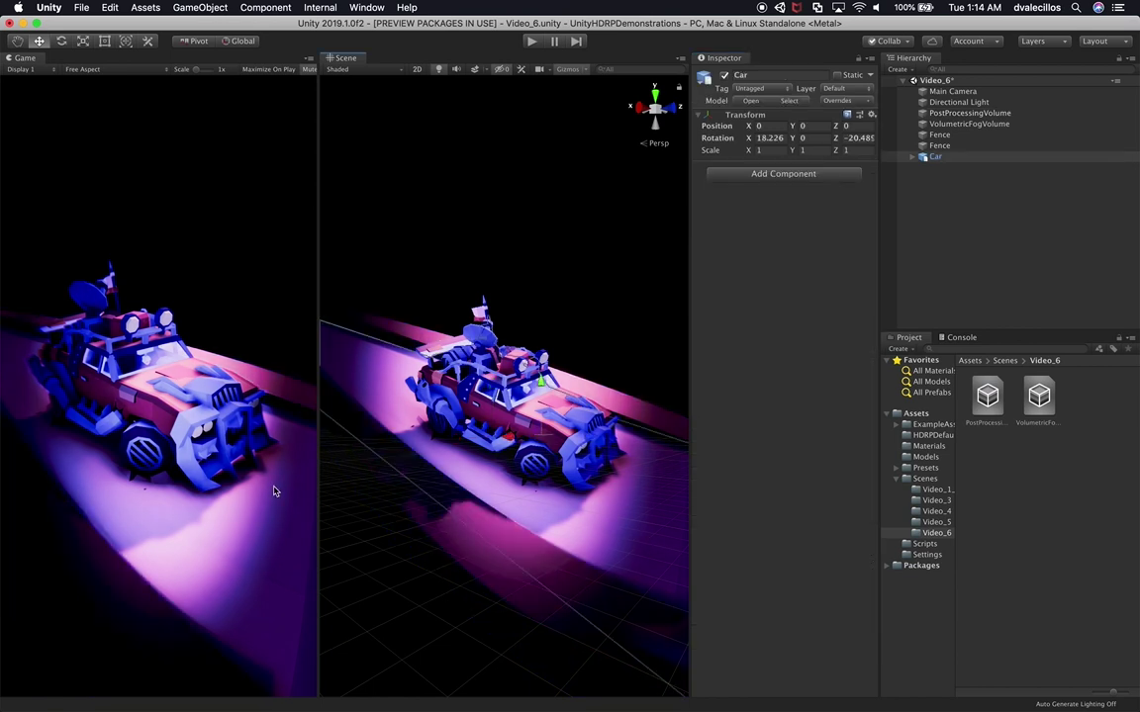
{"action": "left_click", "coordinate": [930, 113]}
{"action": "mouse_move", "coordinate": [738, 605]}
{"action": "left_mouse_down"}
{"action": "mouse_move", "coordinate": [826, 605]}
{"action": "mouse_move", "coordinate": [752, 585]}
{"action": "left_mouse_up"}
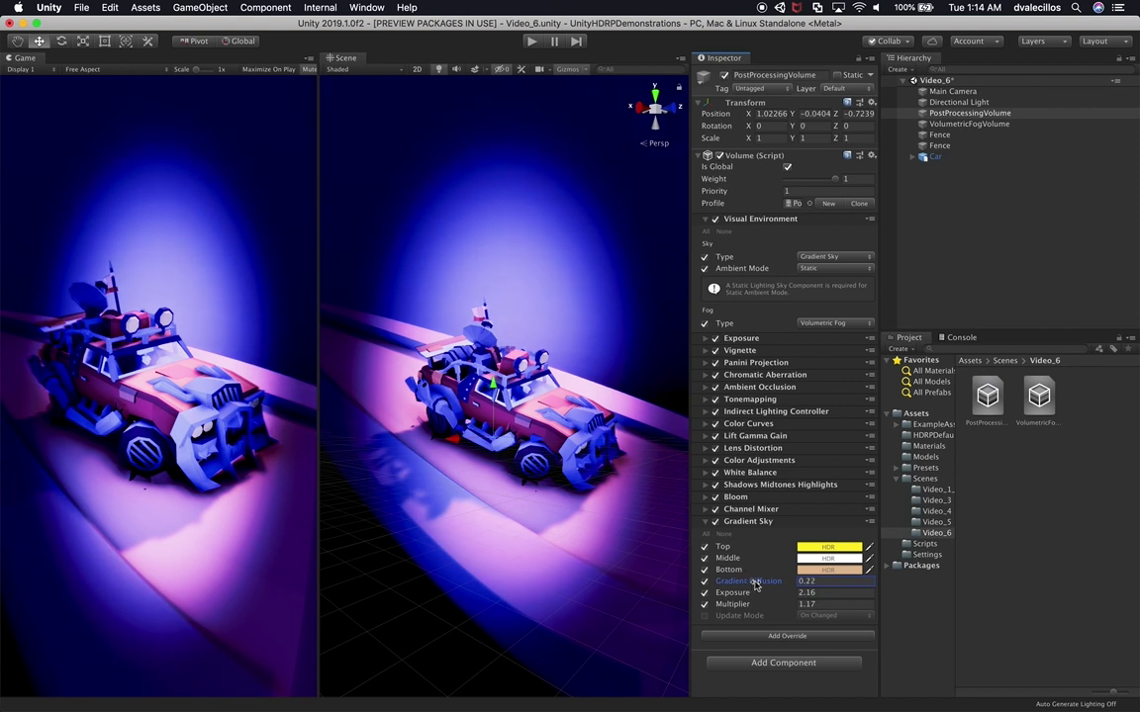
{"action": "left_click_drag", "start_coordinate": [758, 606], "coordinate": [737, 608]}
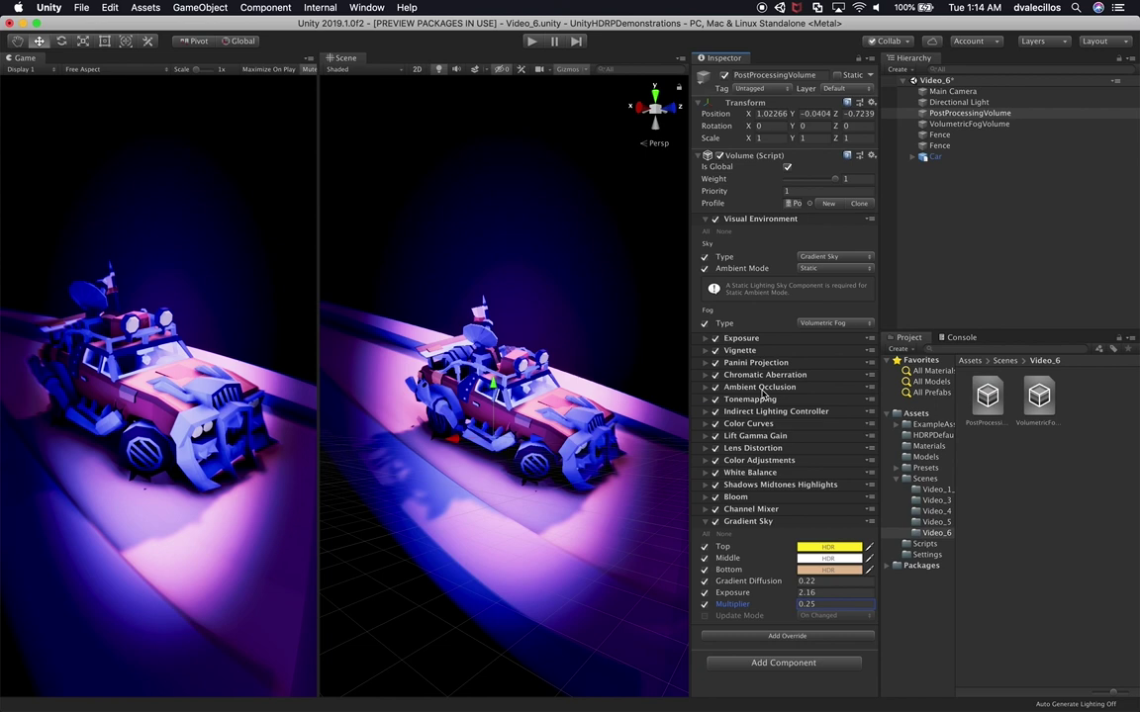
- Set the Vignette override's Intensity to 0.29 and its colour to black (000000)
{"action": "left_click", "coordinate": [742, 351]}
{"action": "left_click_drag", "start_coordinate": [737, 411], "coordinate": [712, 430]}
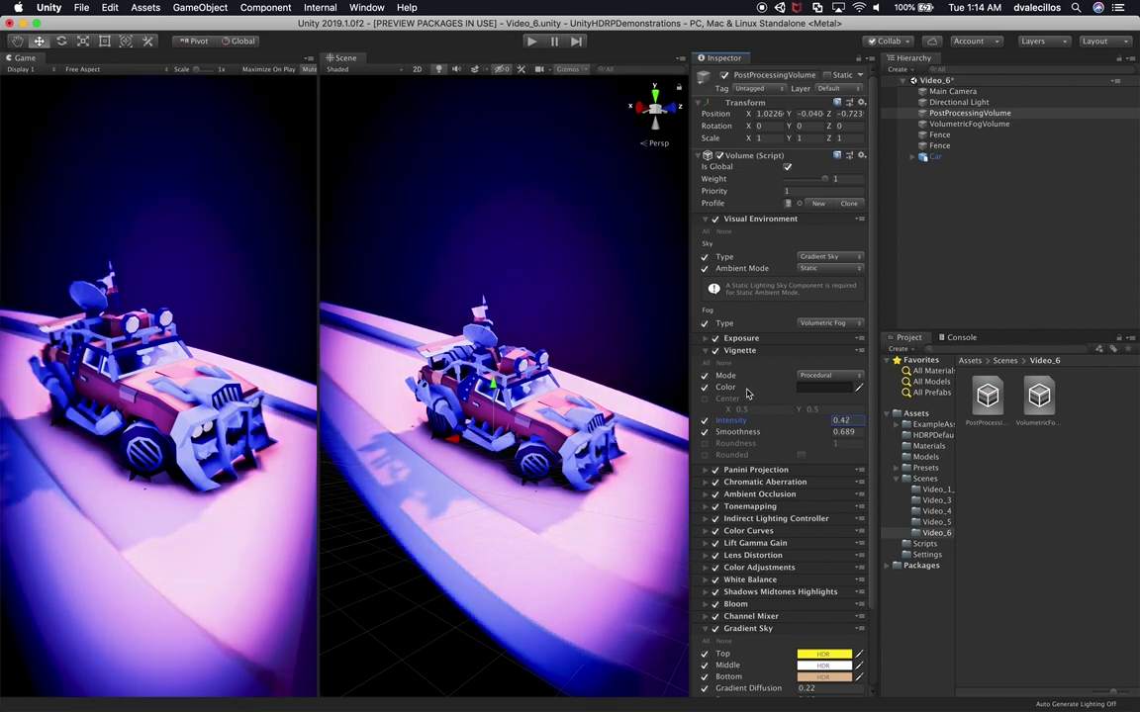
{"action": "left_click_drag", "start_coordinate": [729, 425], "coordinate": [726, 426]}
{"action": "left_click", "coordinate": [825, 388]}
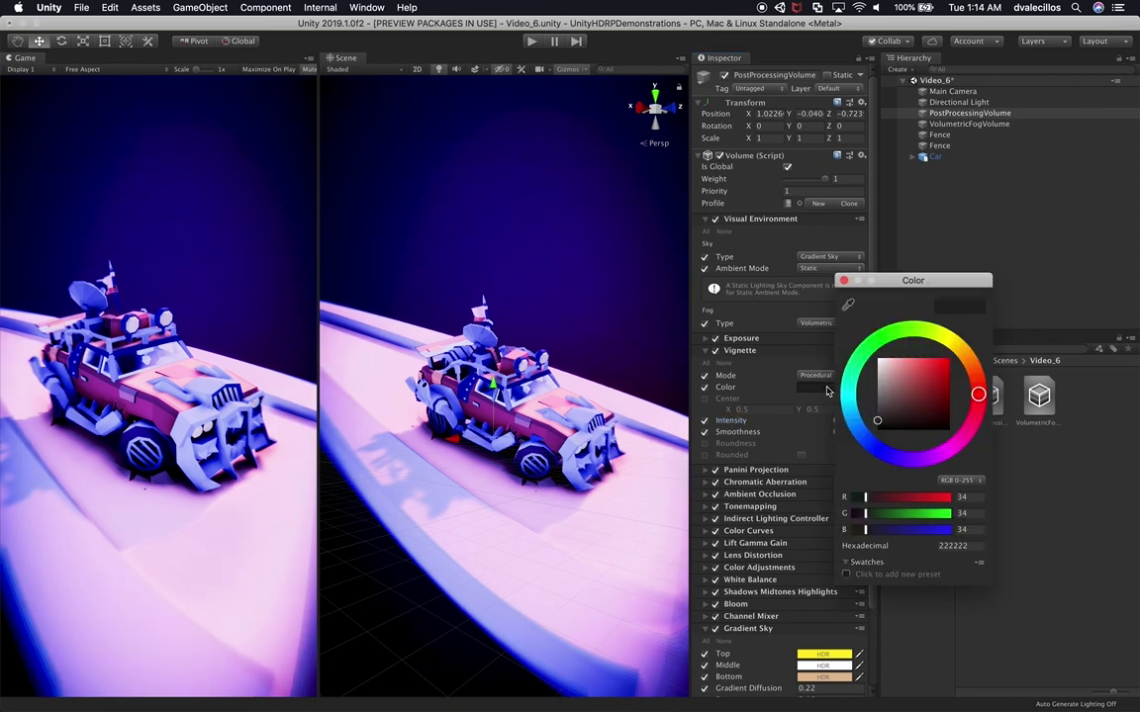
{"action": "left_click_drag", "start_coordinate": [893, 415], "coordinate": [870, 436]}
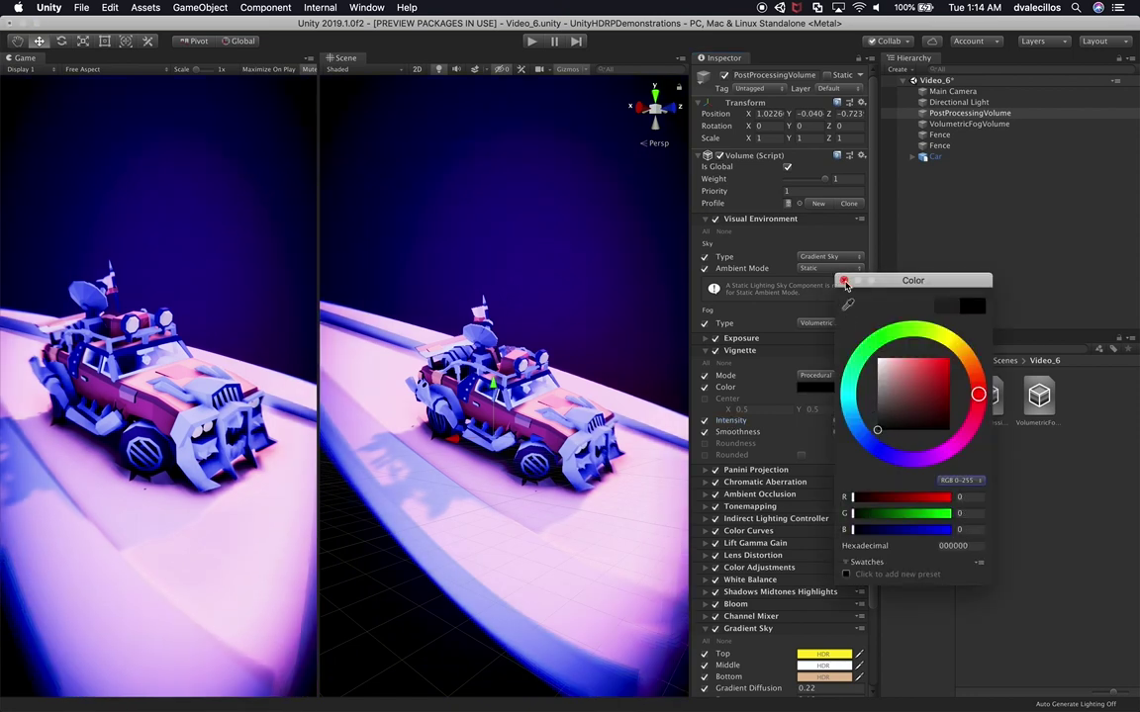
{"action": "left_click", "coordinate": [844, 282]}
- Reshape the blue curve in the Color Curves override by pulling its upper key down to about 0.964, 0.260
{"action": "left_click", "coordinate": [755, 534]}
{"action": "left_click_drag", "start_coordinate": [799, 604], "coordinate": [851, 623]}
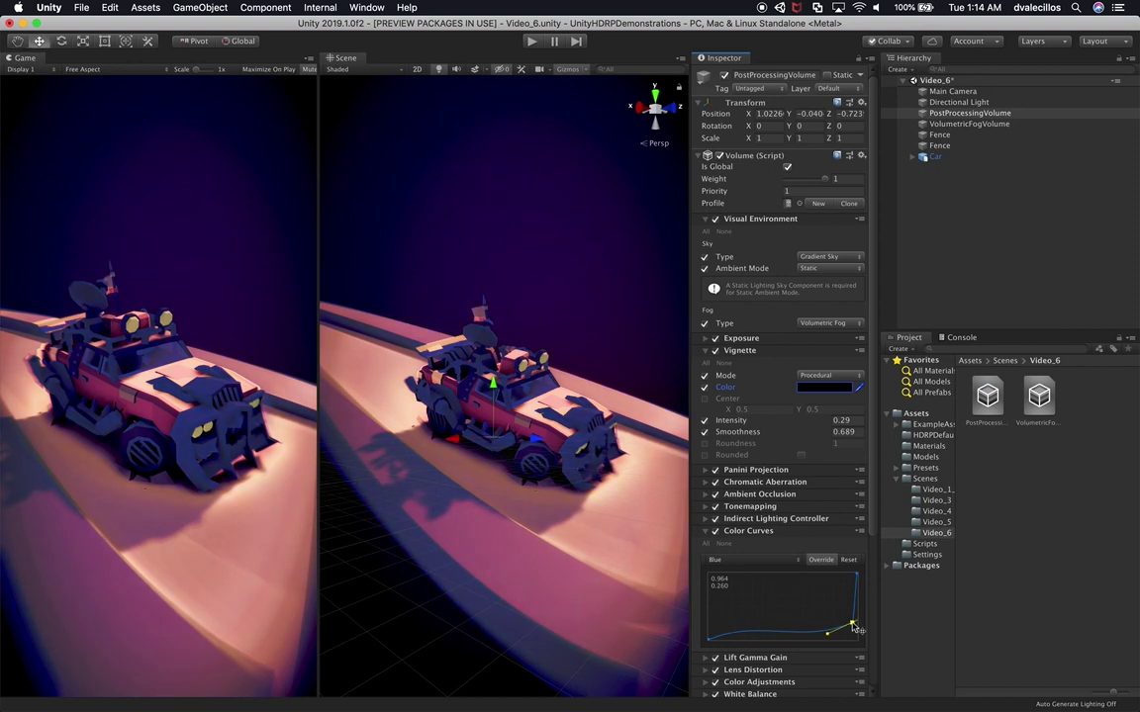
{"action": "scroll", "coordinate": [866, 483], "scroll_direction": "down", "scroll_amount": 3}
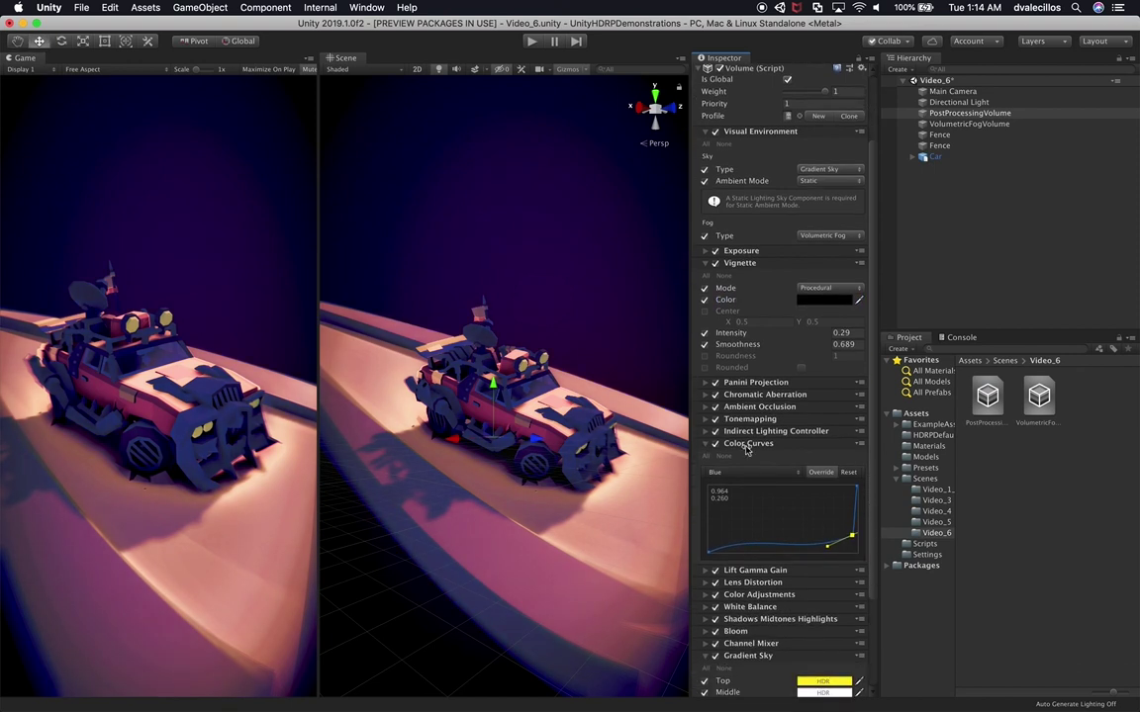
{"action": "left_click", "coordinate": [747, 445]}
- Review the available modes of the Tonemapping override without changing the selection
{"action": "left_click", "coordinate": [750, 419]}
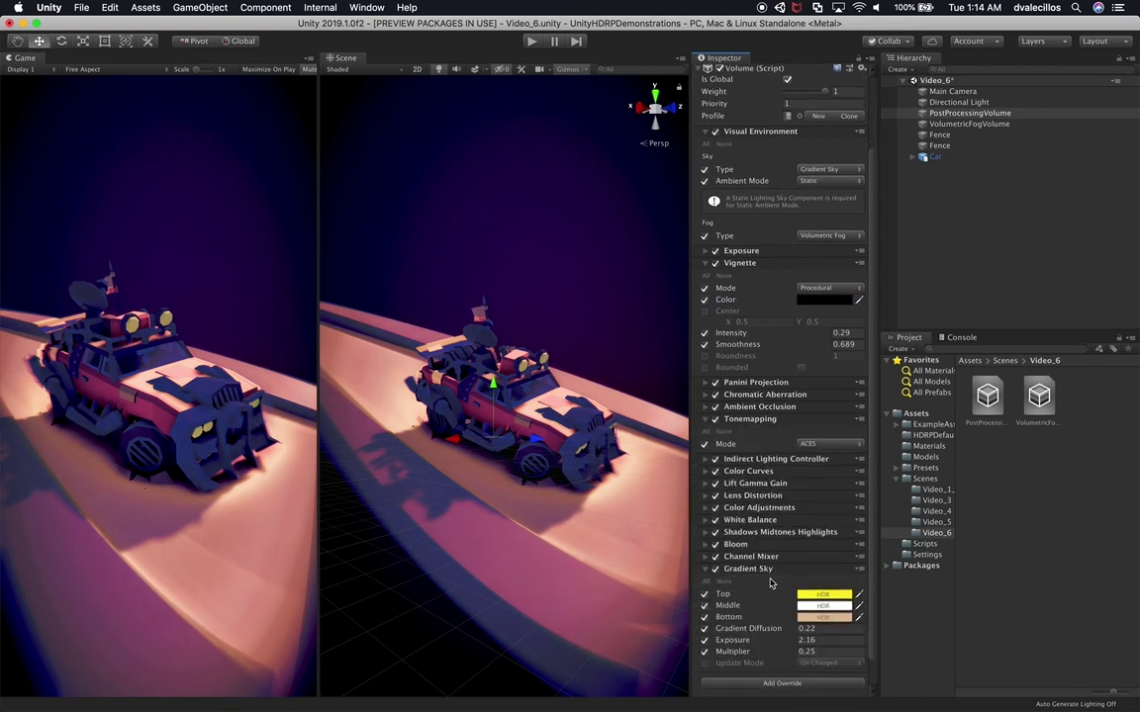
{"action": "left_click", "coordinate": [811, 445]}
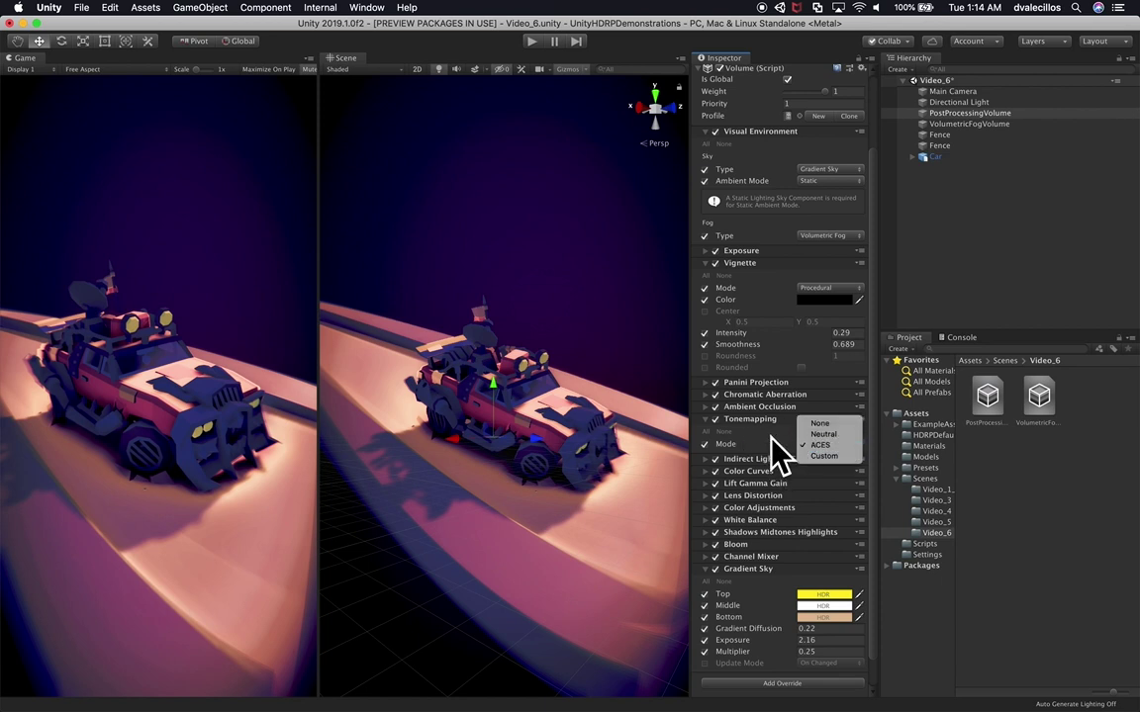
{"action": "left_click", "coordinate": [754, 418]}
{"action": "left_click", "coordinate": [754, 420]}
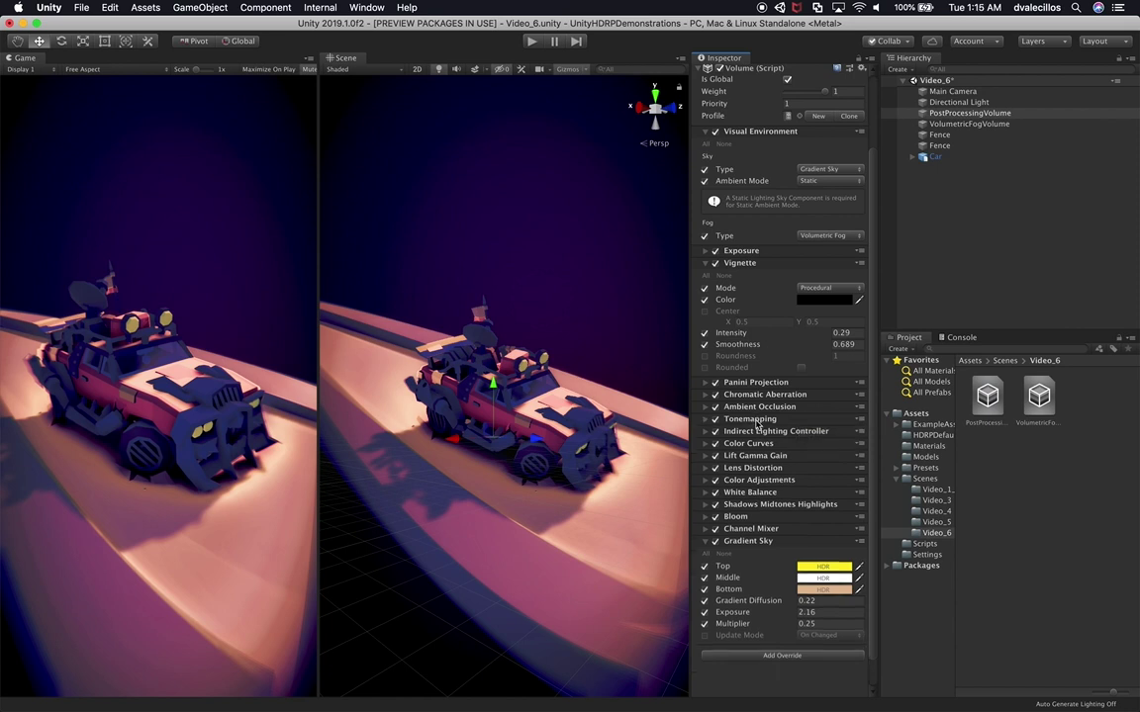
{"action": "left_click", "coordinate": [757, 418]}
{"action": "left_click", "coordinate": [767, 419]}
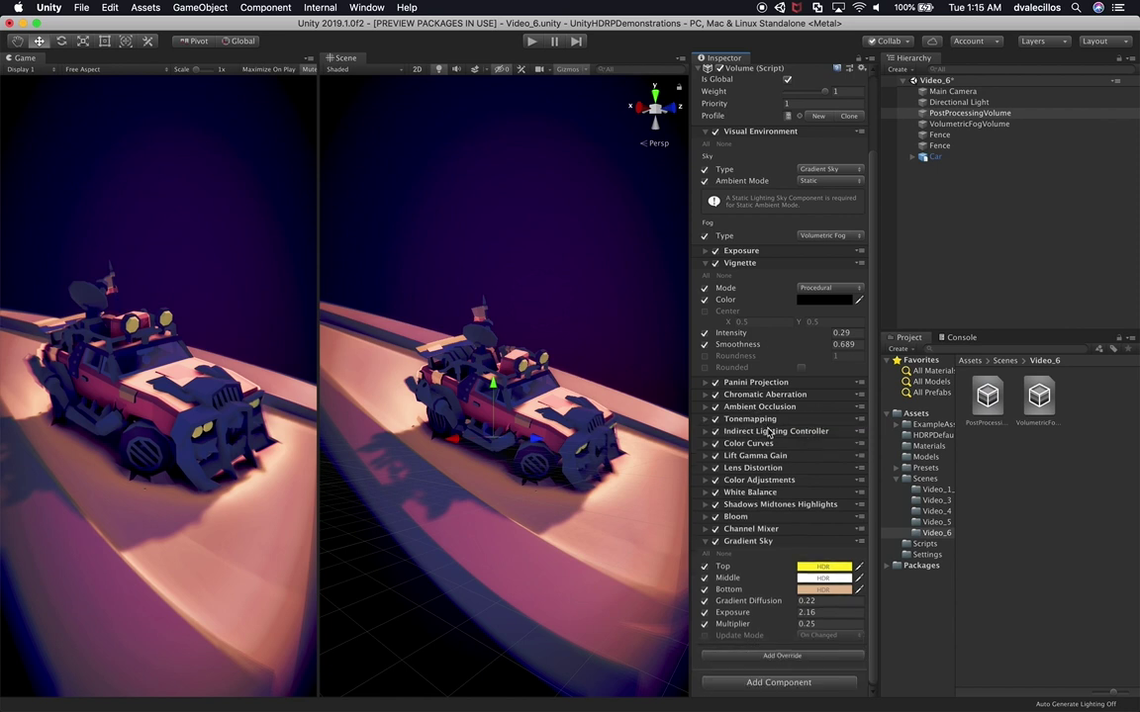
- Set the Color Adjustments override's Post Exposure to 0.8 and Contrast to 100
{"action": "left_click", "coordinate": [737, 484]}
{"action": "left_click", "coordinate": [705, 504]}
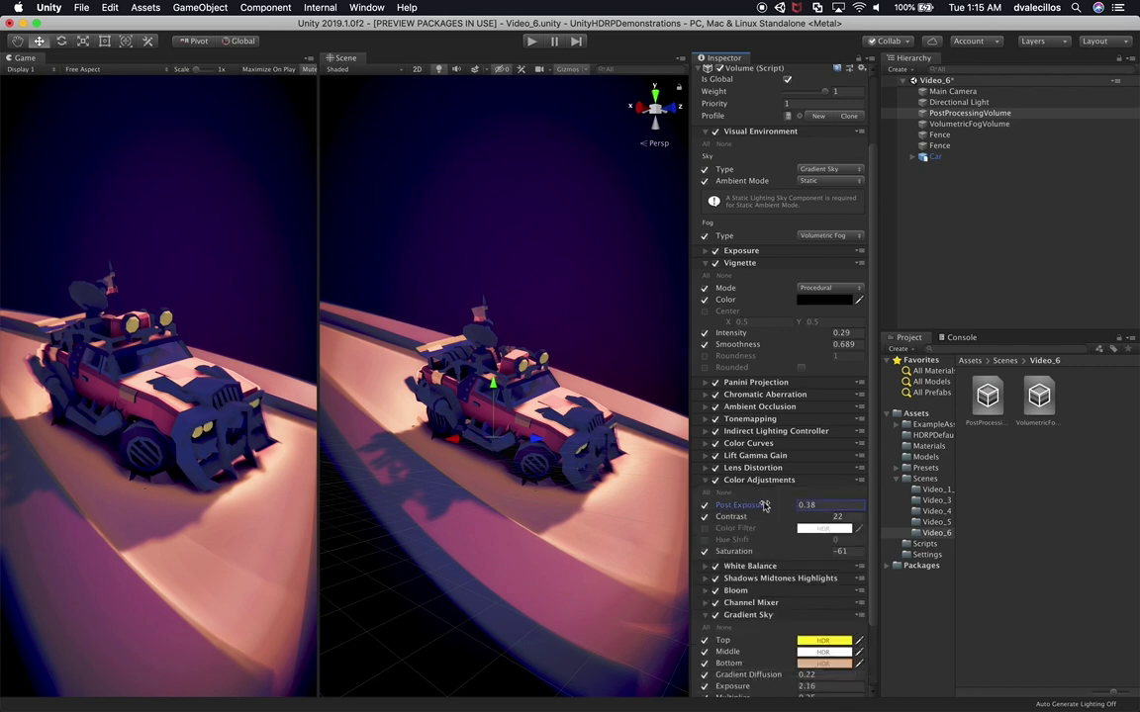
{"action": "left_click_drag", "start_coordinate": [756, 506], "coordinate": [1134, 529]}
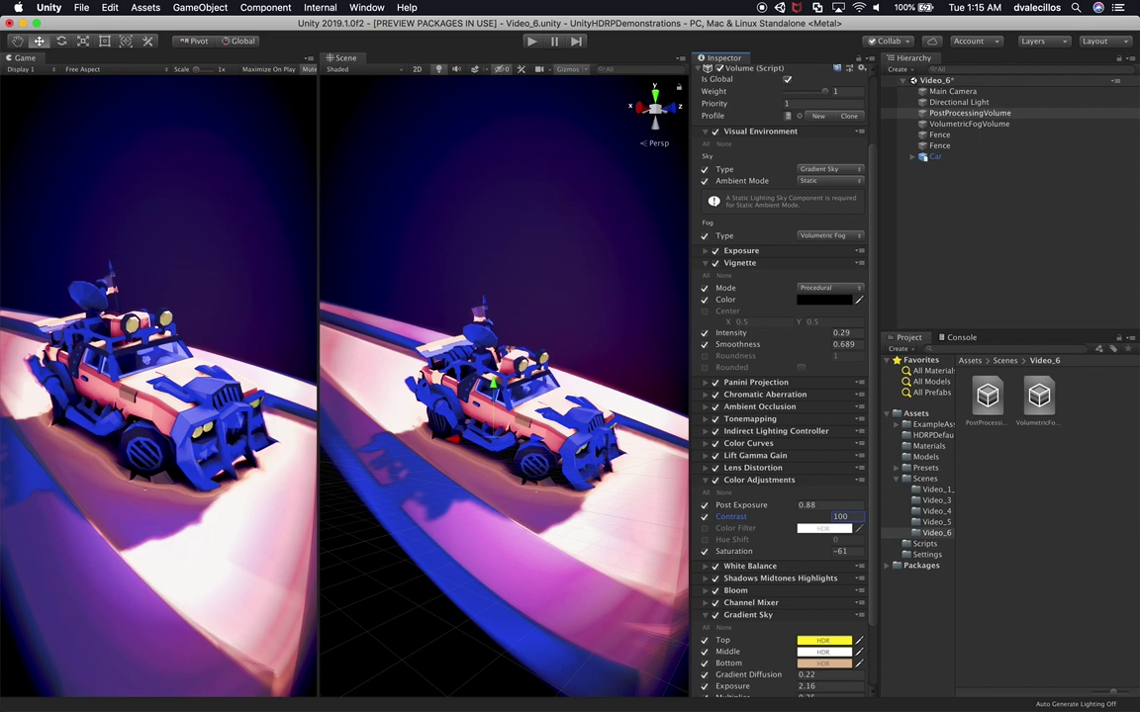
{"action": "mouse_move", "coordinate": [768, 509]}
{"action": "left_mouse_down"}
{"action": "mouse_move", "coordinate": [748, 508]}
{"action": "mouse_move", "coordinate": [768, 507]}
{"action": "mouse_move", "coordinate": [758, 508]}
{"action": "left_mouse_up"}
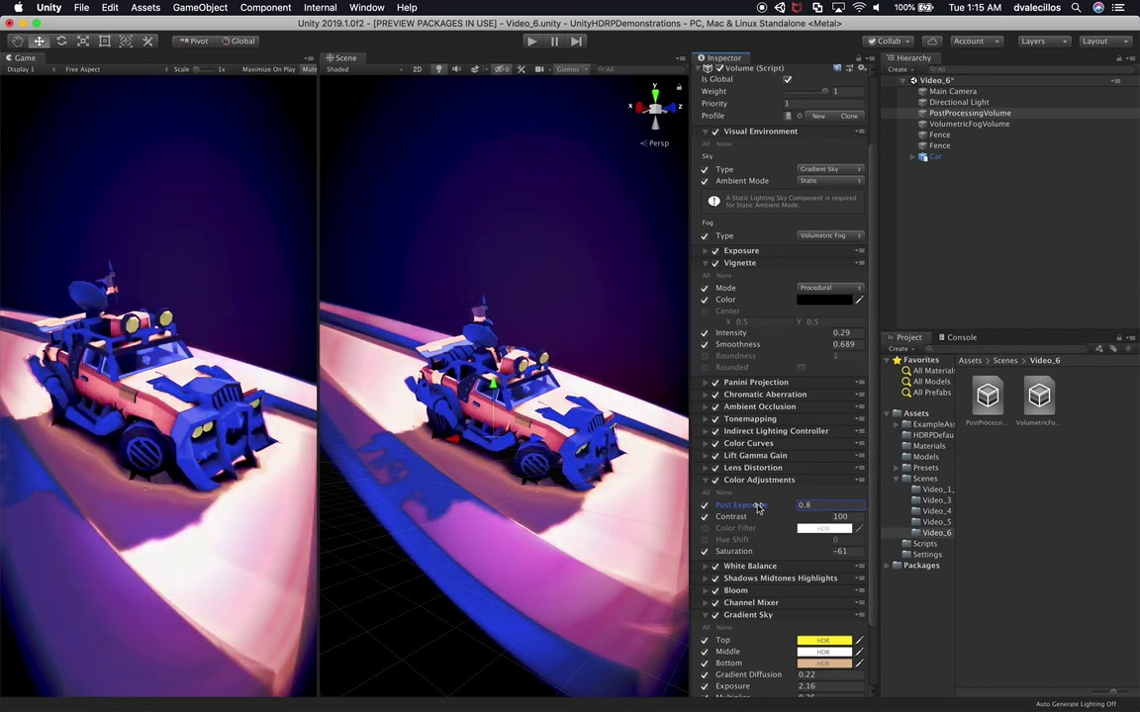
- Try a different Saturation value in the Color Adjustments override and undo it
{"action": "left_click_drag", "start_coordinate": [732, 551], "coordinate": [769, 605]}
{"action": "left_click_drag", "start_coordinate": [751, 555], "coordinate": [332, 577]}
{"action": "key", "text": "super+z"}
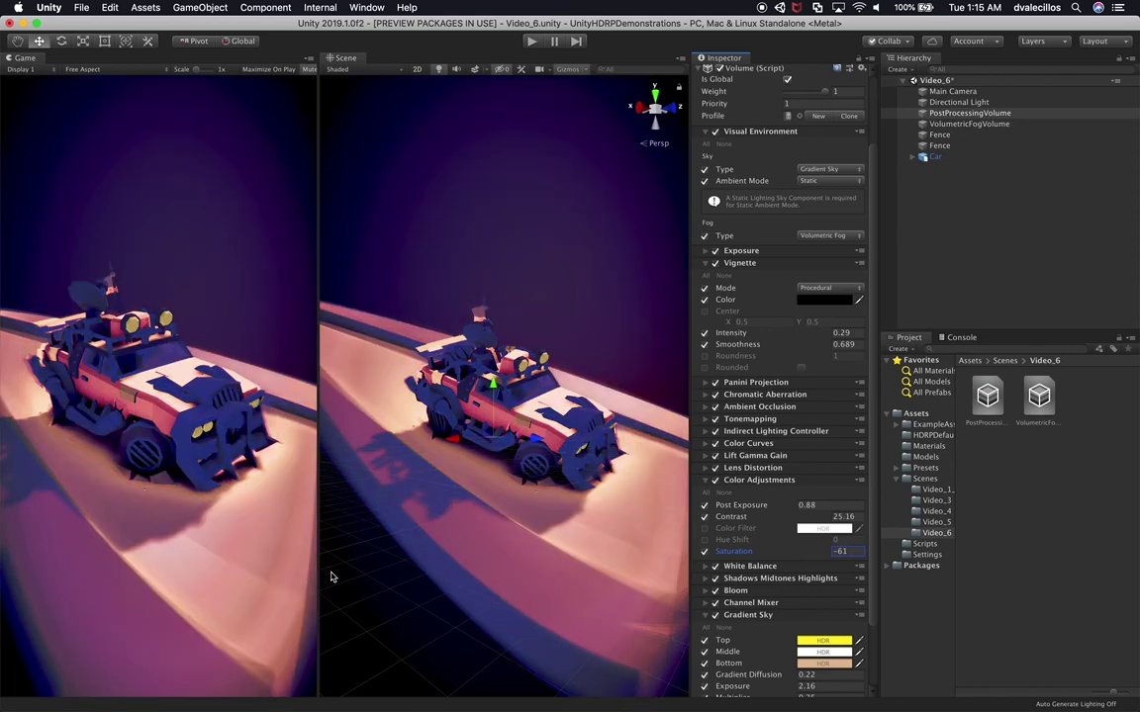
- Set the Color Adjustments override's Contrast to 22 and Post Exposure to 0.38
{"action": "left_click_drag", "start_coordinate": [738, 524], "coordinate": [670, 519]}
{"action": "left_click_drag", "start_coordinate": [740, 512], "coordinate": [769, 497]}
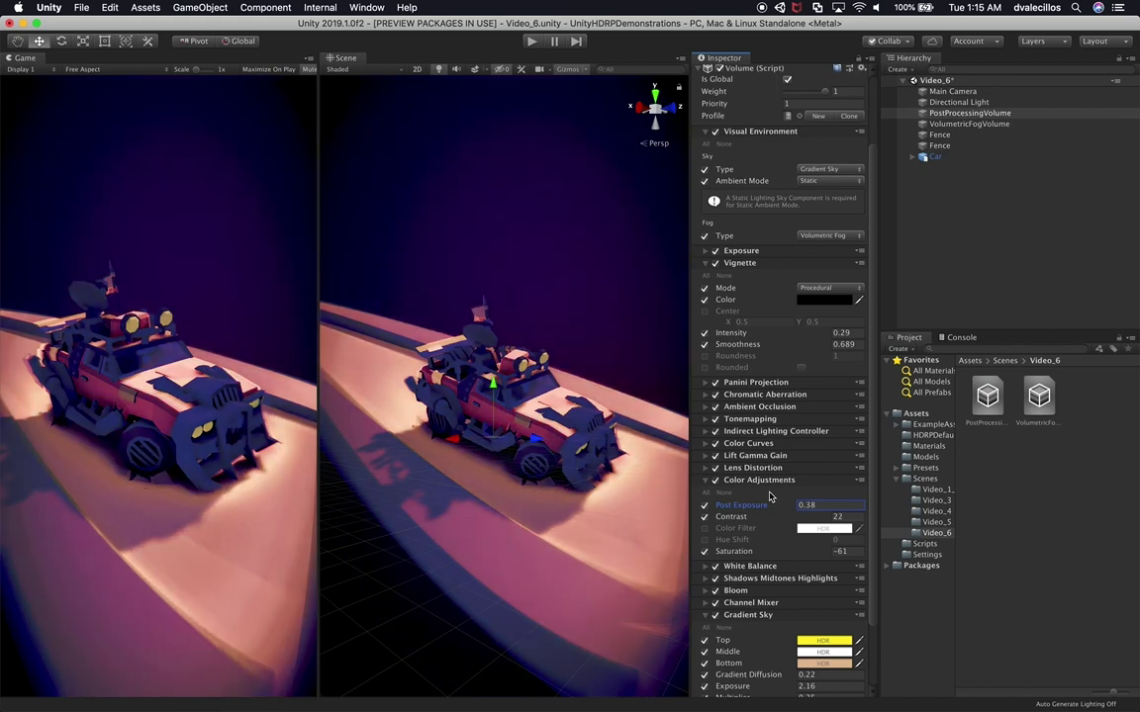
- Undo the earlier Vignette colour and Intensity changes, and set the Color Adjustments Post Exposure to 1.01
{"action": "key", "text": "super+z"}
{"action": "key", "text": "super+z"}
{"action": "key", "text": "super+z"}
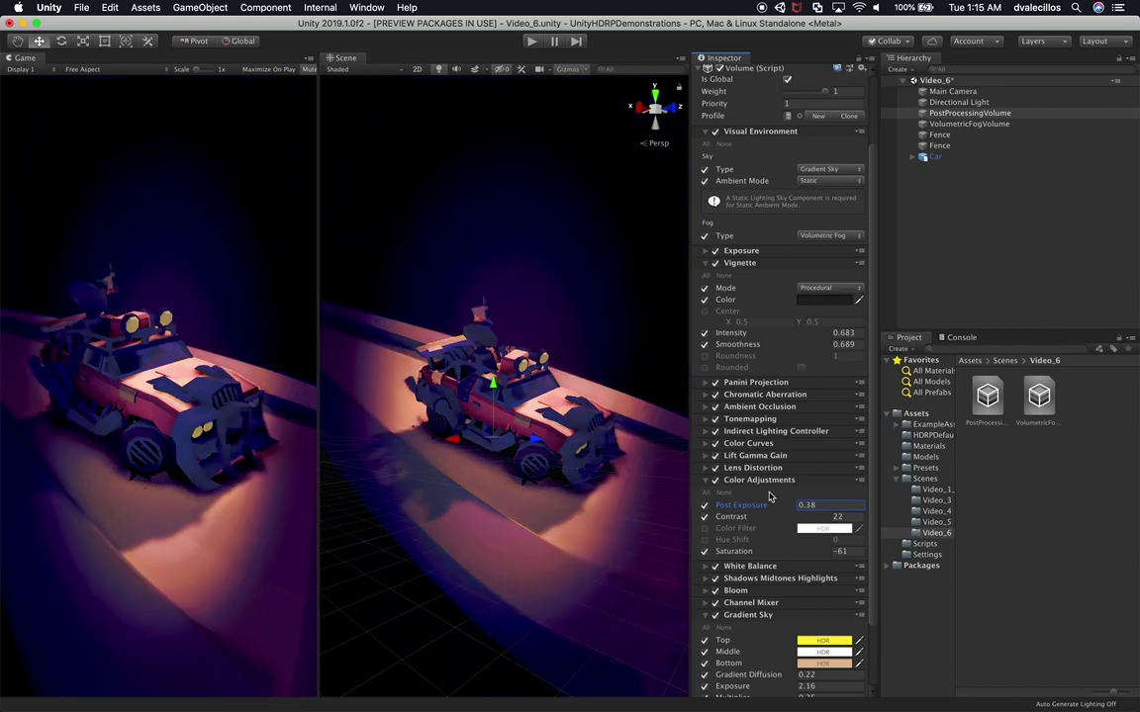
{"action": "mouse_move", "coordinate": [770, 497]}
{"action": "left_mouse_down"}
{"action": "mouse_move", "coordinate": [732, 505]}
{"action": "mouse_move", "coordinate": [779, 508]}
{"action": "left_mouse_up"}
{"action": "scroll", "coordinate": [777, 502], "scroll_direction": "down", "scroll_amount": 3}
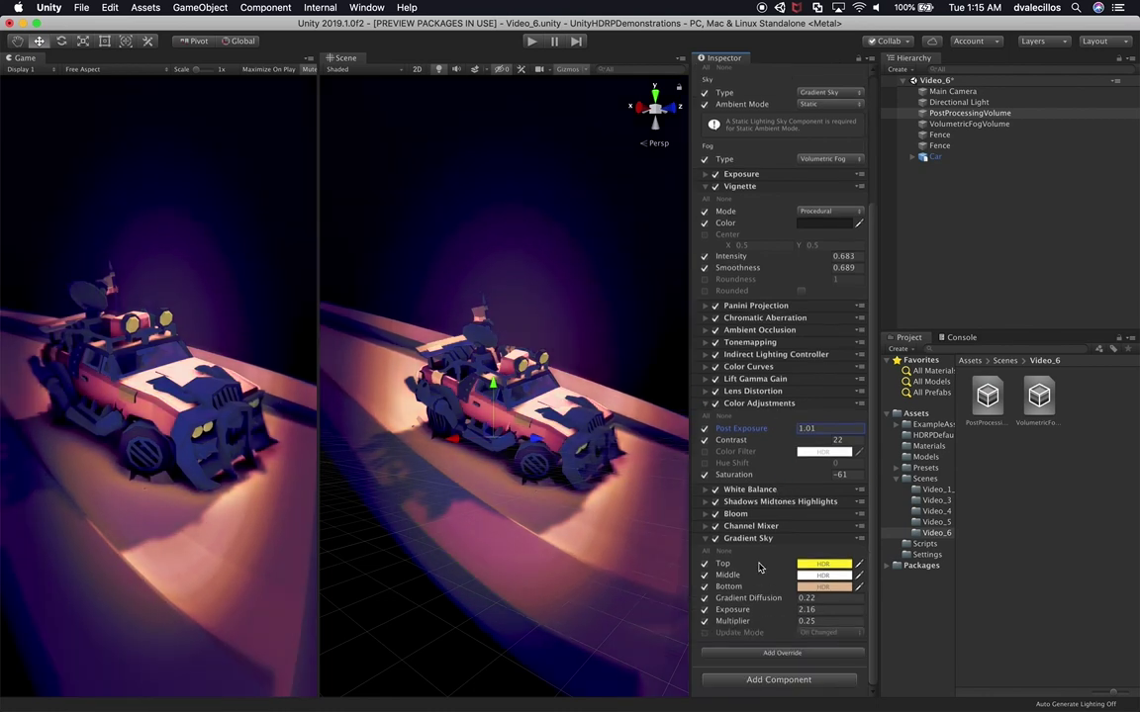
- Adjust the Lift slider slightly and lower the Gain slider in the Lift Gamma Gain override
{"action": "left_click", "coordinate": [750, 382]}
{"action": "mouse_move", "coordinate": [725, 455]}
{"action": "left_mouse_down"}
{"action": "mouse_move", "coordinate": [720, 462]}
{"action": "mouse_move", "coordinate": [789, 461]}
{"action": "mouse_move", "coordinate": [728, 465]}
{"action": "left_mouse_up"}
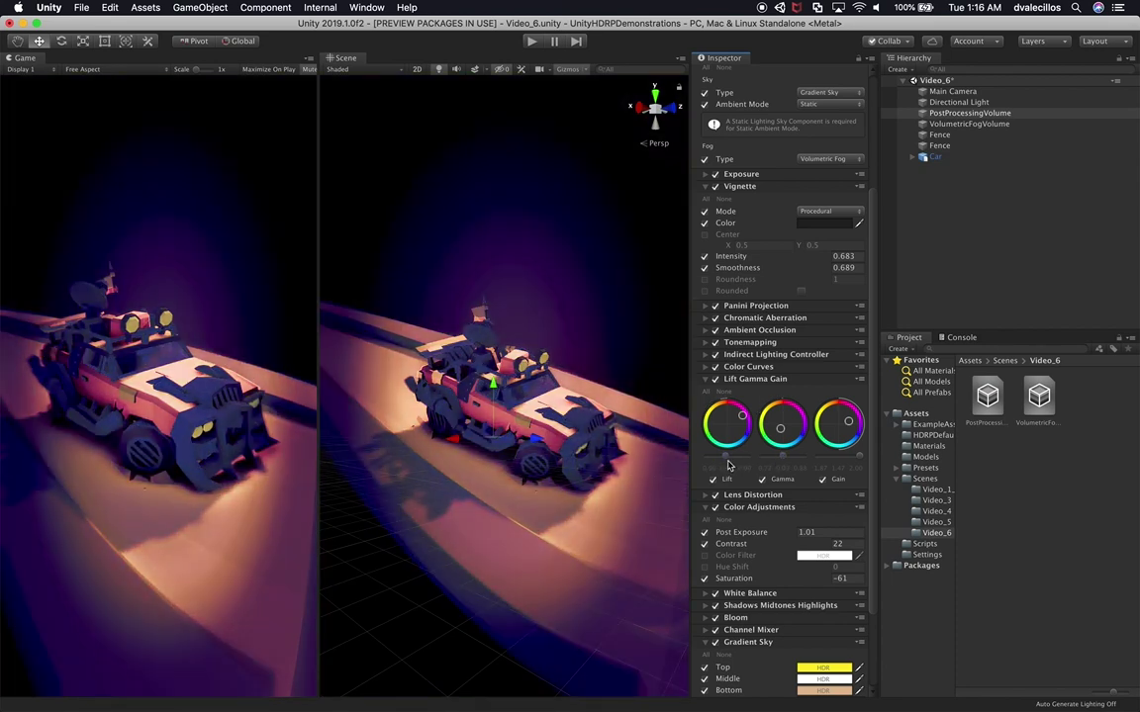
{"action": "left_click_drag", "start_coordinate": [859, 455], "coordinate": [844, 455]}
{"action": "left_click", "coordinate": [744, 382]}
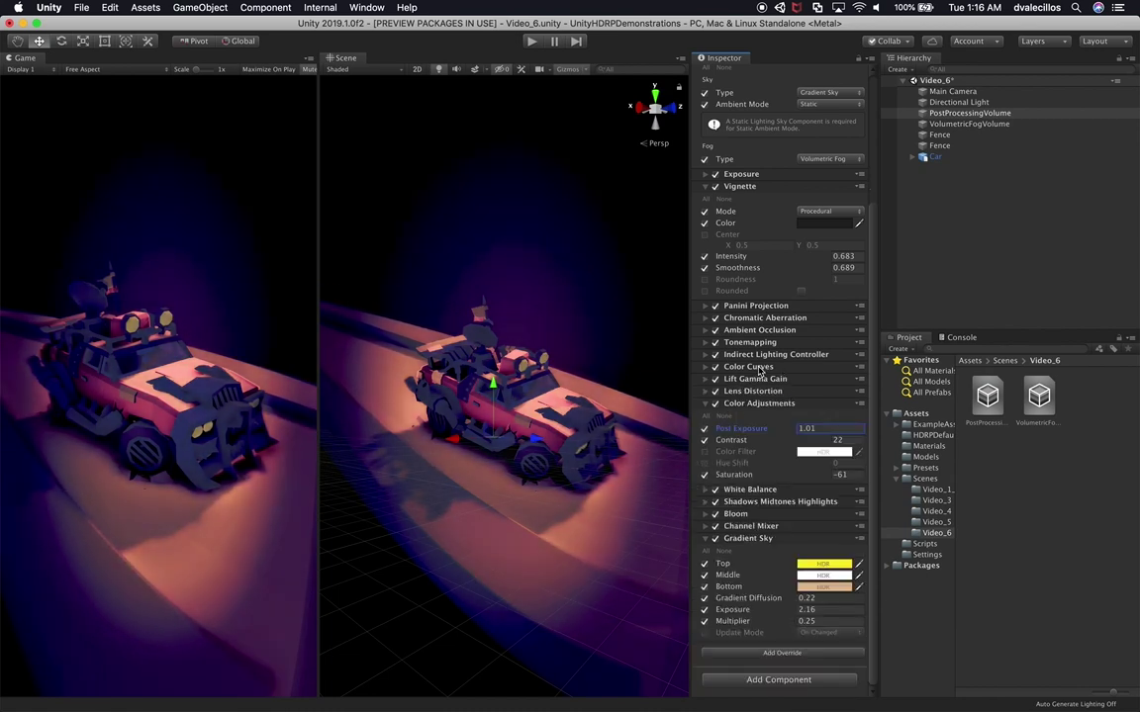
- In the Color Curves override, pull down the blue curve's middle key and override the green curve with an added key shifted toward the shadows
{"action": "left_click", "coordinate": [755, 368]}
{"action": "left_click_drag", "start_coordinate": [794, 438], "coordinate": [786, 467]}
{"action": "left_click", "coordinate": [742, 395]}
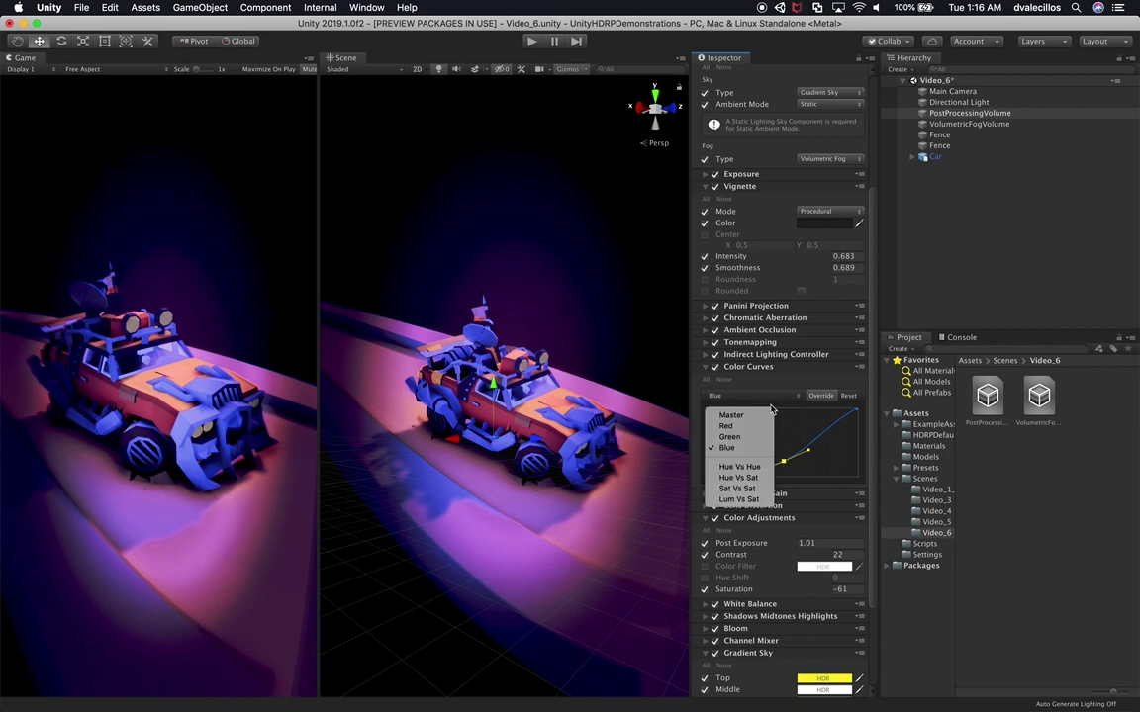
{"action": "left_click", "coordinate": [749, 438]}
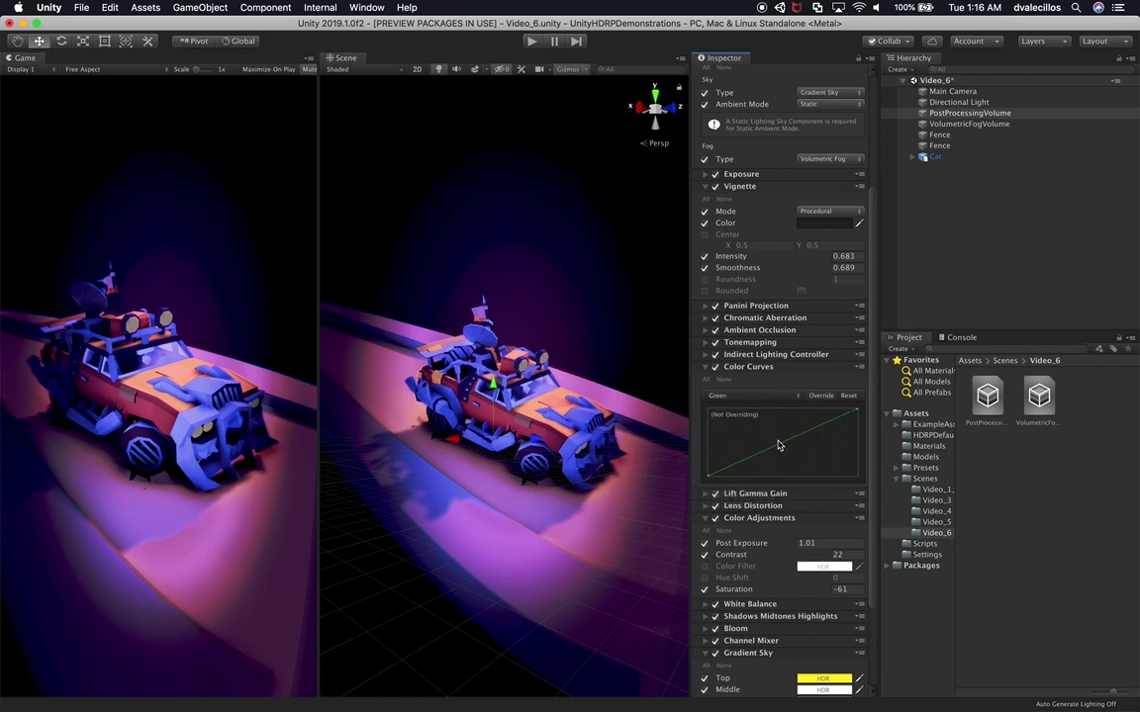
{"action": "left_click", "coordinate": [821, 395]}
{"action": "right_click", "coordinate": [792, 445]}
{"action": "left_click", "coordinate": [819, 449]}
{"action": "left_click_drag", "start_coordinate": [792, 445], "coordinate": [752, 447]}
- Reshape the Master curve in the Color Curves override by moving a key down to about 0.258, 0.130
{"action": "left_click", "coordinate": [762, 396]}
{"action": "left_click", "coordinate": [765, 414]}
{"action": "left_click_drag", "start_coordinate": [820, 444], "coordinate": [749, 473]}
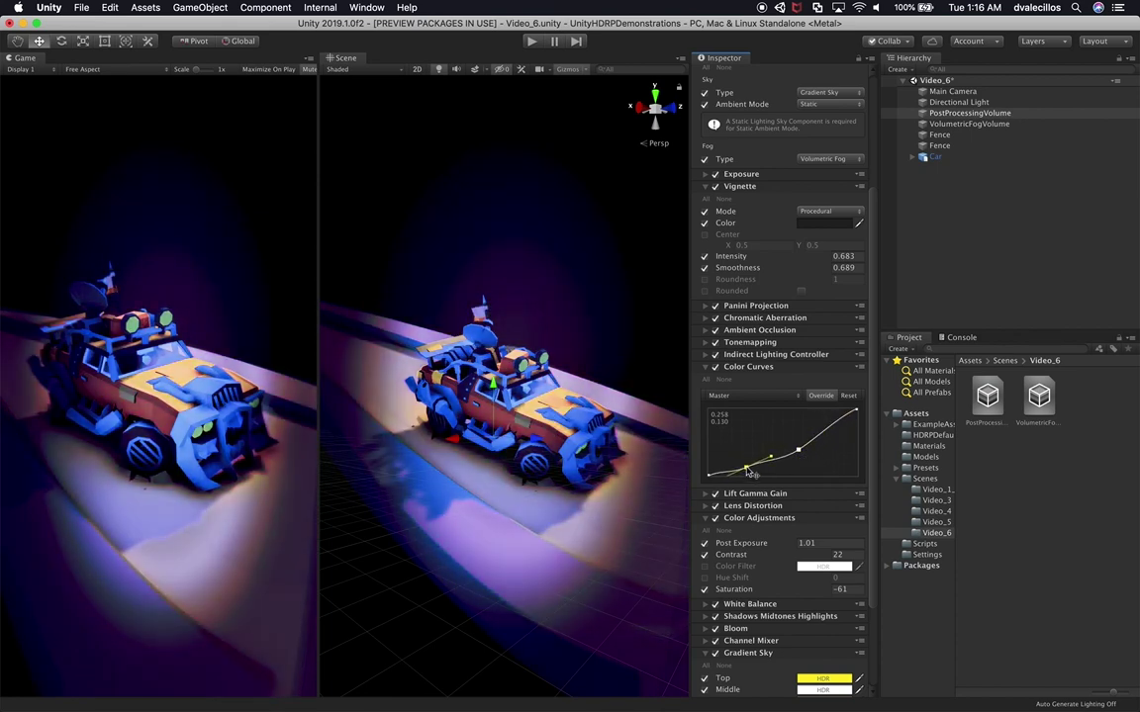
{"action": "left_click", "coordinate": [758, 366]}
- Set the Indirect Diffuse Intensity of the Indirect Lighting Controller override to 0.76
{"action": "left_click", "coordinate": [754, 353]}
{"action": "left_click_drag", "start_coordinate": [762, 379], "coordinate": [729, 396]}
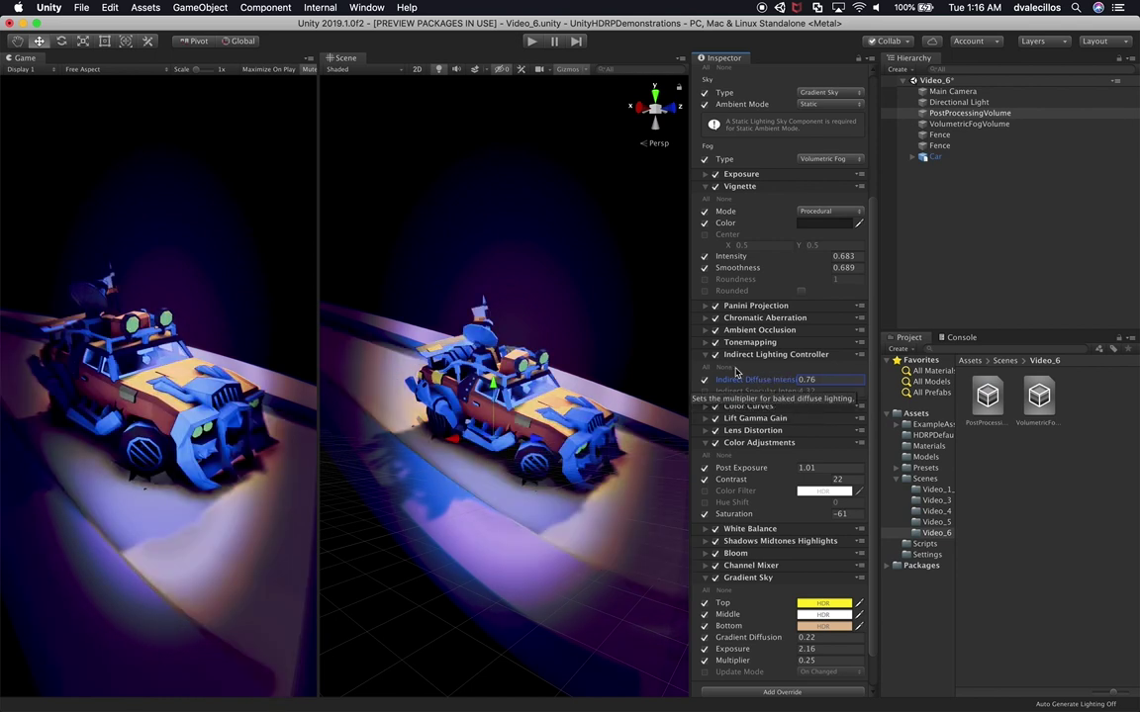
{"action": "left_click", "coordinate": [746, 356]}
{"action": "left_click", "coordinate": [759, 332]}
{"action": "left_click", "coordinate": [762, 331]}
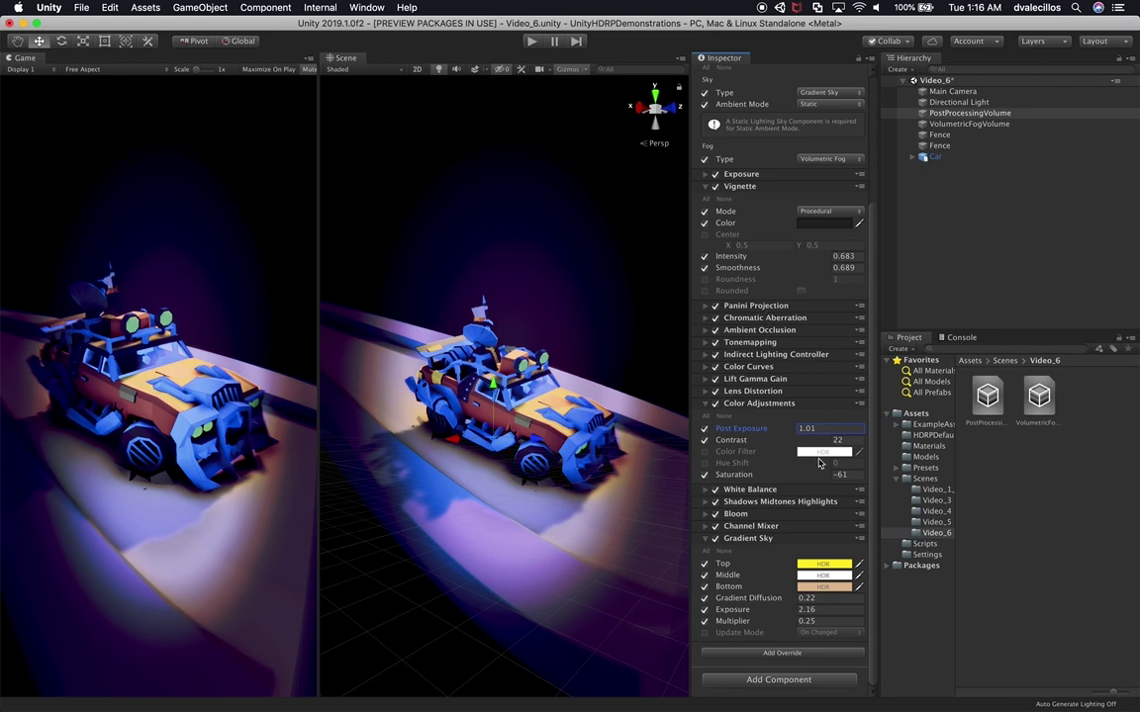
- Set the Bloom override's Intensity to 0.18
{"action": "left_click", "coordinate": [736, 513]}
{"action": "left_click_drag", "start_coordinate": [747, 559], "coordinate": [786, 562]}
{"action": "scroll", "coordinate": [785, 560], "scroll_direction": "down", "scroll_amount": 4}
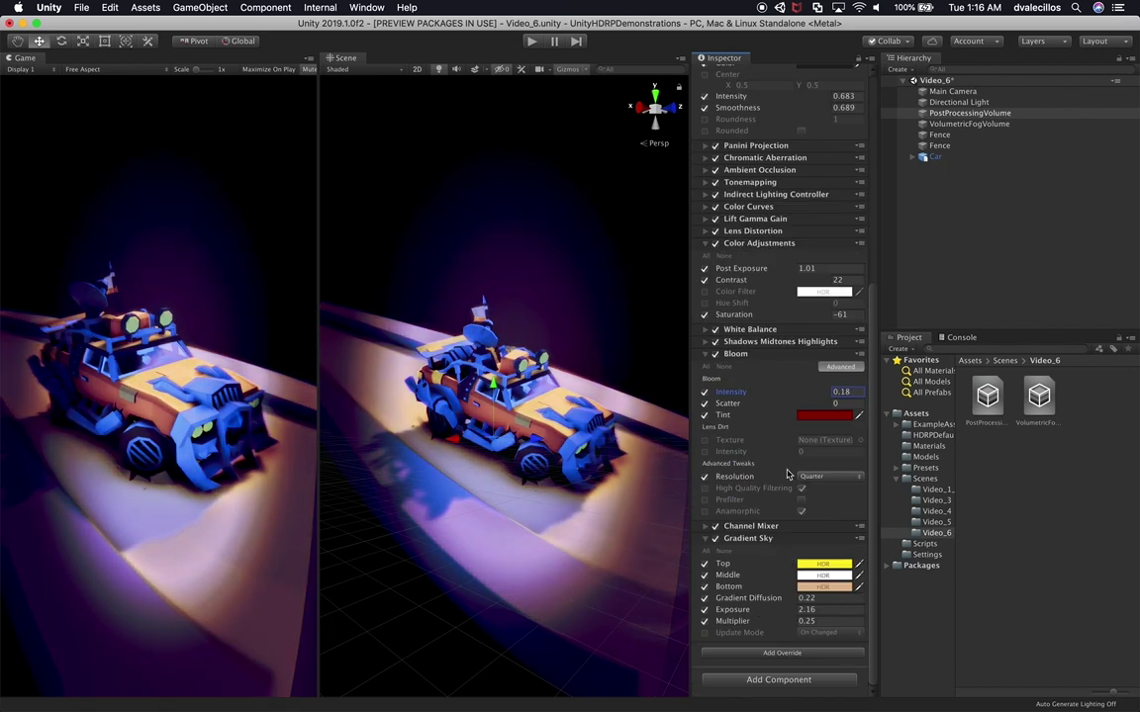
- Try a different Exposure for the Gradient Sky override, undo it and collapse the override
{"action": "left_click_drag", "start_coordinate": [742, 609], "coordinate": [814, 601]}
{"action": "key", "text": "ctrl+z"}
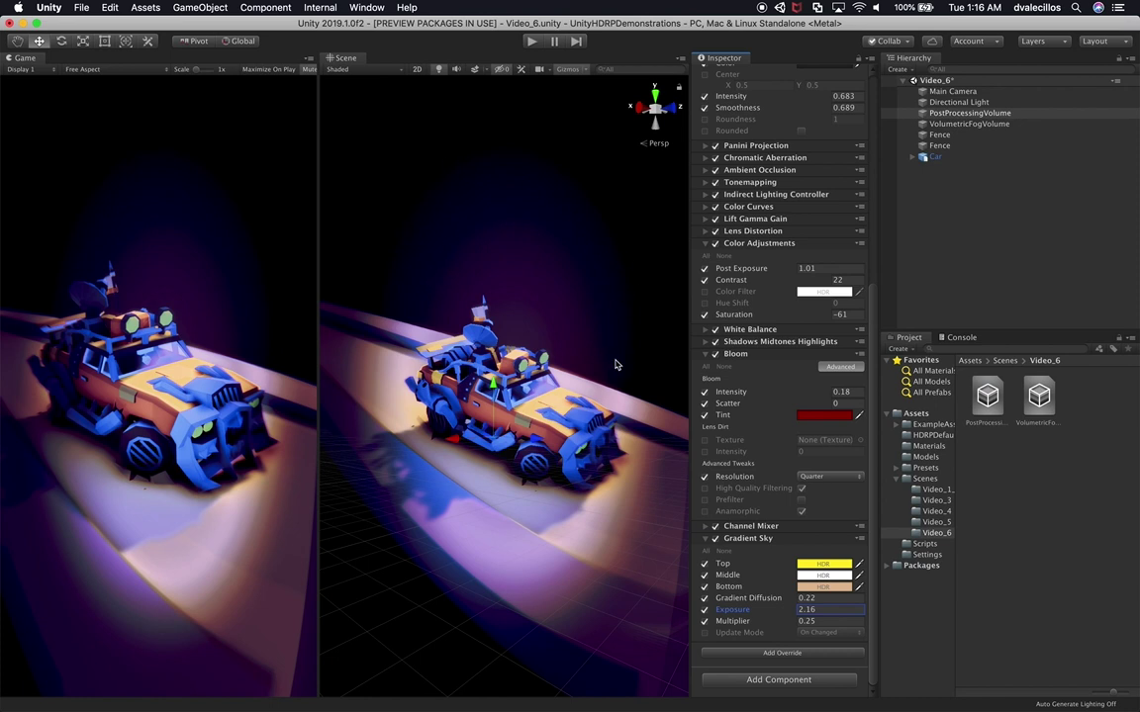
{"action": "left_click", "coordinate": [748, 538]}
- Try a different Blue value for the Channel Mixer's blue output, undo it and collapse the override
{"action": "left_click", "coordinate": [751, 623]}
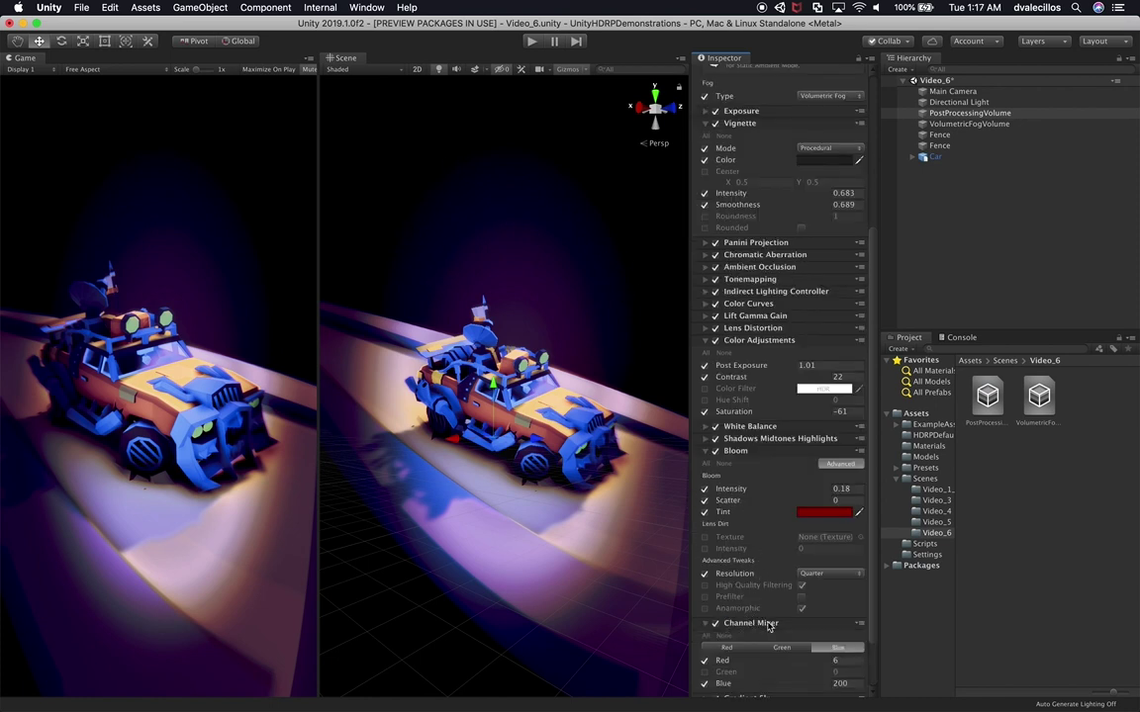
{"action": "scroll", "coordinate": [766, 613], "scroll_direction": "down", "scroll_amount": 2}
{"action": "mouse_move", "coordinate": [772, 600]}
{"action": "left_mouse_down"}
{"action": "mouse_move", "coordinate": [865, 602]}
{"action": "mouse_move", "coordinate": [792, 610]}
{"action": "left_mouse_up"}
{"action": "key", "text": "super+z"}
{"action": "left_click", "coordinate": [721, 623]}
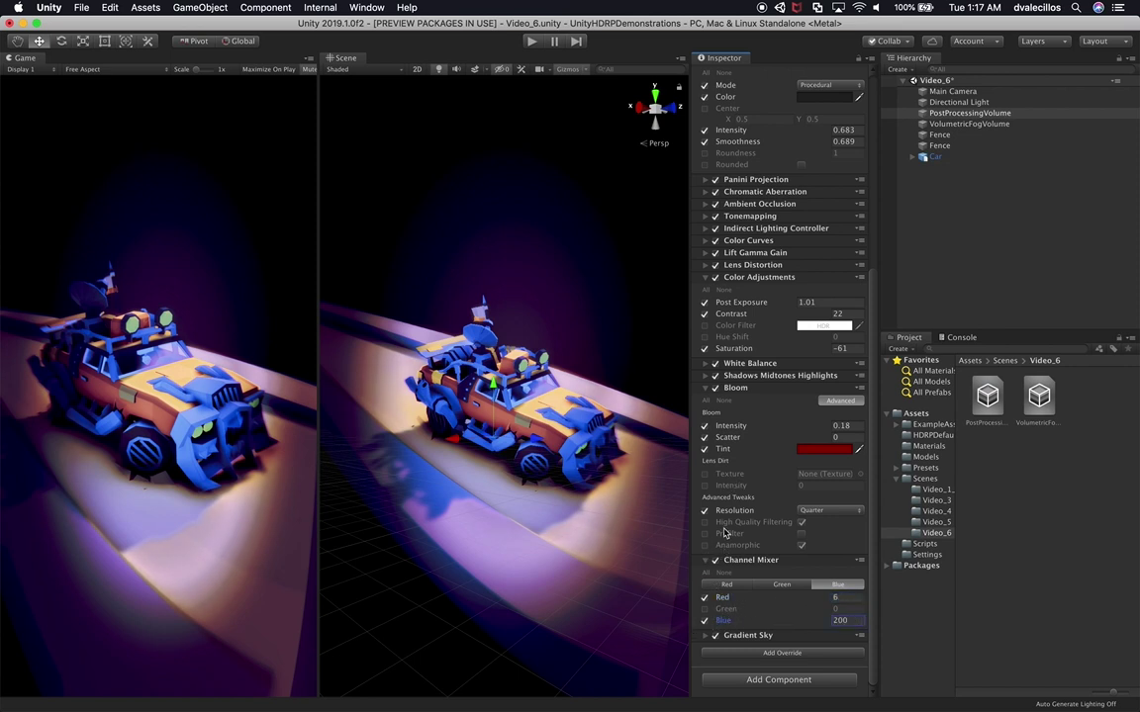
{"action": "left_click", "coordinate": [730, 560]}
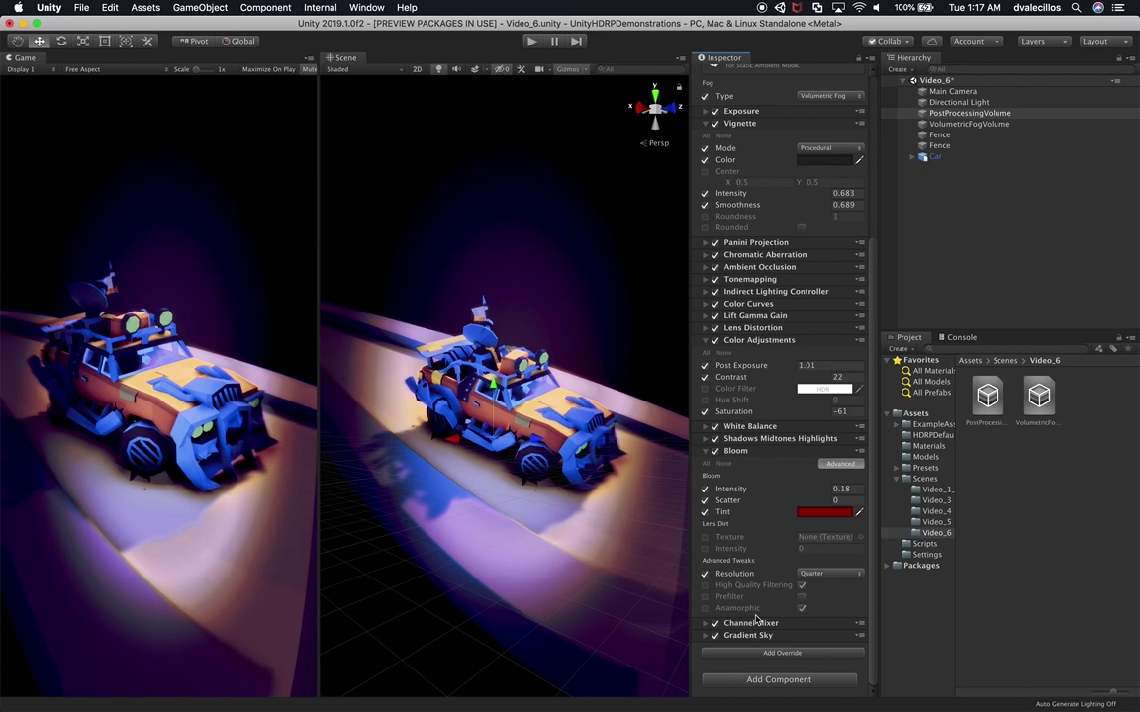
- Fine-tune the Bloom Intensity and collapse the Bloom, Vignette and Color Adjustments overrides
{"action": "left_click_drag", "start_coordinate": [740, 489], "coordinate": [734, 490]}
{"action": "left_click", "coordinate": [735, 451]}
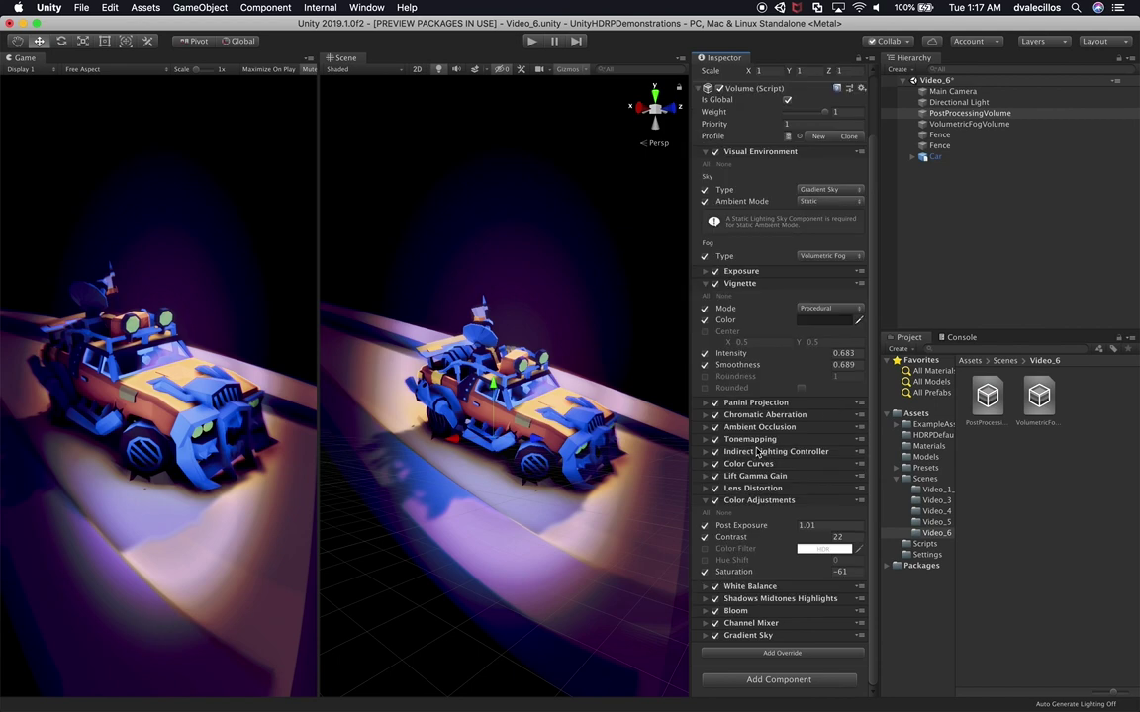
{"action": "left_click", "coordinate": [739, 283]}
{"action": "left_click", "coordinate": [760, 461]}
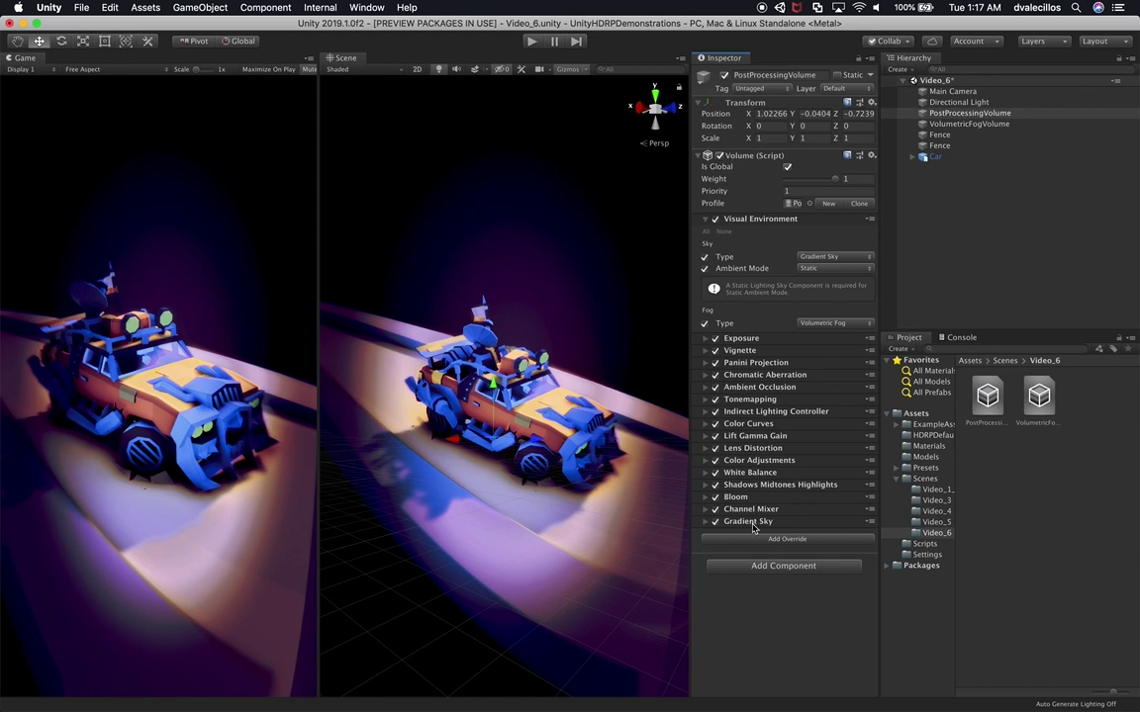
- Disable the Gradient Sky override on the PostProcessingVolume
{"action": "left_click", "coordinate": [715, 522]}
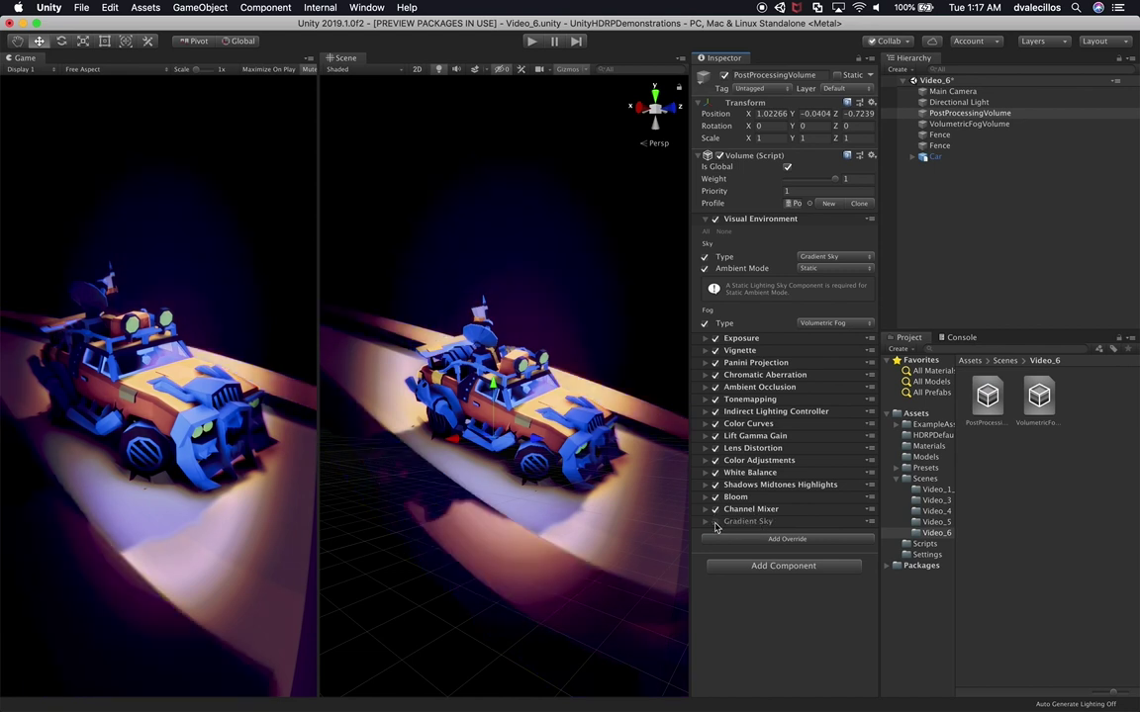
{"action": "left_click", "coordinate": [738, 524]}
{"action": "left_click", "coordinate": [738, 525]}
- Add an HDRI Sky override to the volume and set the Visual Environment's sky type to HDRI Sky
{"action": "left_click", "coordinate": [753, 541]}
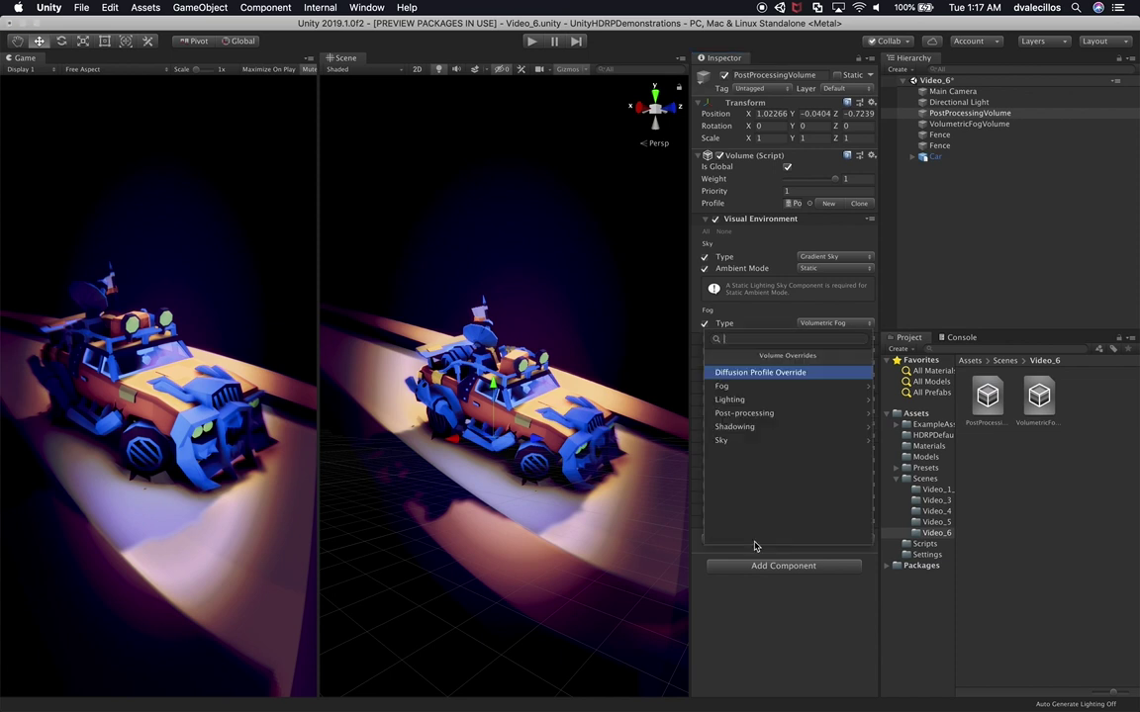
{"action": "left_click", "coordinate": [763, 440]}
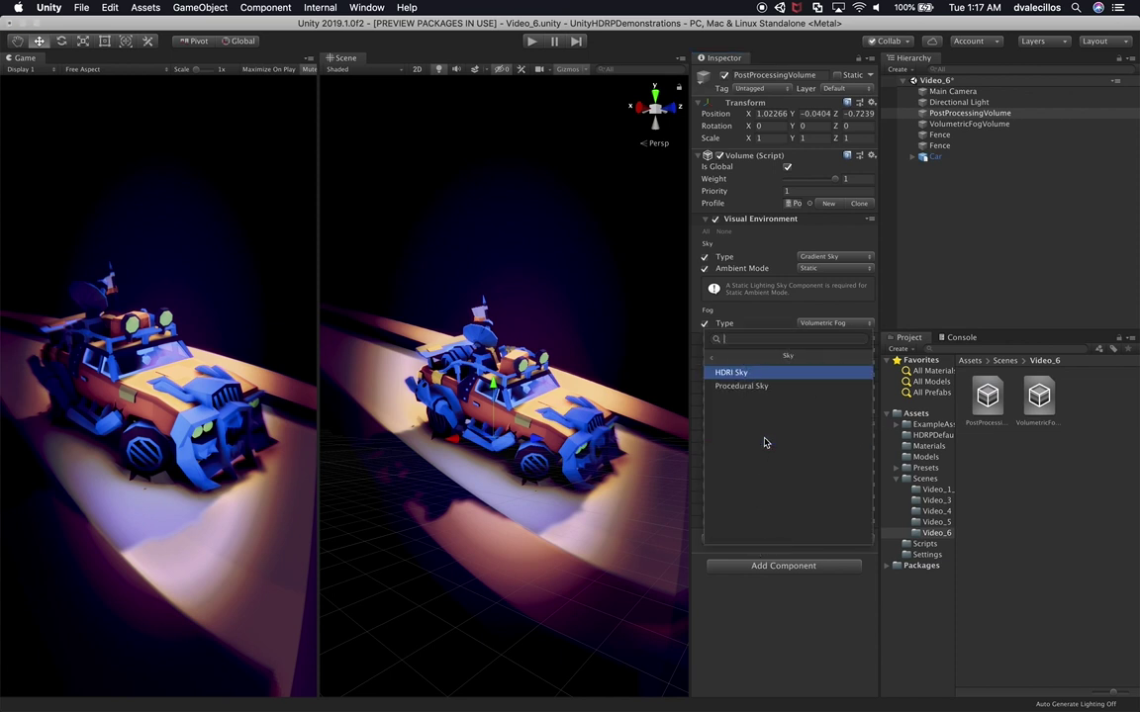
{"action": "left_click", "coordinate": [751, 374]}
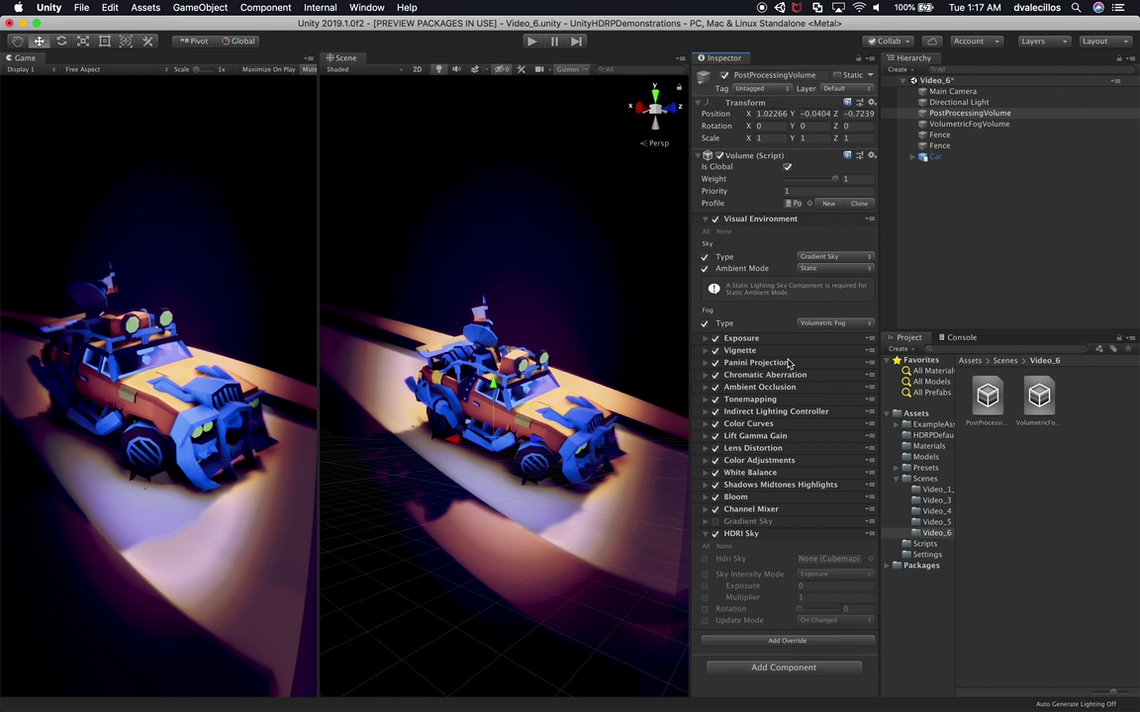
{"action": "left_click", "coordinate": [834, 256]}
{"action": "left_click", "coordinate": [821, 270]}
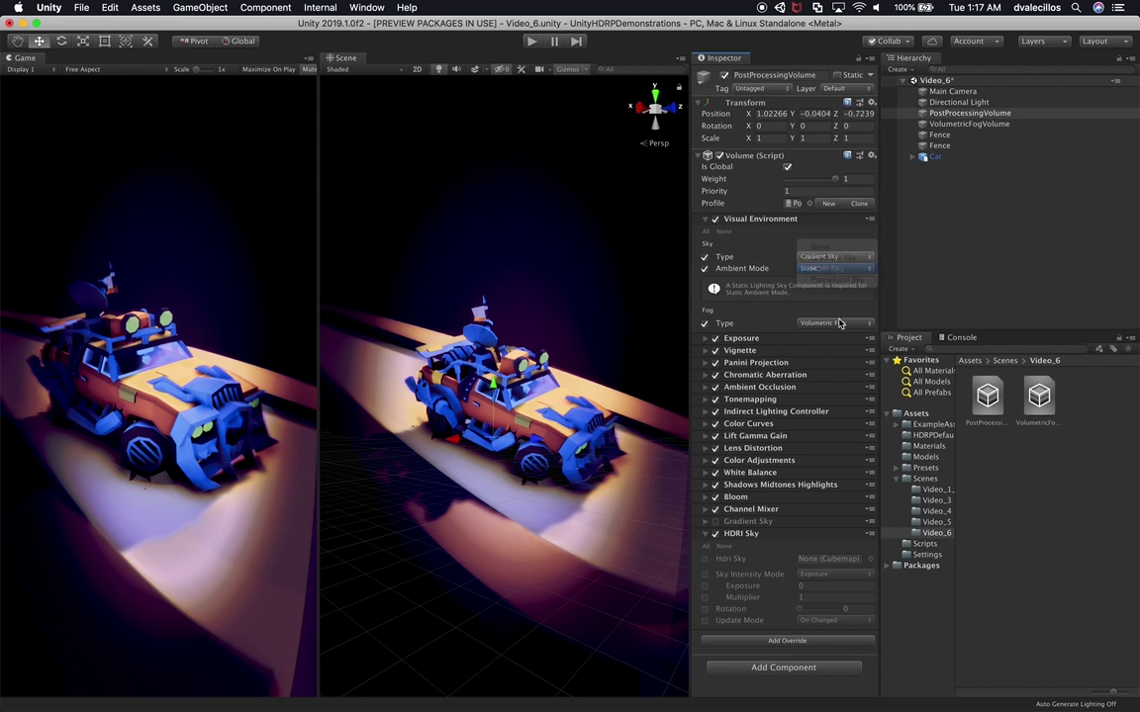
- Override the HDRI Sky's Sky Intensity Mode and set its Exposure to 4.65, Multiplier to 0.83 and Rotation to 14
{"action": "left_click", "coordinate": [704, 575]}
{"action": "left_click", "coordinate": [704, 585]}
{"action": "left_click_drag", "start_coordinate": [742, 586], "coordinate": [841, 600]}
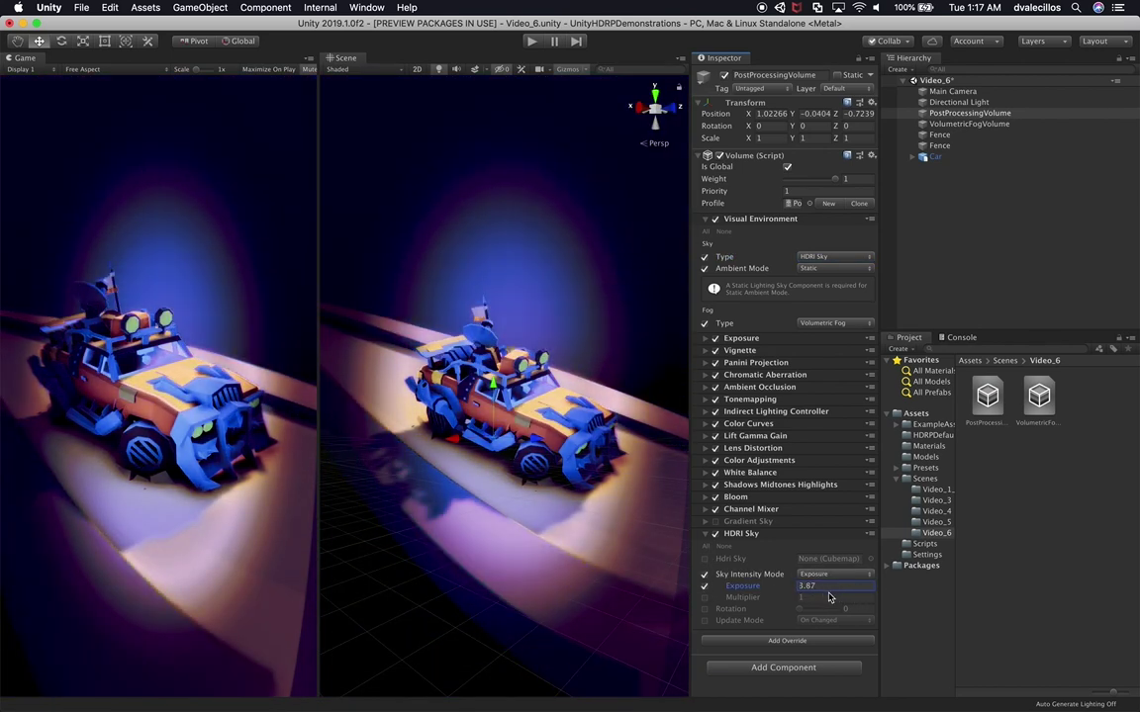
{"action": "left_click", "coordinate": [704, 598]}
{"action": "mouse_move", "coordinate": [744, 597]}
{"action": "left_mouse_down"}
{"action": "mouse_move", "coordinate": [717, 600]}
{"action": "mouse_move", "coordinate": [808, 605]}
{"action": "mouse_move", "coordinate": [757, 598]}
{"action": "left_mouse_up"}
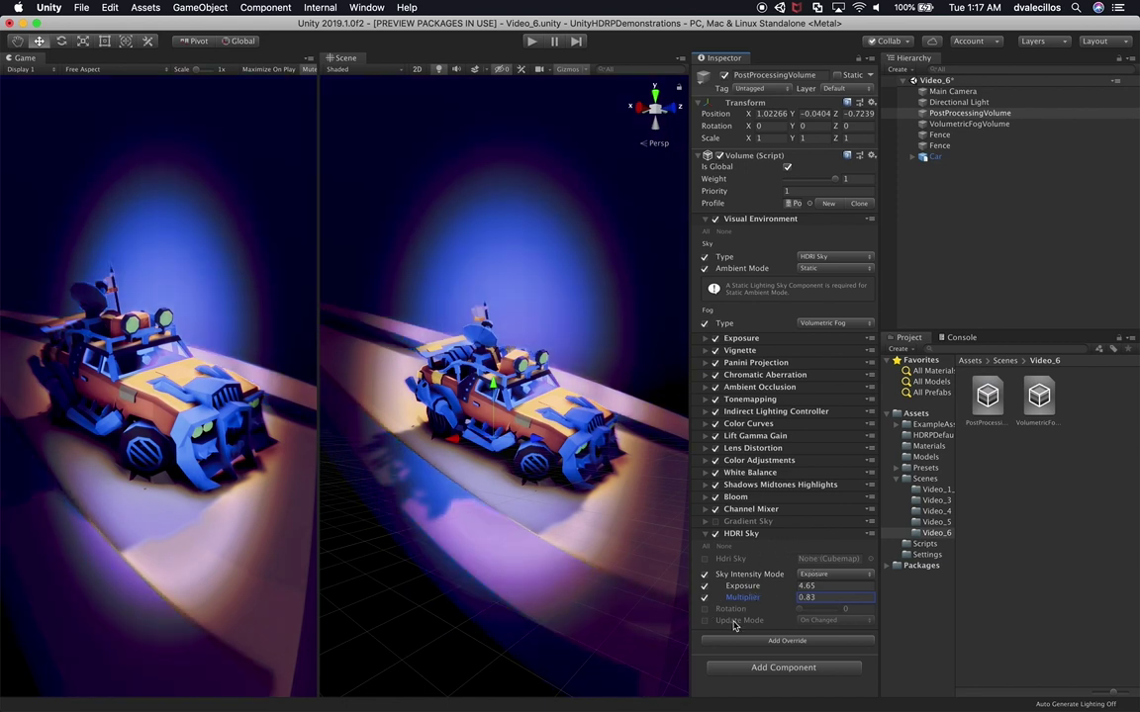
{"action": "left_click", "coordinate": [704, 609]}
{"action": "mouse_move", "coordinate": [799, 609]}
{"action": "left_mouse_down"}
{"action": "mouse_move", "coordinate": [811, 612]}
{"action": "mouse_move", "coordinate": [804, 622]}
{"action": "left_mouse_up"}
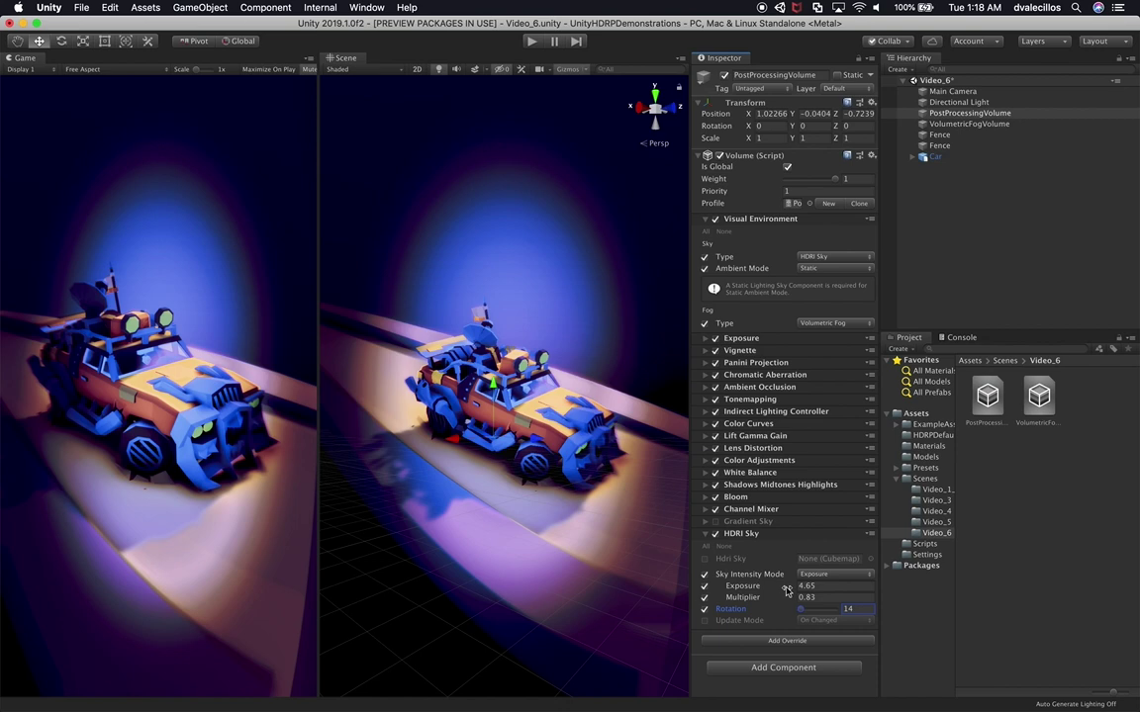
- Toggle the HDRI Sky override off and back on to compare its effect on the scene
{"action": "left_click", "coordinate": [715, 535]}
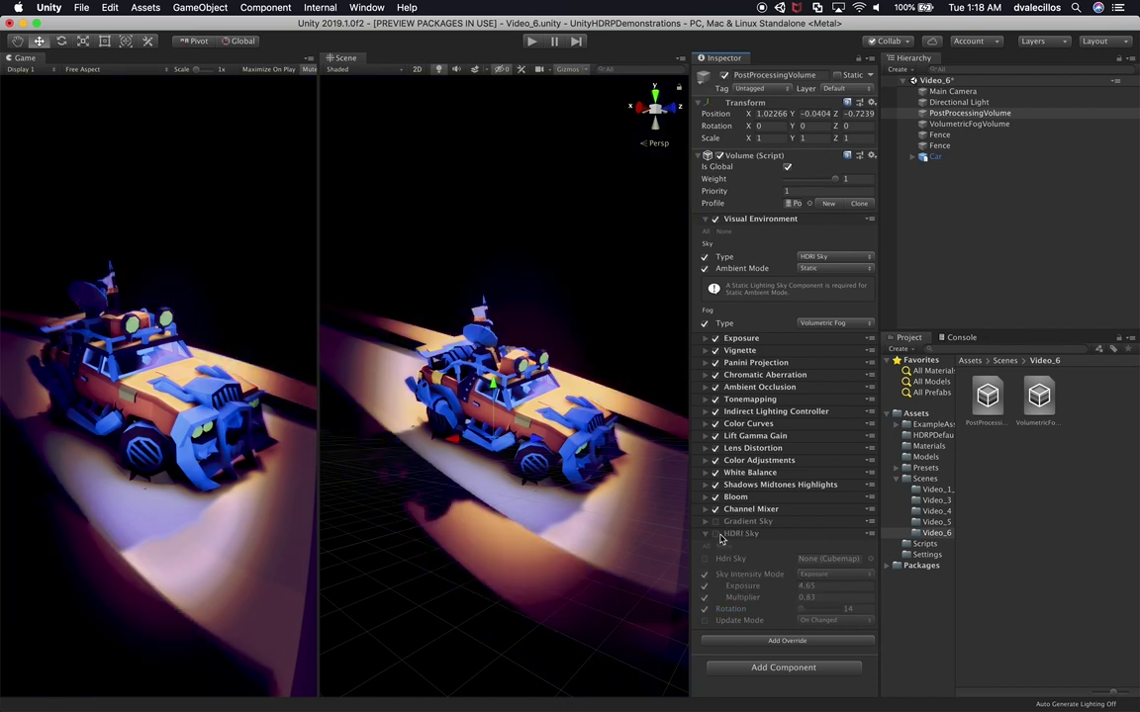
{"action": "left_click", "coordinate": [715, 534]}
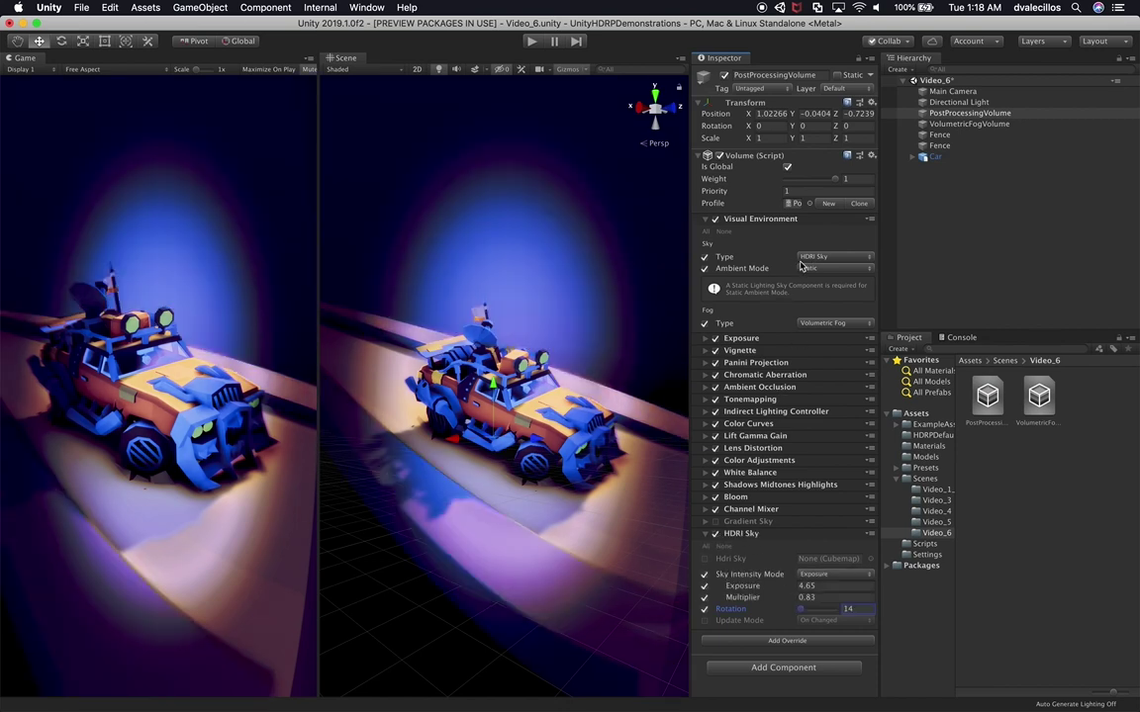
- Disable HDRI Sky, enable the Gradient Sky override again and set the Visual Environment's sky type to Gradient Sky
{"action": "left_click", "coordinate": [715, 534]}
{"action": "left_click", "coordinate": [715, 522]}
{"action": "left_click", "coordinate": [828, 258]}
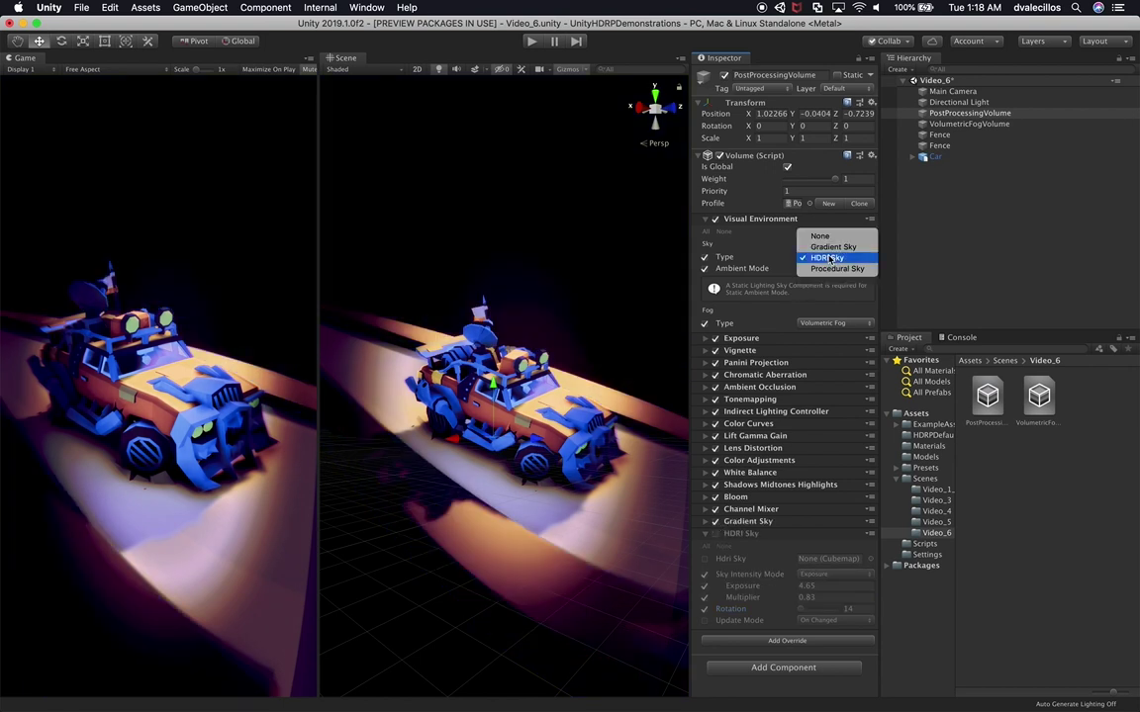
{"action": "left_click", "coordinate": [829, 246]}
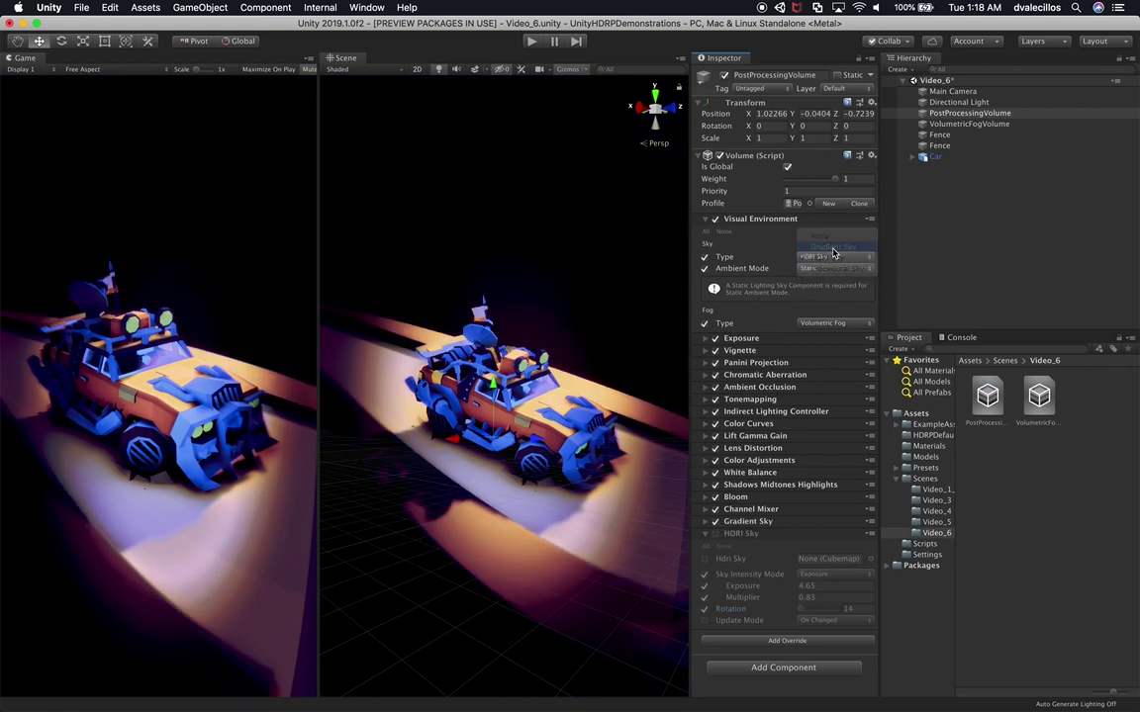
{"action": "left_click", "coordinate": [752, 534]}
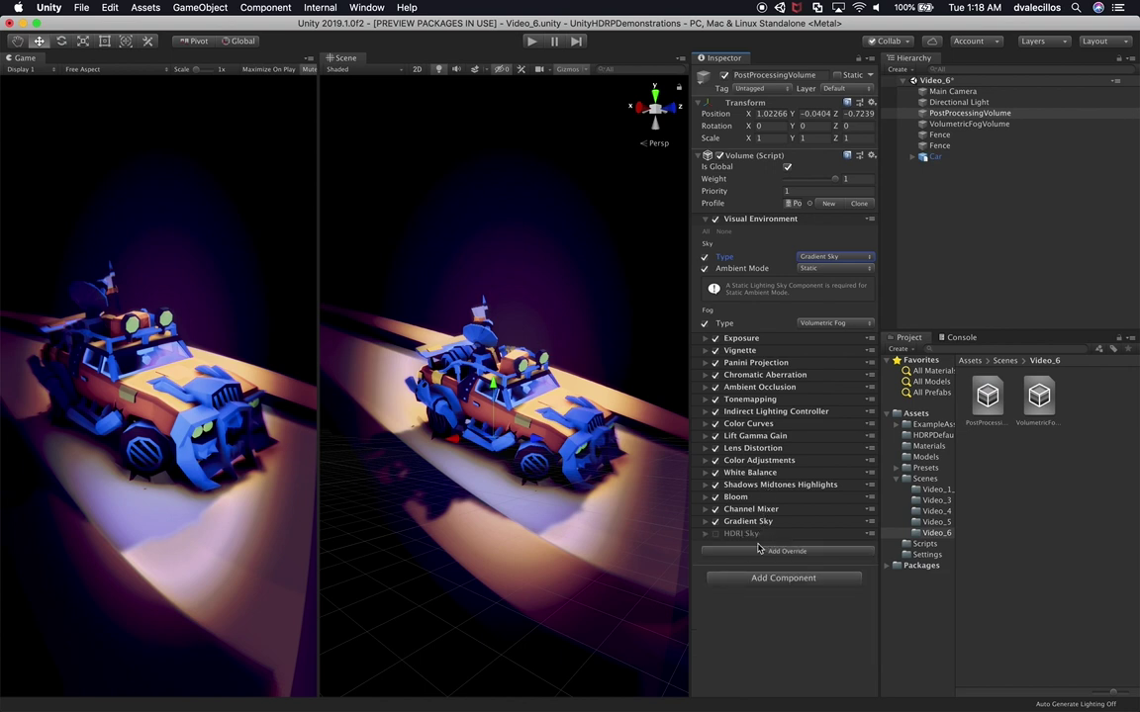
- Add a Film Grain post-processing override to the volume and set its Intensity to 1
{"action": "left_click", "coordinate": [759, 551]}
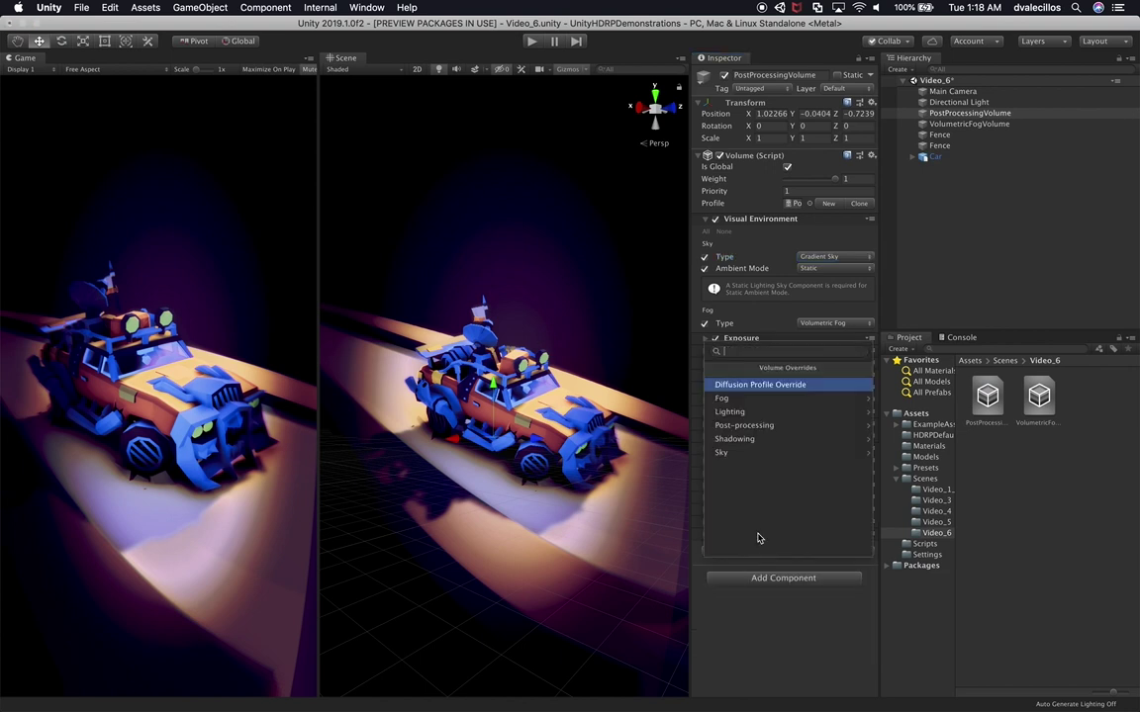
{"action": "left_click", "coordinate": [770, 425]}
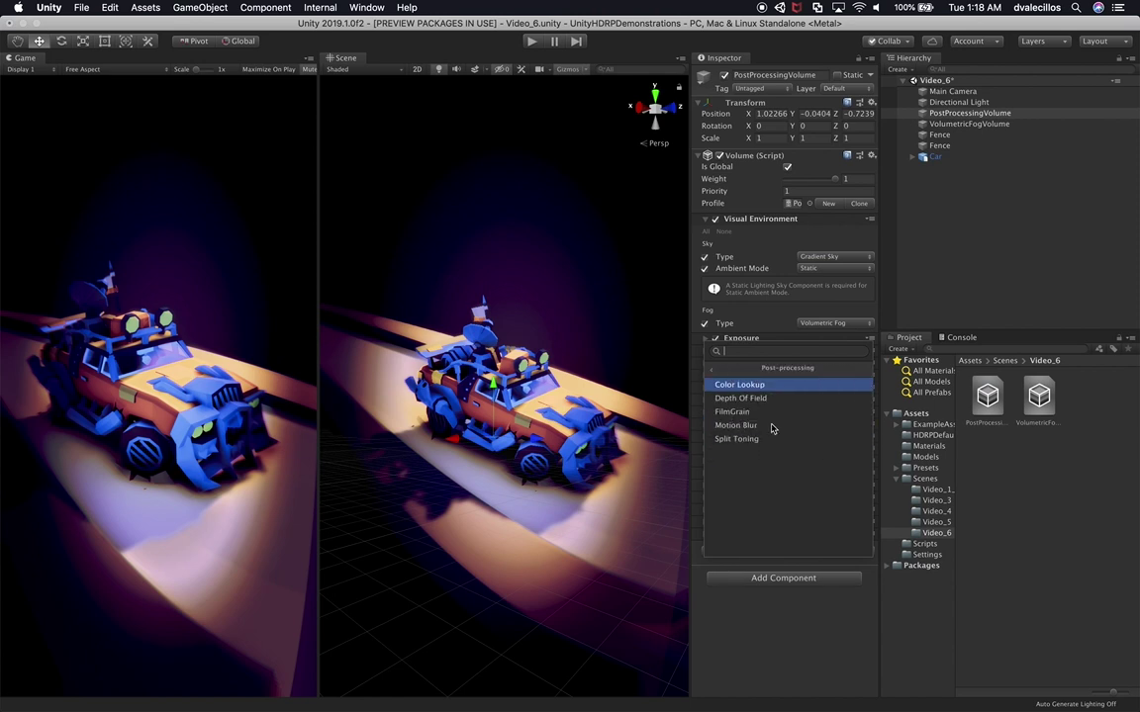
{"action": "left_click", "coordinate": [747, 411]}
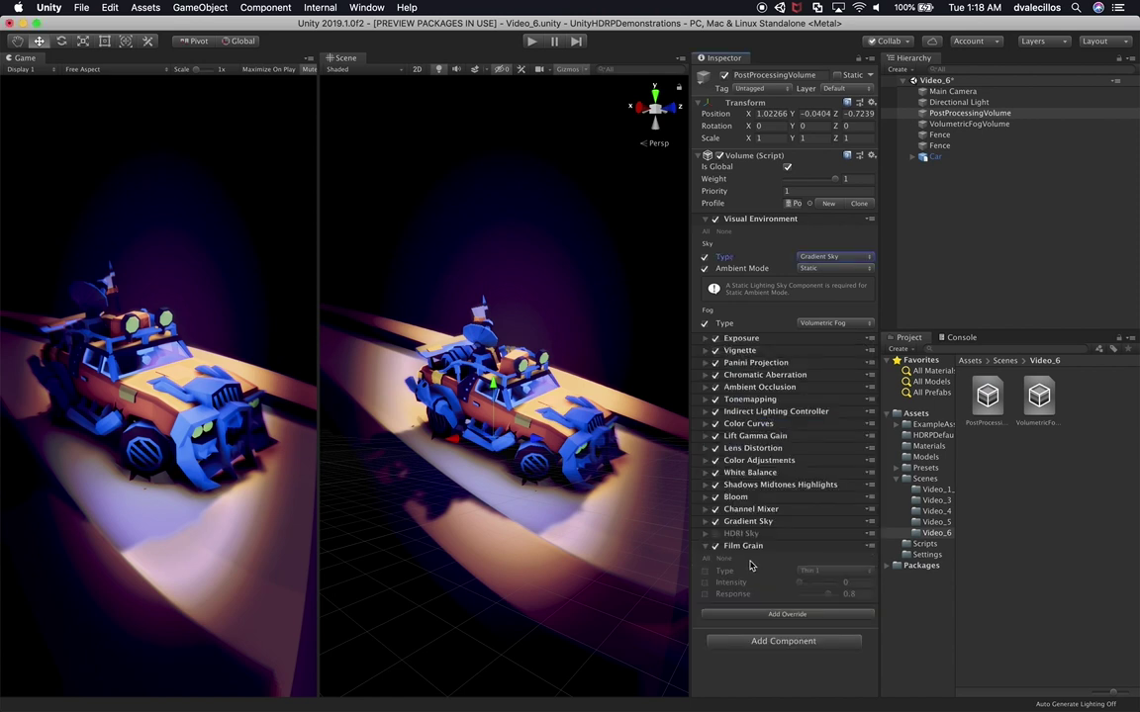
{"action": "left_click", "coordinate": [704, 583]}
{"action": "left_click", "coordinate": [836, 583]}
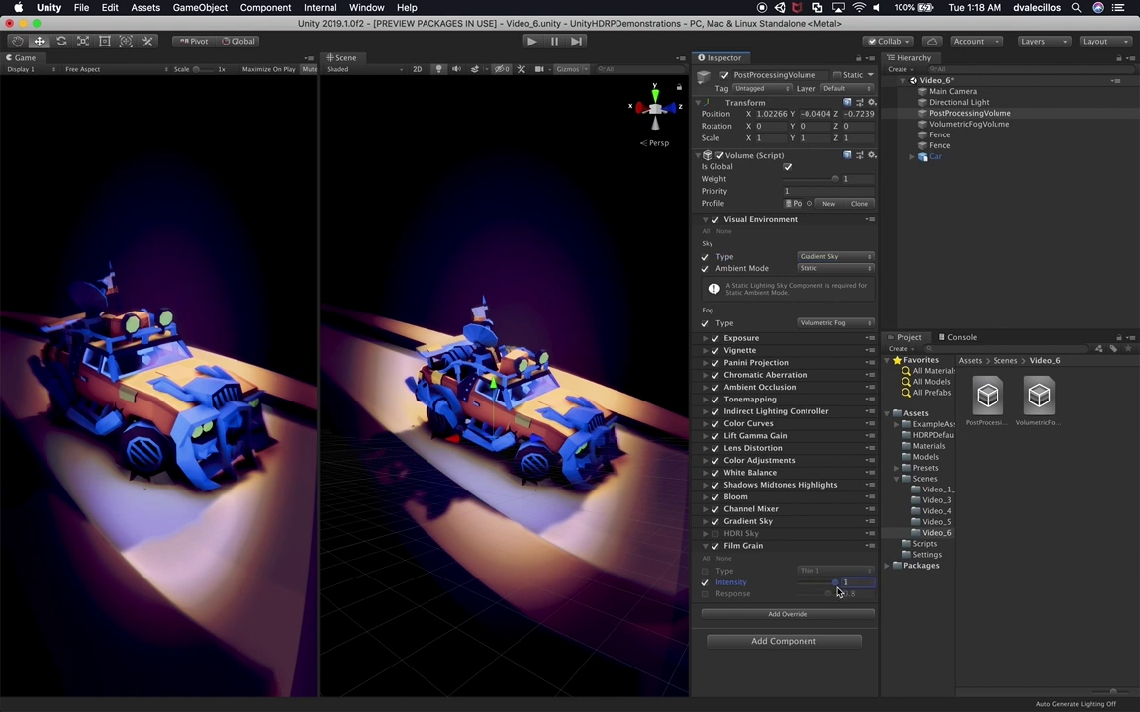
- Override the Film Grain Type, try Large 02, return it to Thin 1, and set Intensity to 0.28
{"action": "left_click", "coordinate": [704, 571]}
{"action": "left_click", "coordinate": [836, 571]}
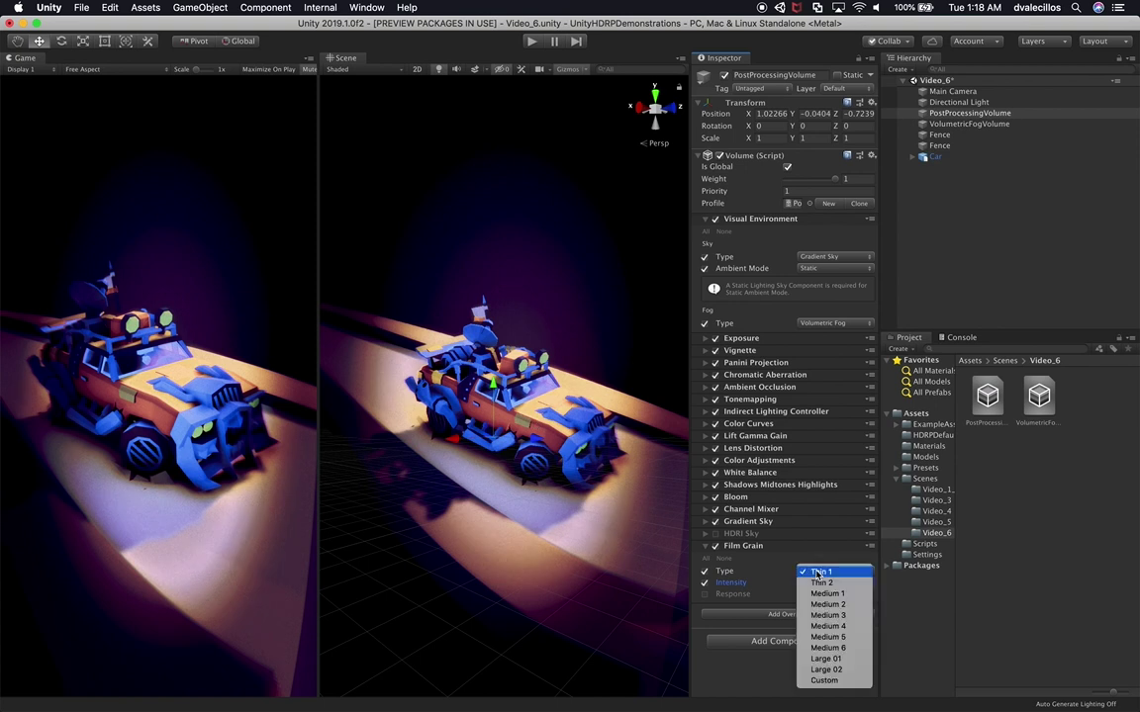
{"action": "left_click", "coordinate": [821, 671]}
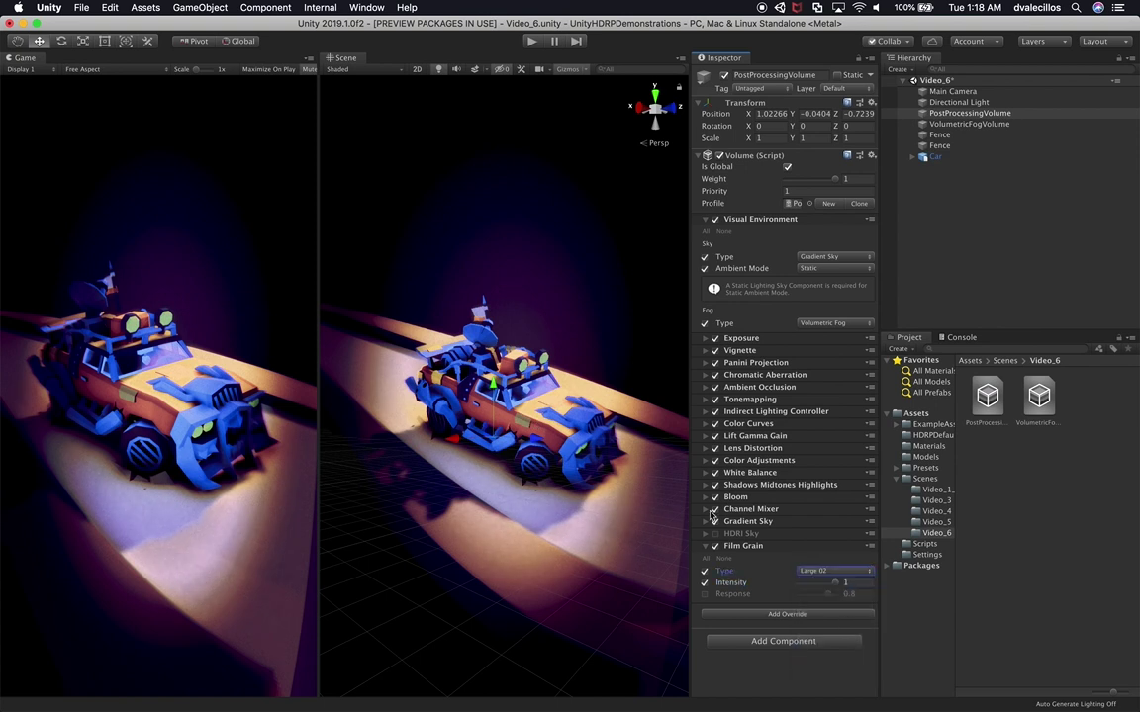
{"action": "left_click_drag", "start_coordinate": [832, 584], "coordinate": [865, 587]}
{"action": "left_click", "coordinate": [836, 571]}
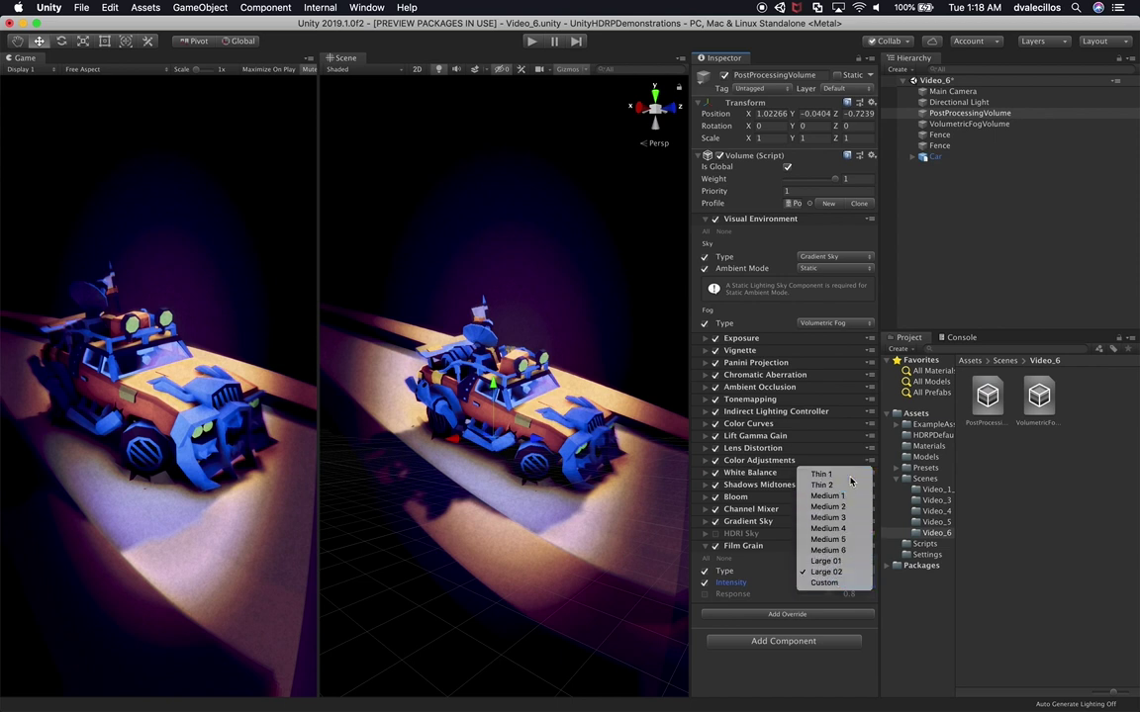
{"action": "left_click", "coordinate": [848, 474]}
{"action": "left_click", "coordinate": [836, 586]}
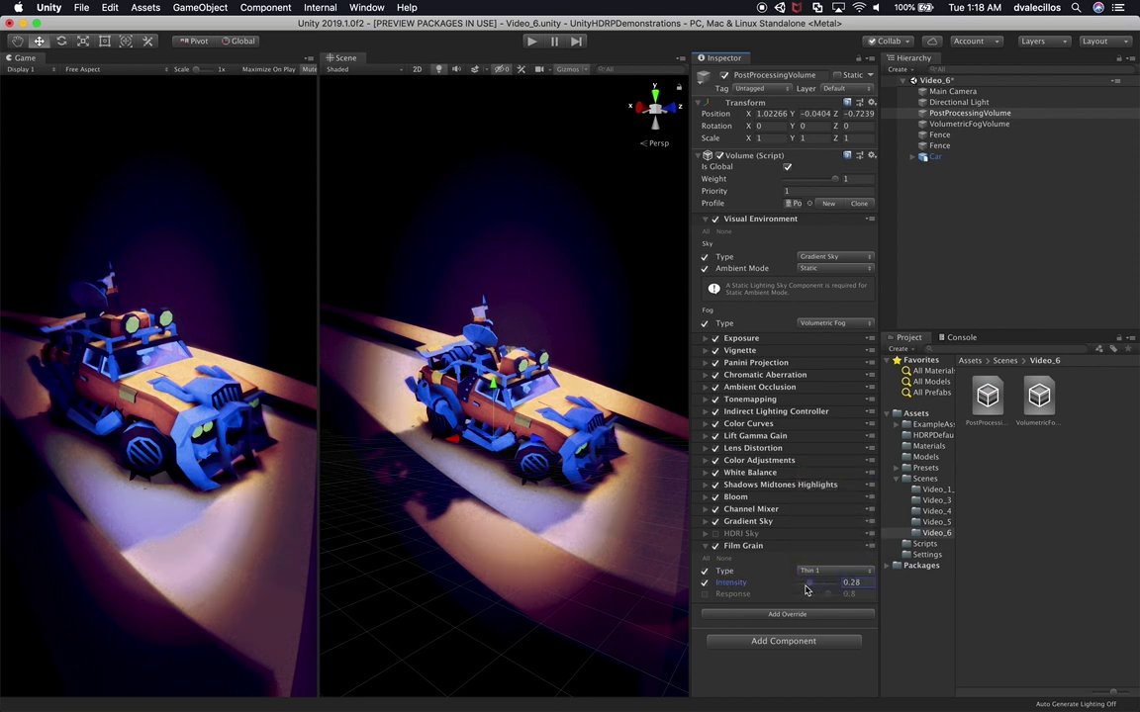
{"action": "left_click", "coordinate": [752, 546]}
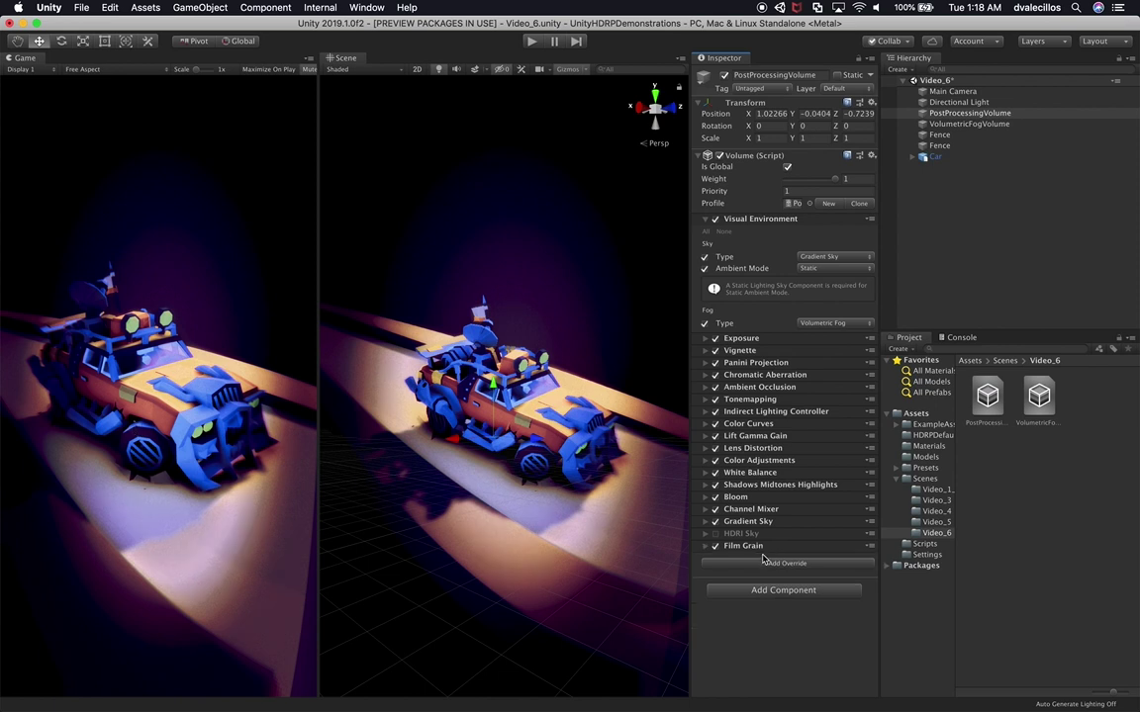
- Add a Motion Blur post-processing override to the volume and set its Intensity to 1.06
{"action": "left_click", "coordinate": [777, 563]}
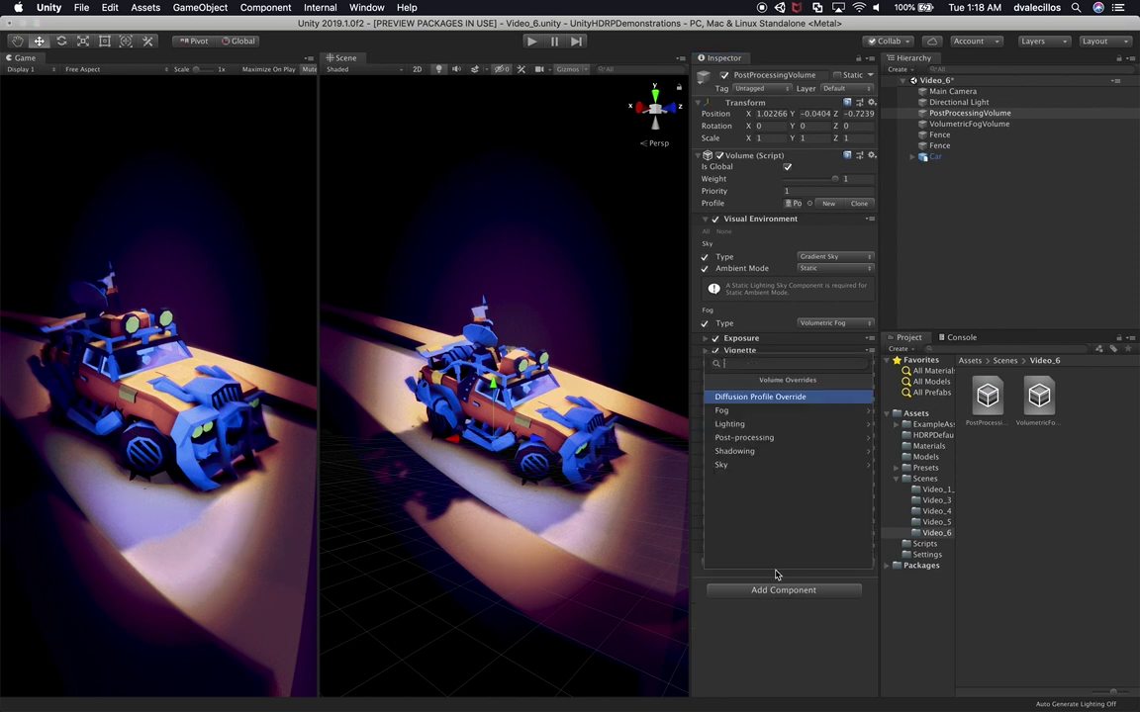
{"action": "left_click", "coordinate": [804, 437]}
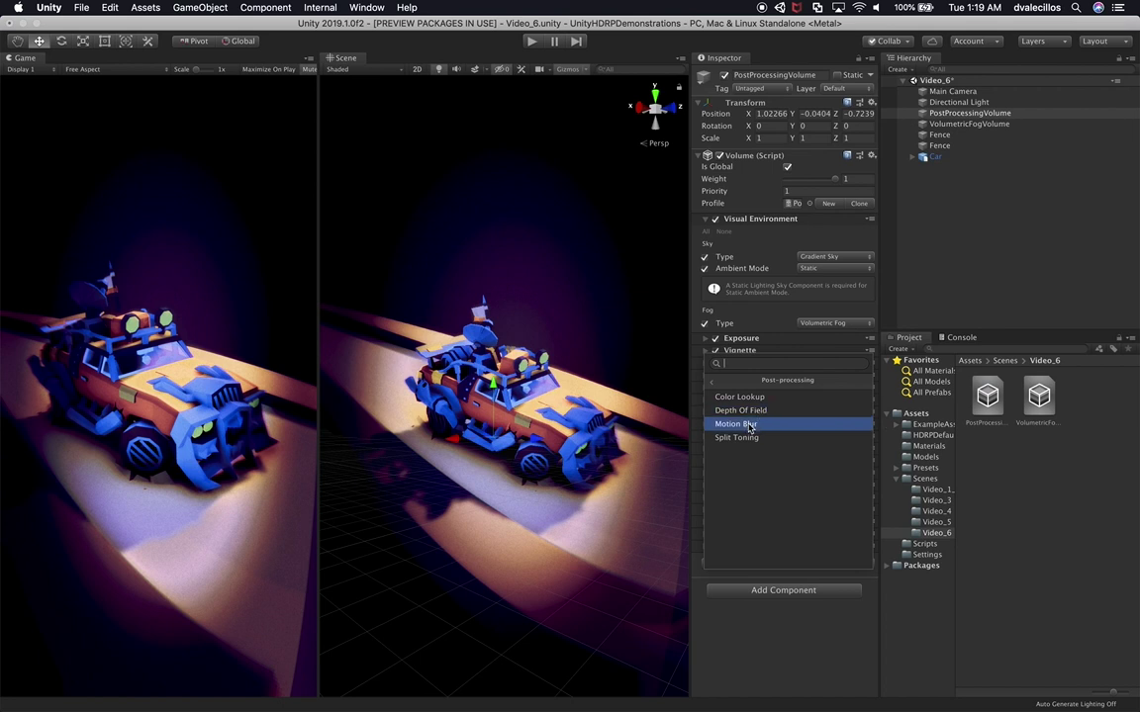
{"action": "left_click", "coordinate": [748, 425]}
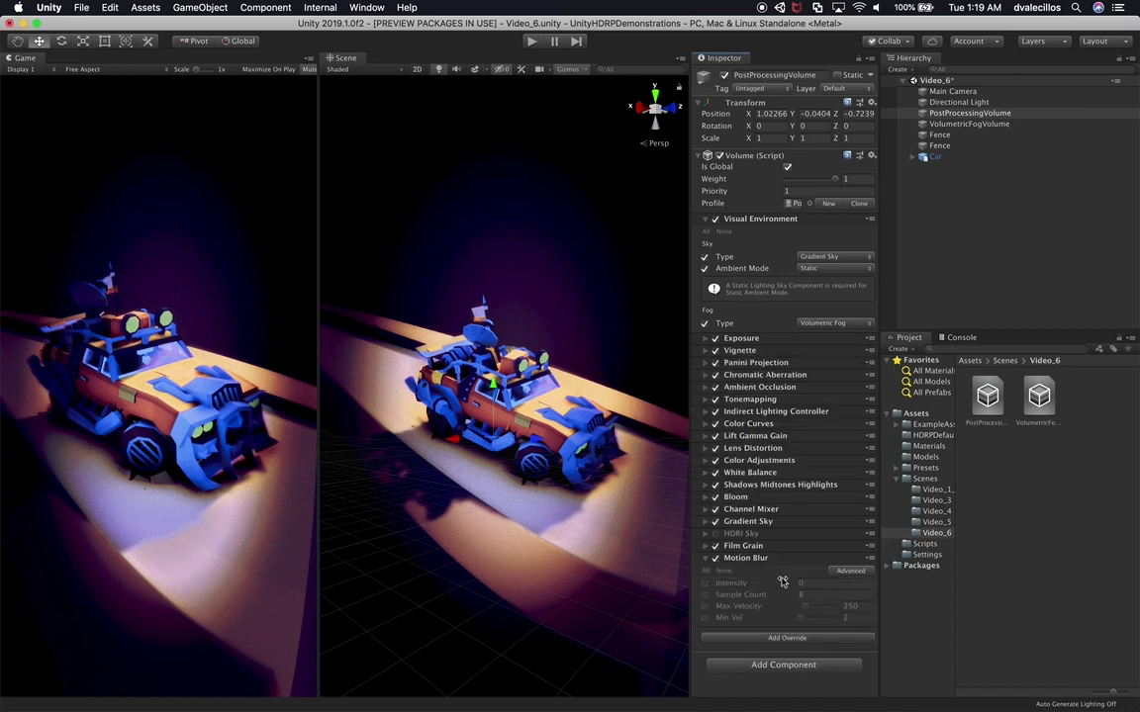
{"action": "left_click", "coordinate": [706, 583]}
{"action": "left_click_drag", "start_coordinate": [758, 585], "coordinate": [671, 526]}
- Move the volume and the car up and down in the scene to test Motion Blur, and undo the moves
{"action": "left_click_drag", "start_coordinate": [494, 369], "coordinate": [493, 365]}
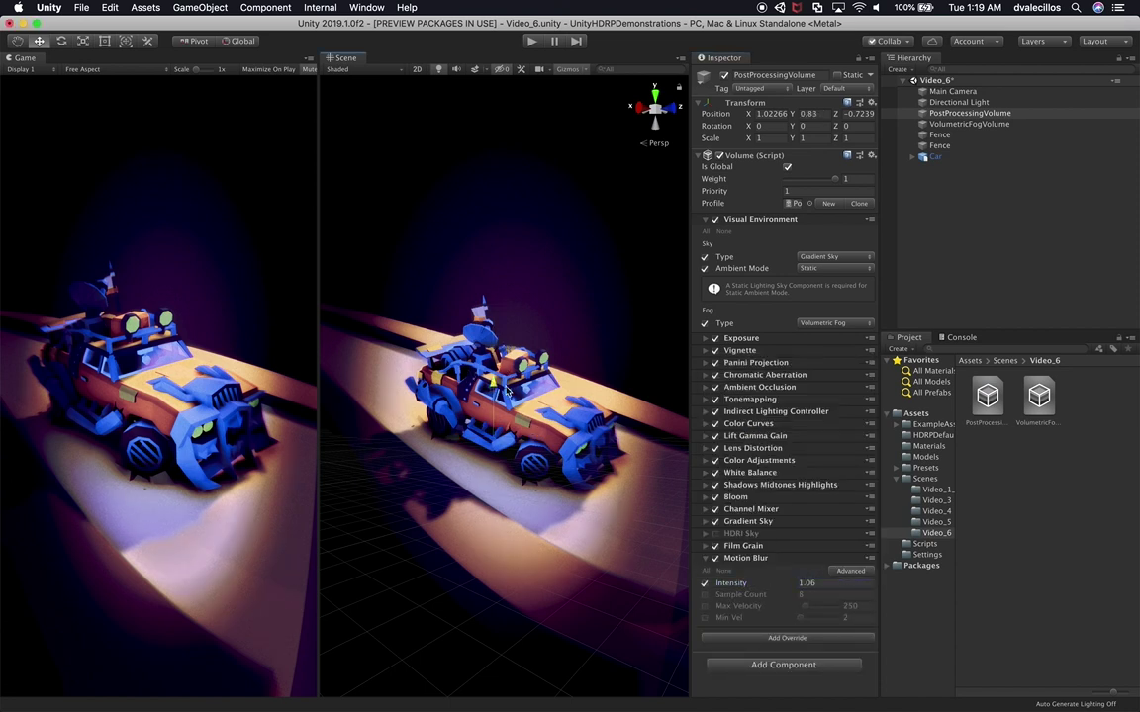
{"action": "left_click", "coordinate": [465, 305]}
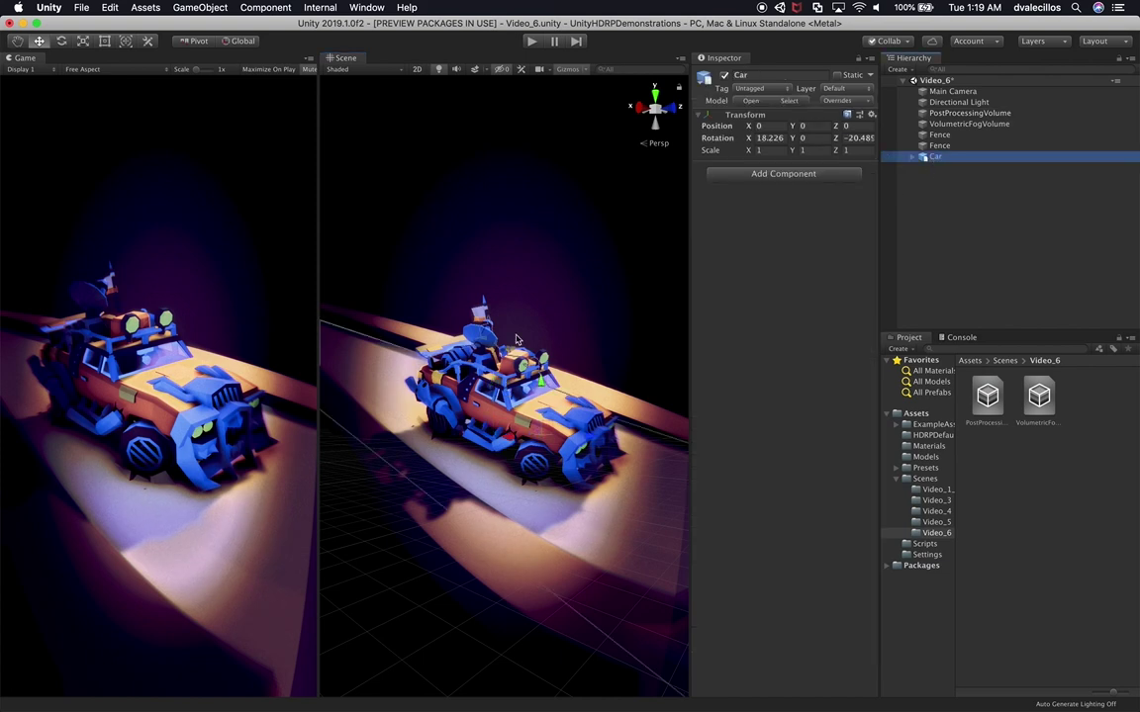
{"action": "left_click_drag", "start_coordinate": [549, 316], "coordinate": [527, 299]}
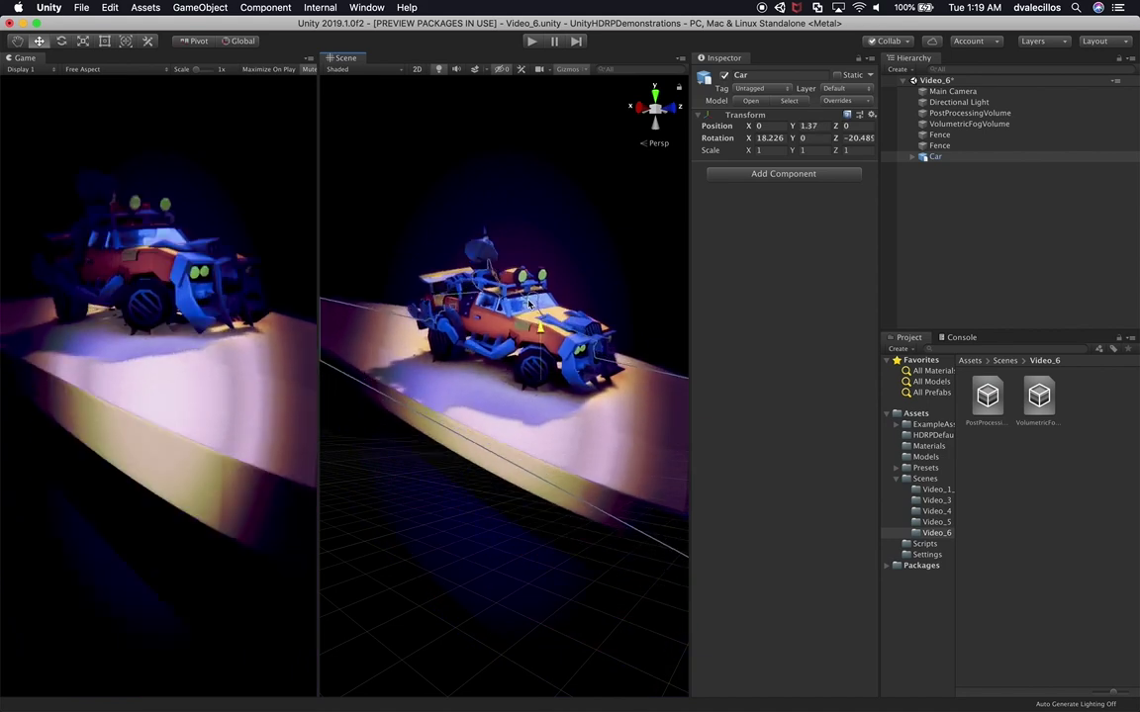
{"action": "key", "text": "super+z"}
- Turn off the Motion Blur Intensity setting and remove the Motion Blur override from PostProcessingVolume
{"action": "left_click", "coordinate": [950, 113]}
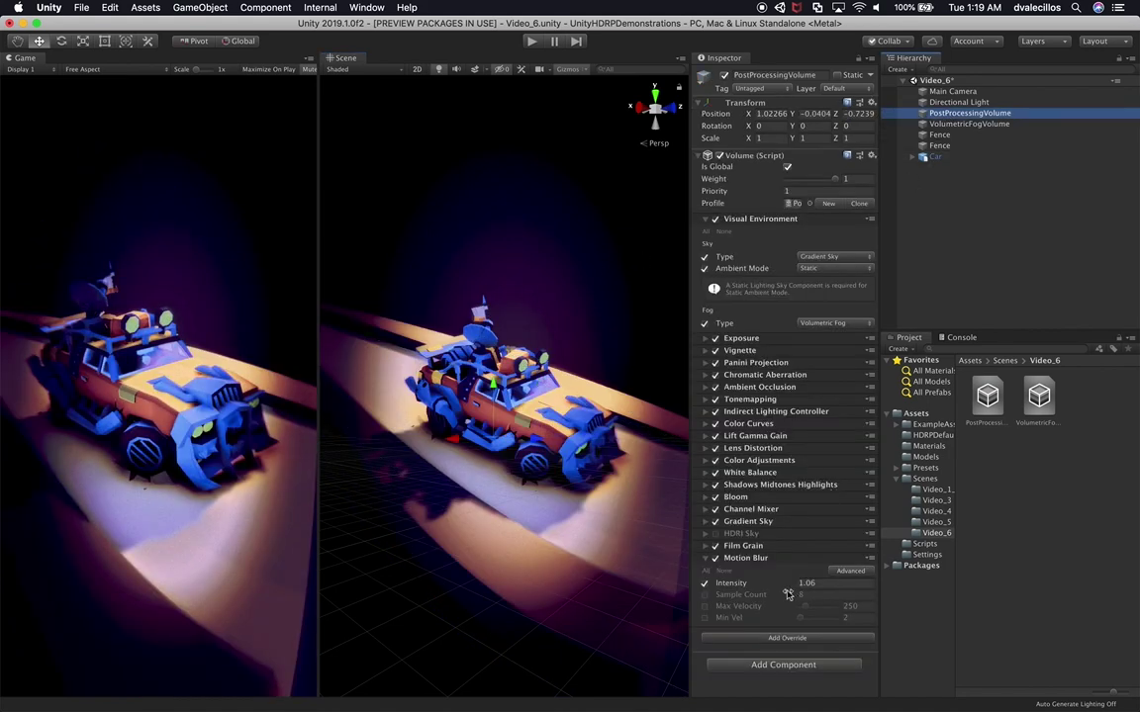
{"action": "left_click", "coordinate": [704, 584]}
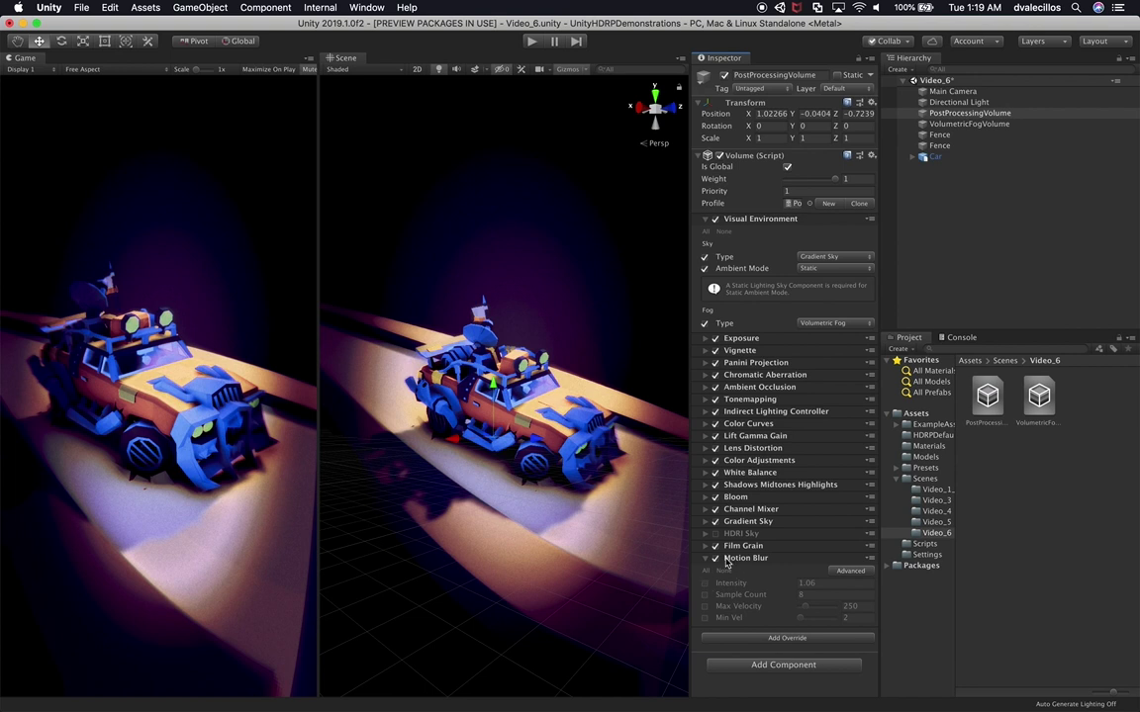
{"action": "left_click", "coordinate": [728, 559]}
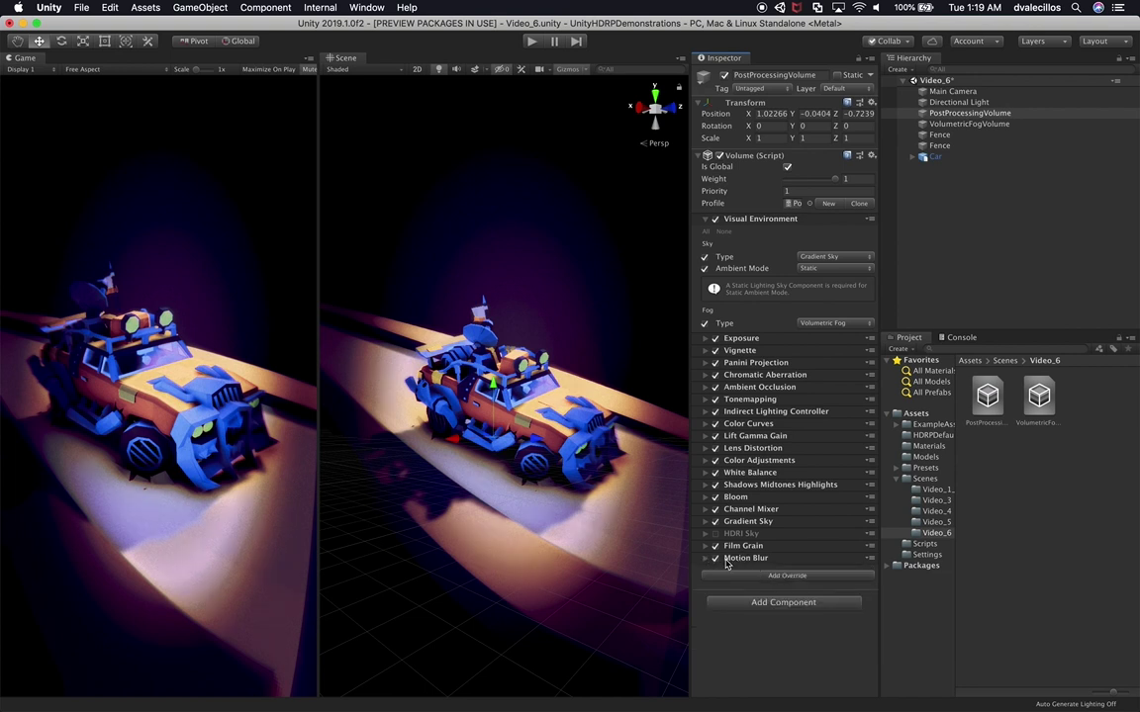
{"action": "right_click", "coordinate": [742, 559]}
{"action": "left_click", "coordinate": [869, 558]}
{"action": "left_click", "coordinate": [869, 558]}
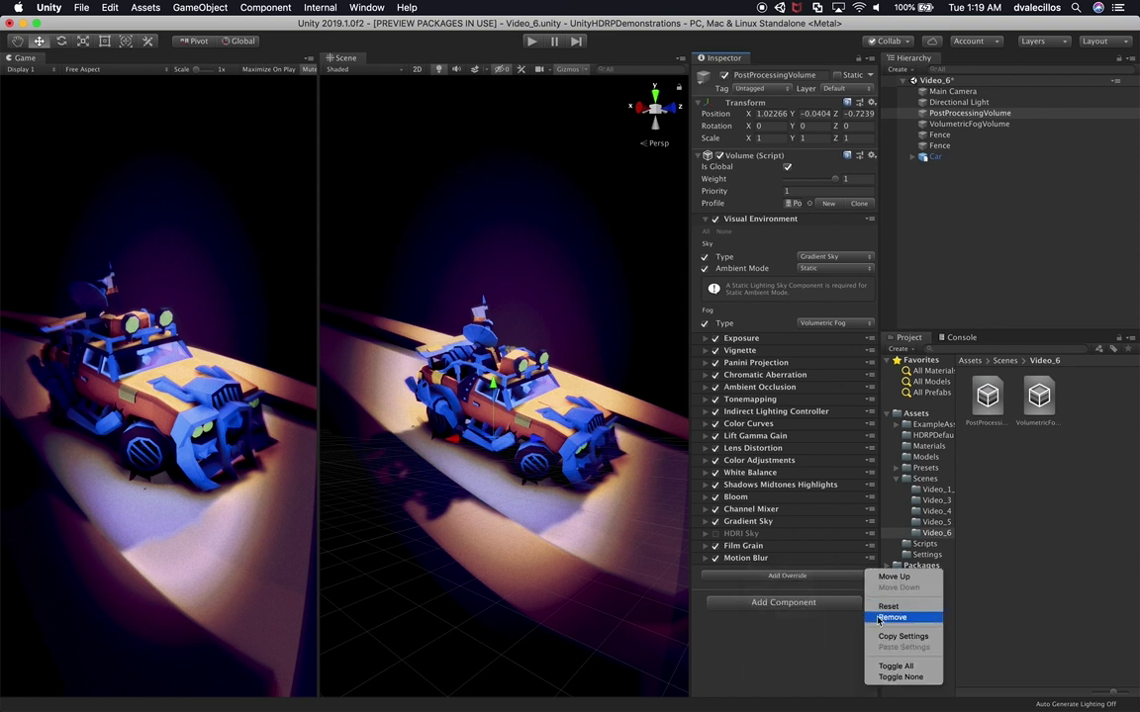
{"action": "left_click", "coordinate": [879, 618]}
- Add a Split Toning post-processing override and enable its Shadows, Highlights and Balance settings
{"action": "left_click", "coordinate": [787, 563]}
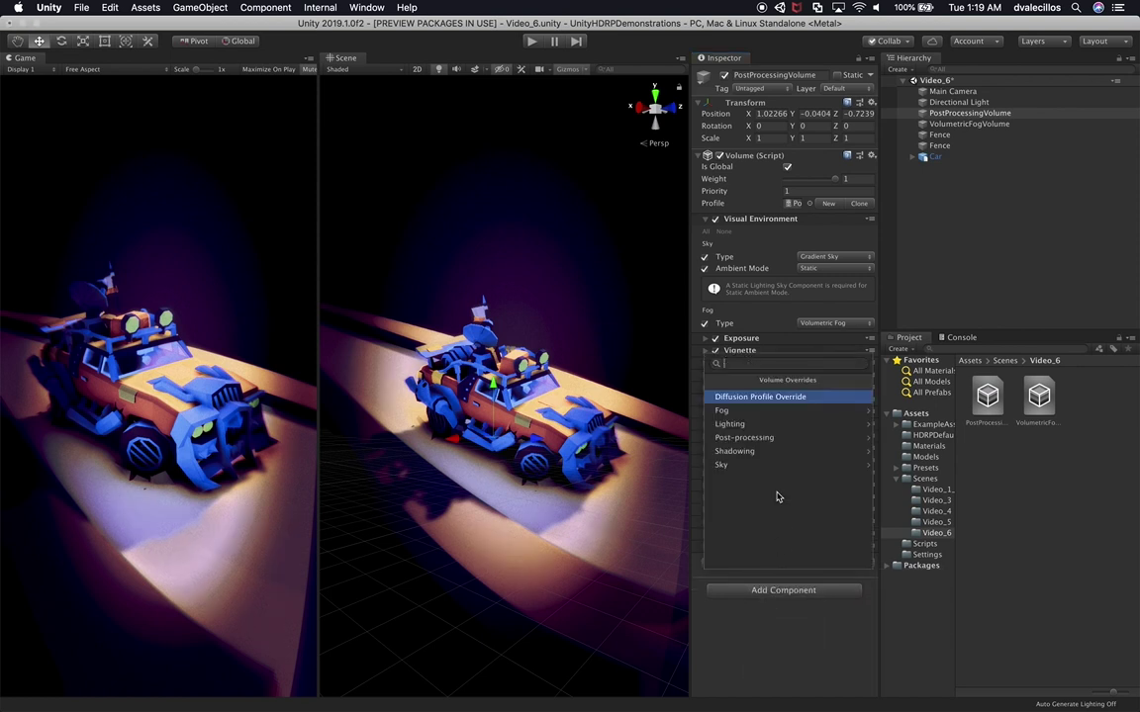
{"action": "left_click", "coordinate": [789, 439]}
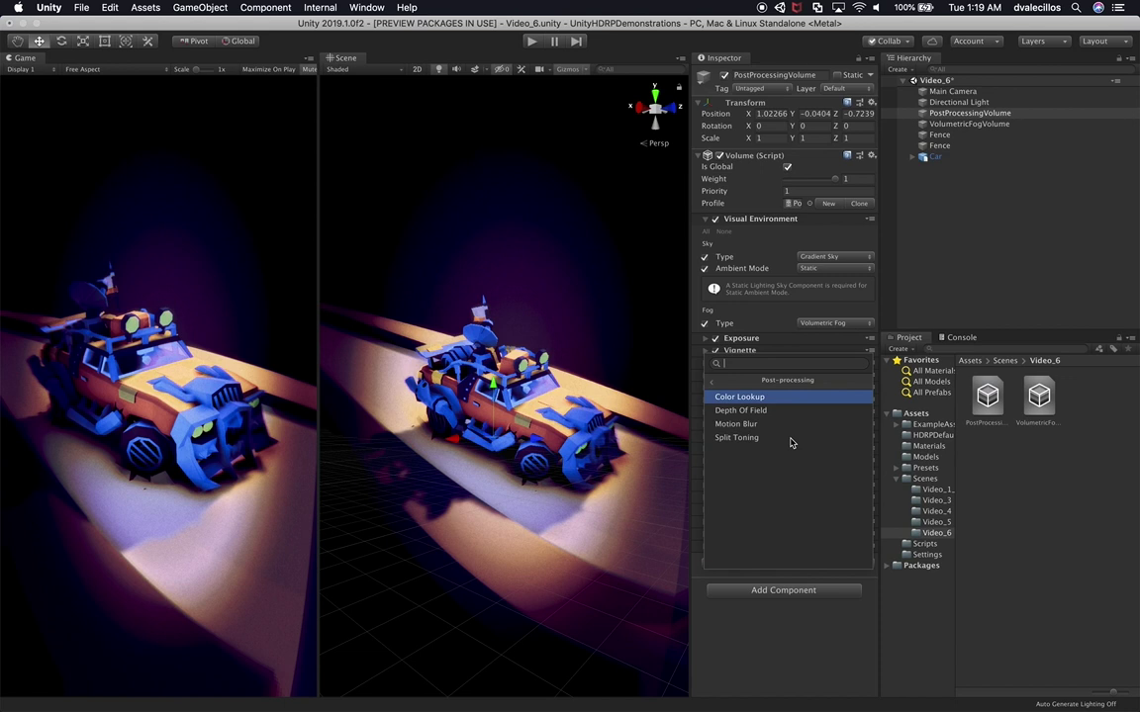
{"action": "left_click", "coordinate": [749, 443]}
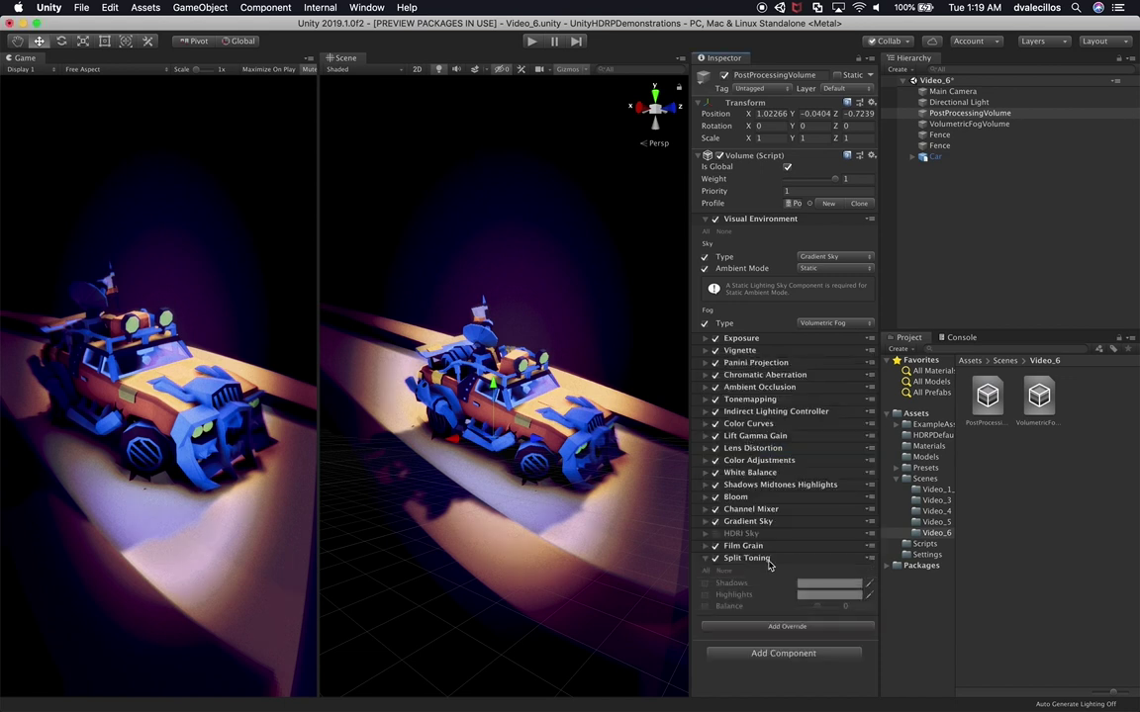
{"action": "left_click", "coordinate": [707, 584]}
{"action": "left_click", "coordinate": [704, 594]}
{"action": "left_click", "coordinate": [704, 607]}
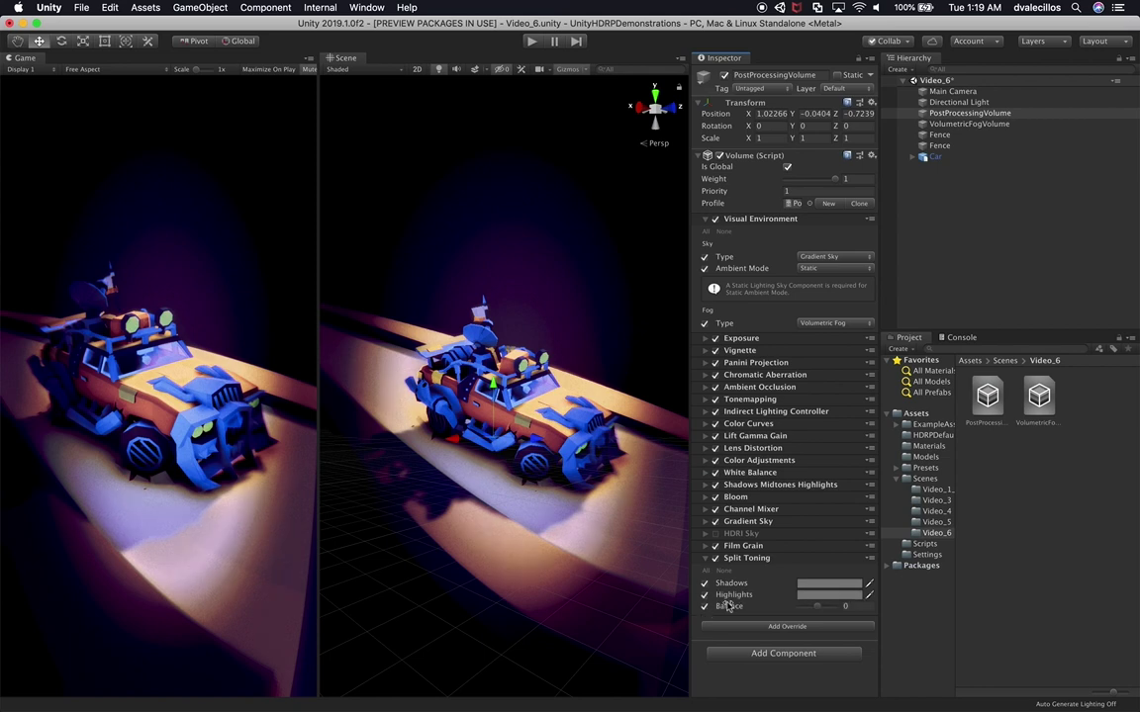
- Set the Split Toning Balance to -34 and its Shadows colour to blue (RGB 29, 123, 227)
{"action": "mouse_move", "coordinate": [817, 608]}
{"action": "left_mouse_down"}
{"action": "mouse_move", "coordinate": [838, 610]}
{"action": "mouse_move", "coordinate": [809, 608]}
{"action": "left_mouse_up"}
{"action": "left_click", "coordinate": [819, 586]}
{"action": "left_click_drag", "start_coordinate": [941, 388], "coordinate": [858, 428]}
{"action": "left_click", "coordinate": [941, 341]}
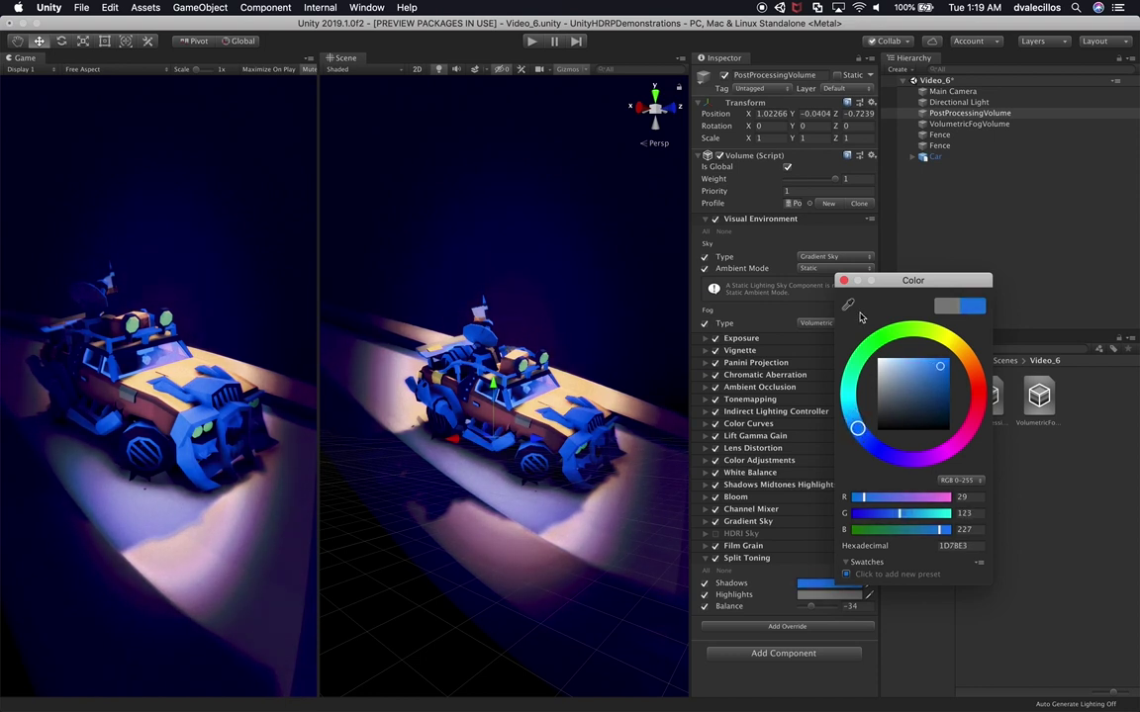
{"action": "left_click", "coordinate": [843, 281]}
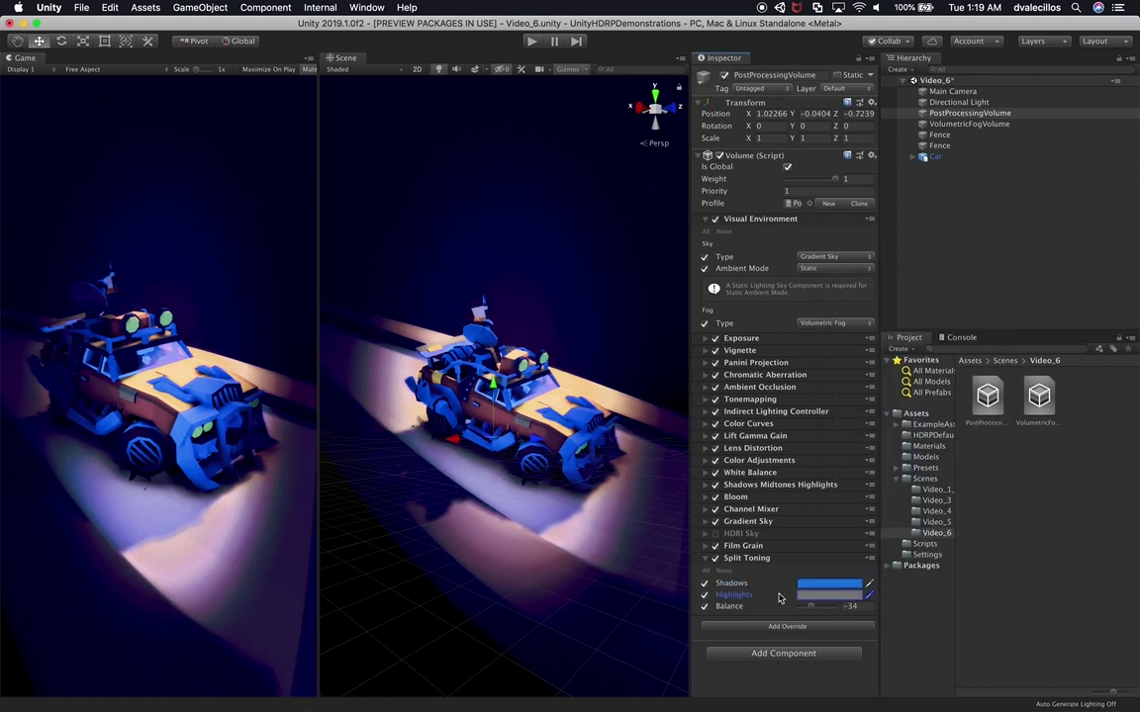
- Set the Split Toning Highlights colour to bright red and its Balance to -15
{"action": "left_click", "coordinate": [829, 595]}
{"action": "left_click_drag", "start_coordinate": [943, 373], "coordinate": [950, 358]}
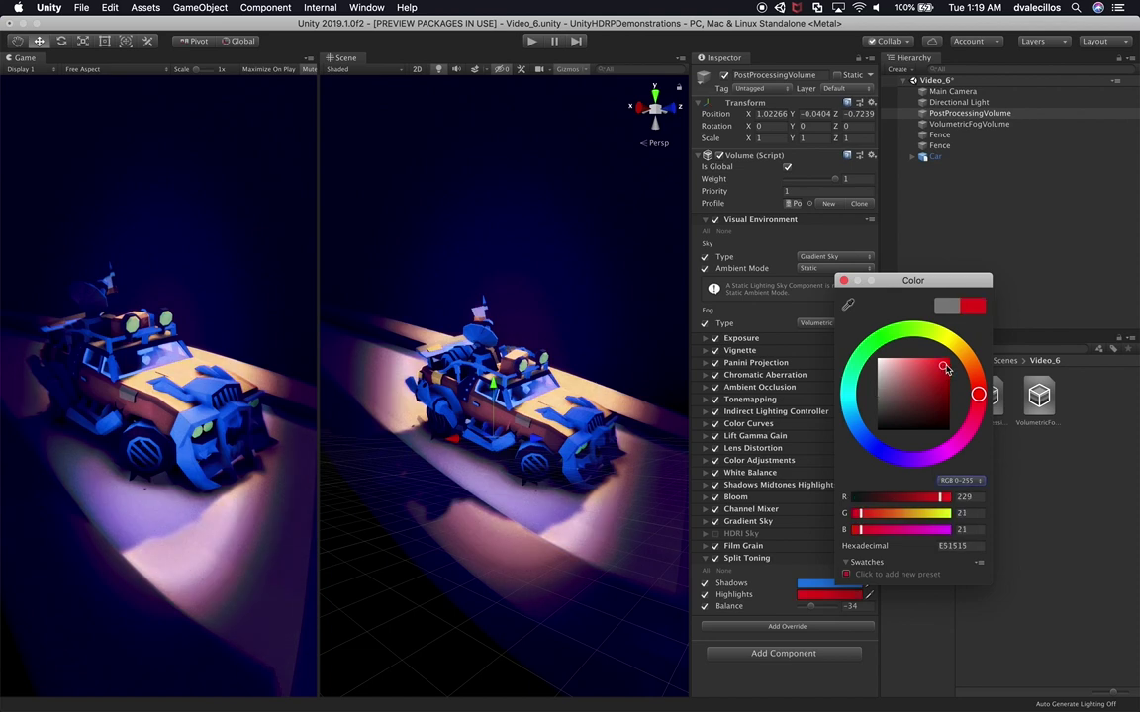
{"action": "left_click", "coordinate": [844, 281]}
{"action": "left_click_drag", "start_coordinate": [729, 605], "coordinate": [812, 610]}
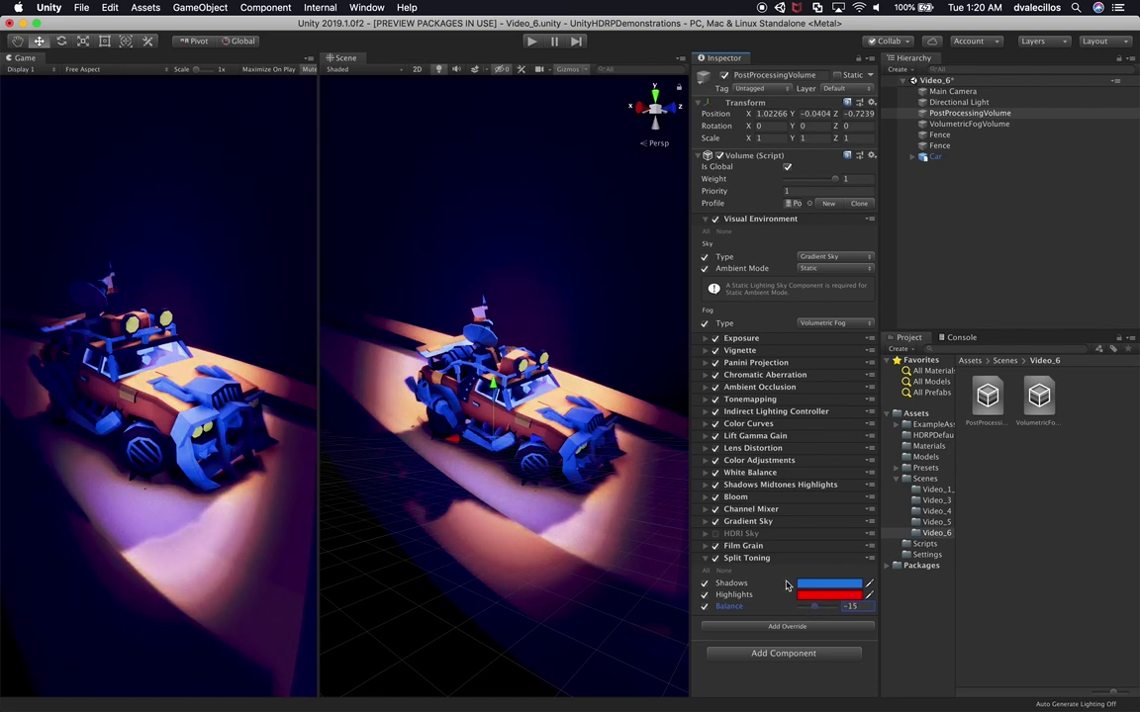
- Try other Sun Highlight Disk and Max Smoothness values on the Directional Light, such as a disk value of 32.2, and undo them
{"action": "scroll", "coordinate": [575, 386], "scroll_direction": "down", "scroll_amount": 4}
{"action": "scroll", "coordinate": [575, 386], "scroll_direction": "up", "scroll_amount": 6}
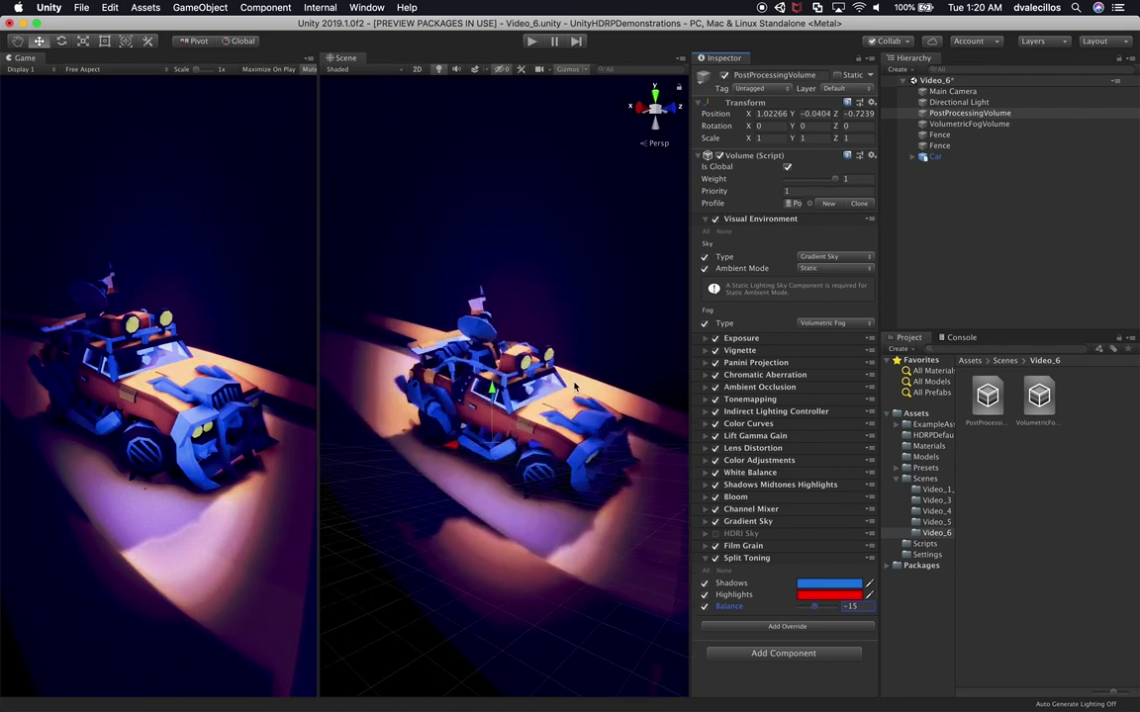
{"action": "left_click_drag", "start_coordinate": [575, 387], "coordinate": [593, 327], "text": "alt"}
{"action": "left_click", "coordinate": [957, 102]}
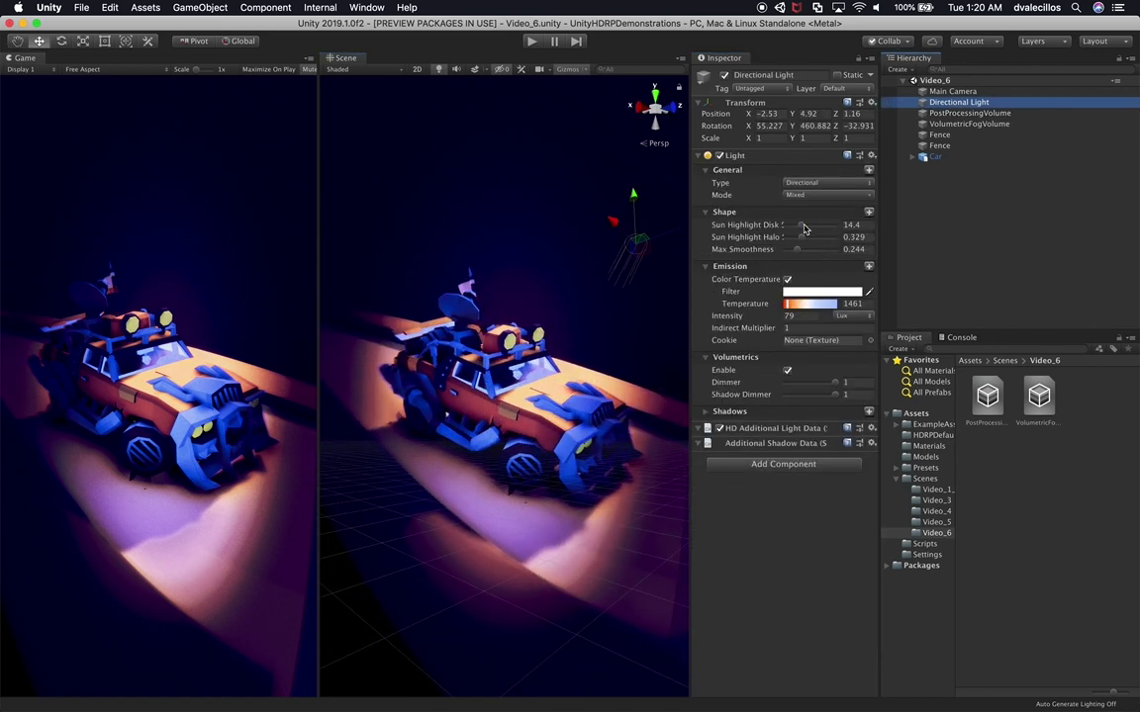
{"action": "left_click_drag", "start_coordinate": [803, 227], "coordinate": [816, 227]}
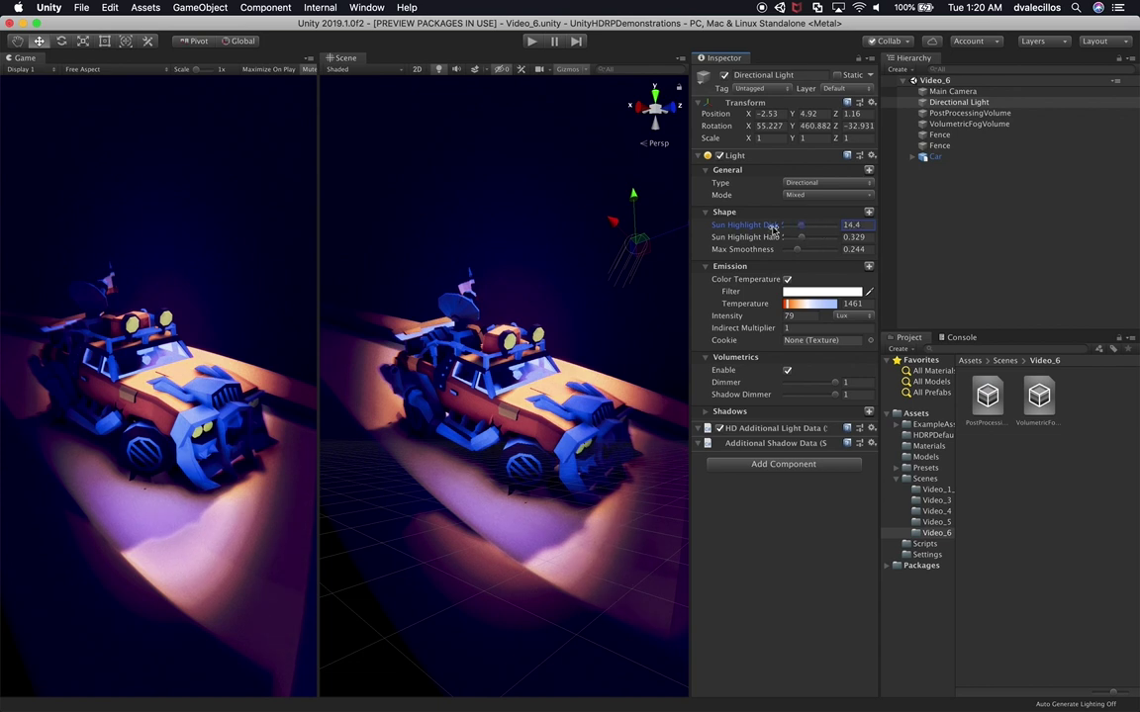
{"action": "left_click_drag", "start_coordinate": [808, 230], "coordinate": [837, 229]}
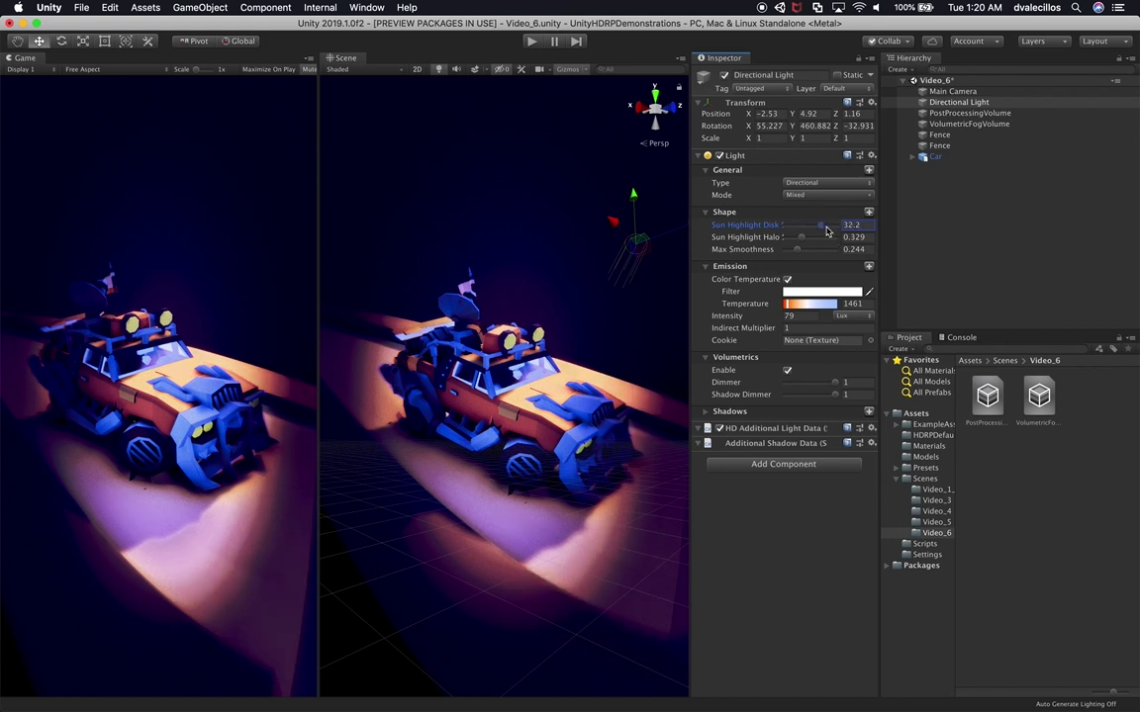
{"action": "left_click_drag", "start_coordinate": [811, 238], "coordinate": [786, 251]}
{"action": "key", "text": "super+z"}
{"action": "key", "text": "super+z"}
{"action": "key", "text": "super+z"}
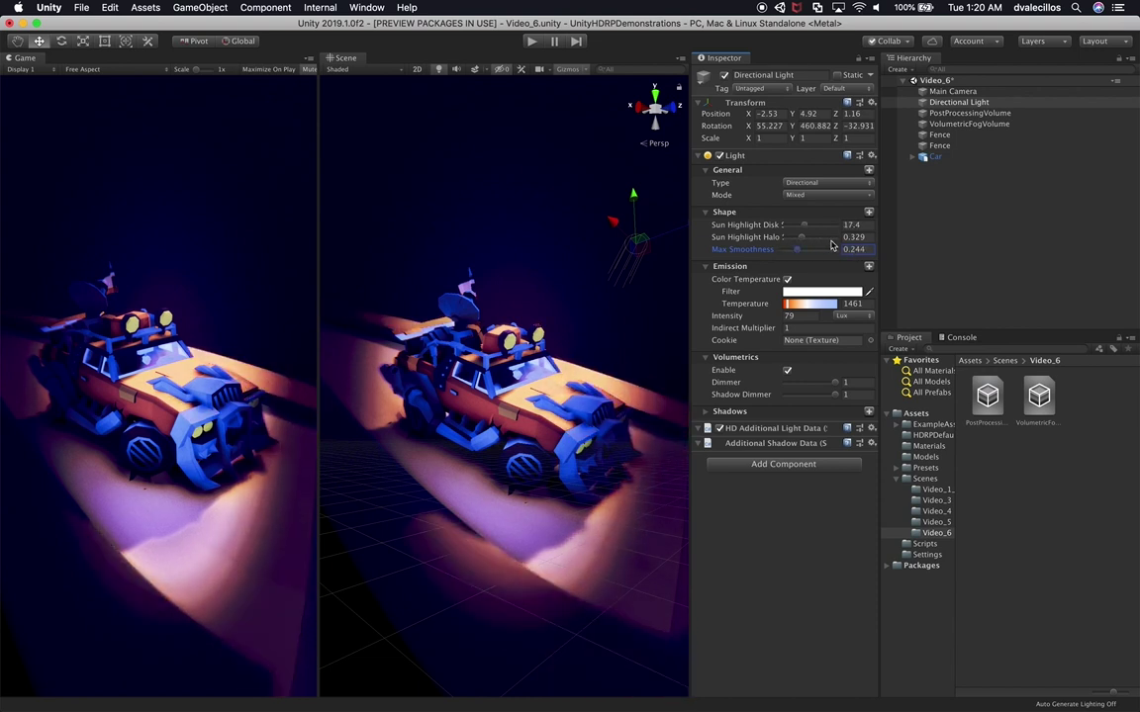
{"action": "key", "text": "super+z"}
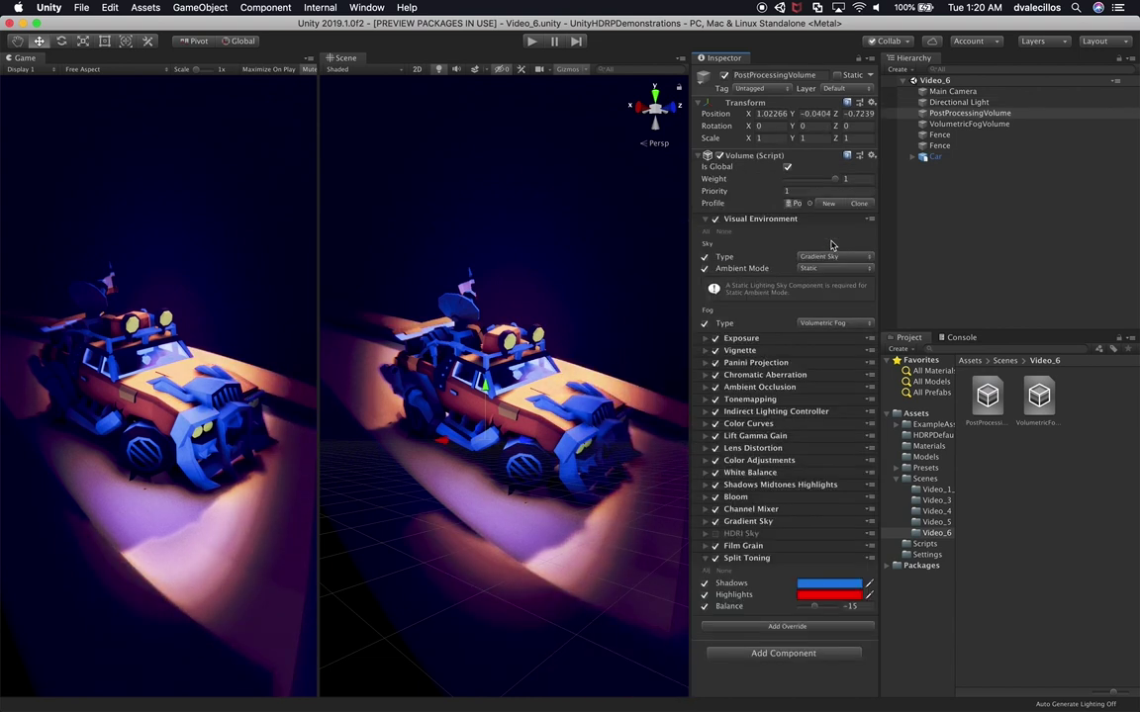
- Try cooler Temperature values on the Directional Light, such as 10069, and replace Color Temperature with a plain black colour (000000)
{"action": "left_click", "coordinate": [947, 102]}
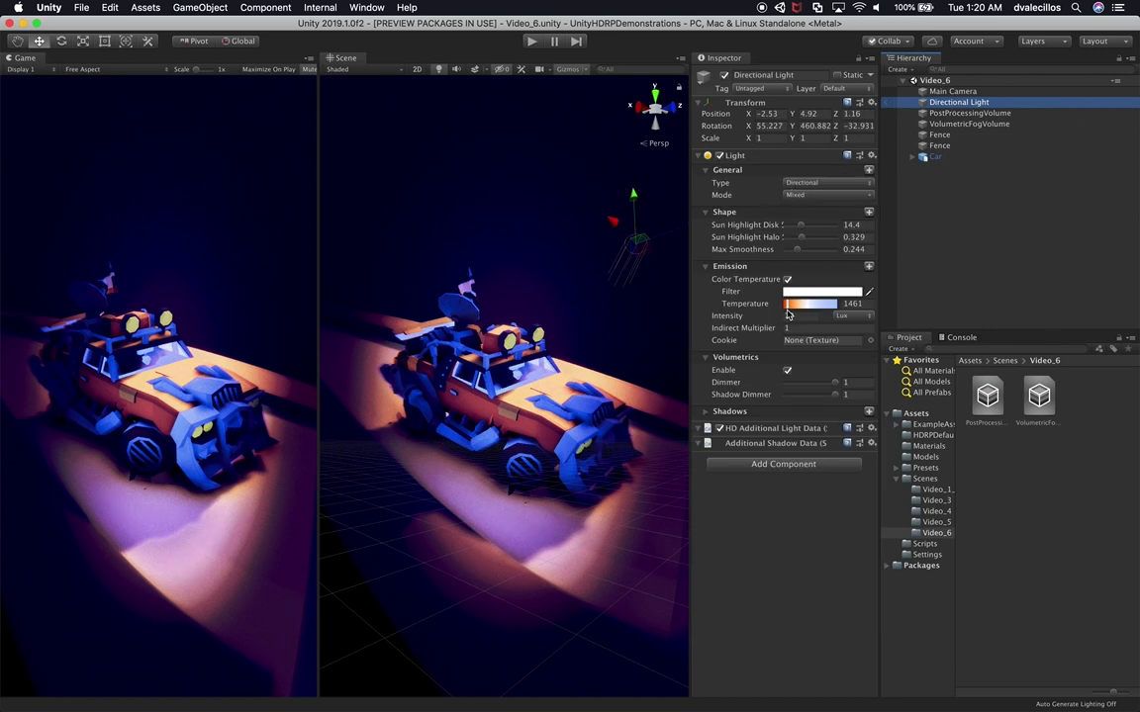
{"action": "left_click_drag", "start_coordinate": [789, 311], "coordinate": [819, 311]}
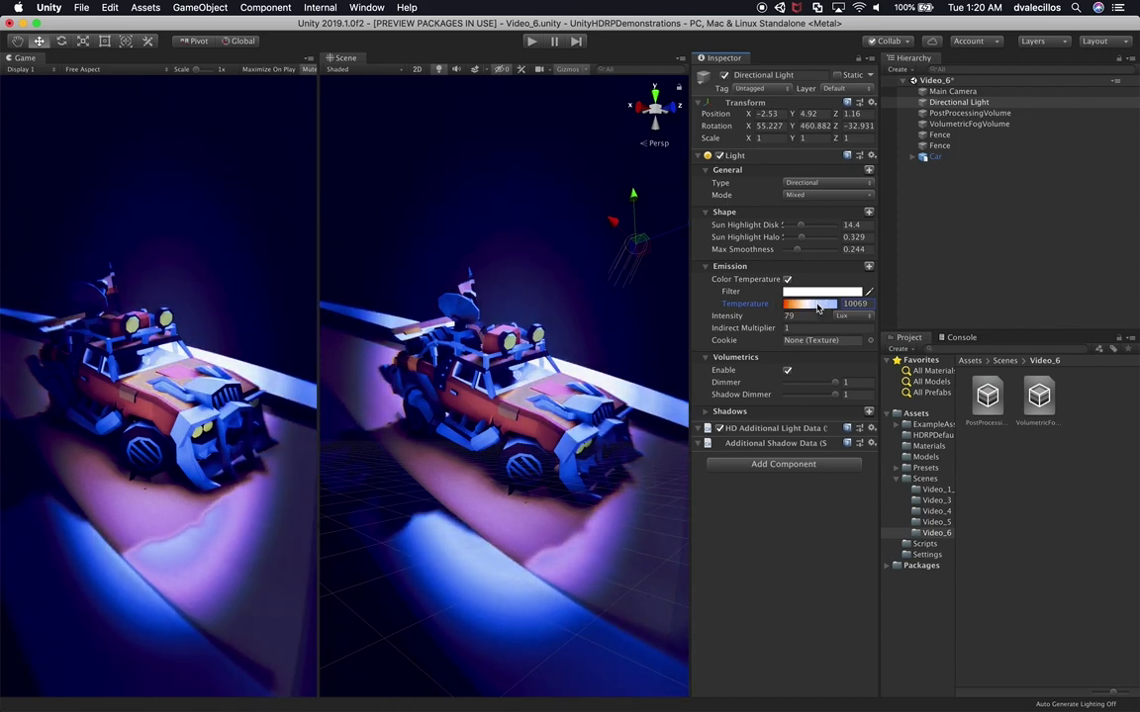
{"action": "left_click_drag", "start_coordinate": [818, 309], "coordinate": [797, 315]}
{"action": "left_click", "coordinate": [788, 280]}
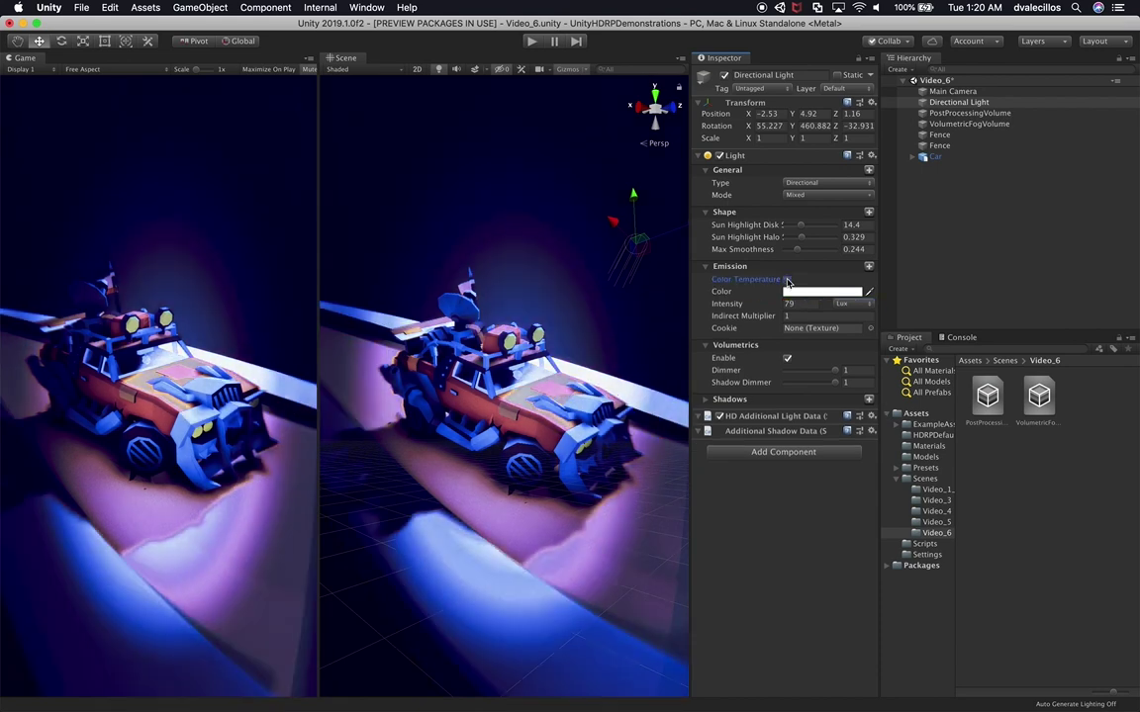
{"action": "left_click", "coordinate": [792, 293]}
{"action": "left_click_drag", "start_coordinate": [903, 376], "coordinate": [956, 424]}
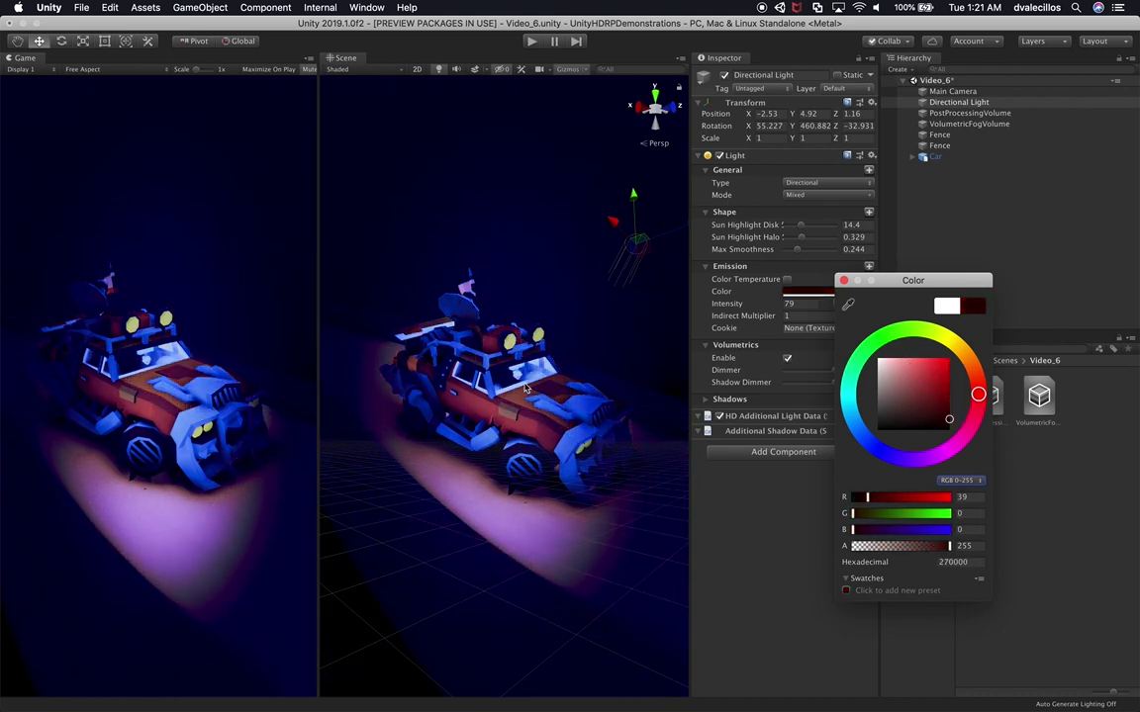
{"action": "left_click_drag", "start_coordinate": [948, 419], "coordinate": [956, 451]}
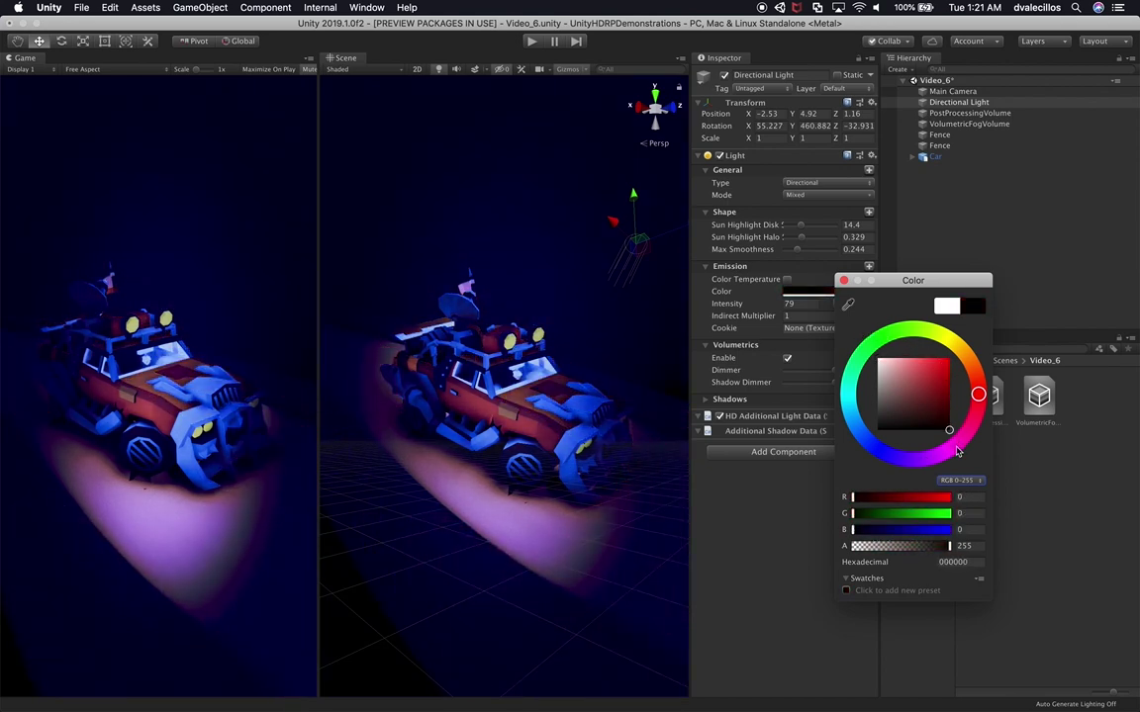
{"action": "left_click", "coordinate": [844, 280]}
- Try changing the Directional Light's Intensity and its Volumetrics Dimmer, and undo both changes
{"action": "left_click_drag", "start_coordinate": [756, 303], "coordinate": [866, 317]}
{"action": "key", "text": "super+z"}
{"action": "left_click", "coordinate": [752, 317]}
{"action": "left_click_drag", "start_coordinate": [822, 370], "coordinate": [804, 370]}
{"action": "key", "text": "super+z"}
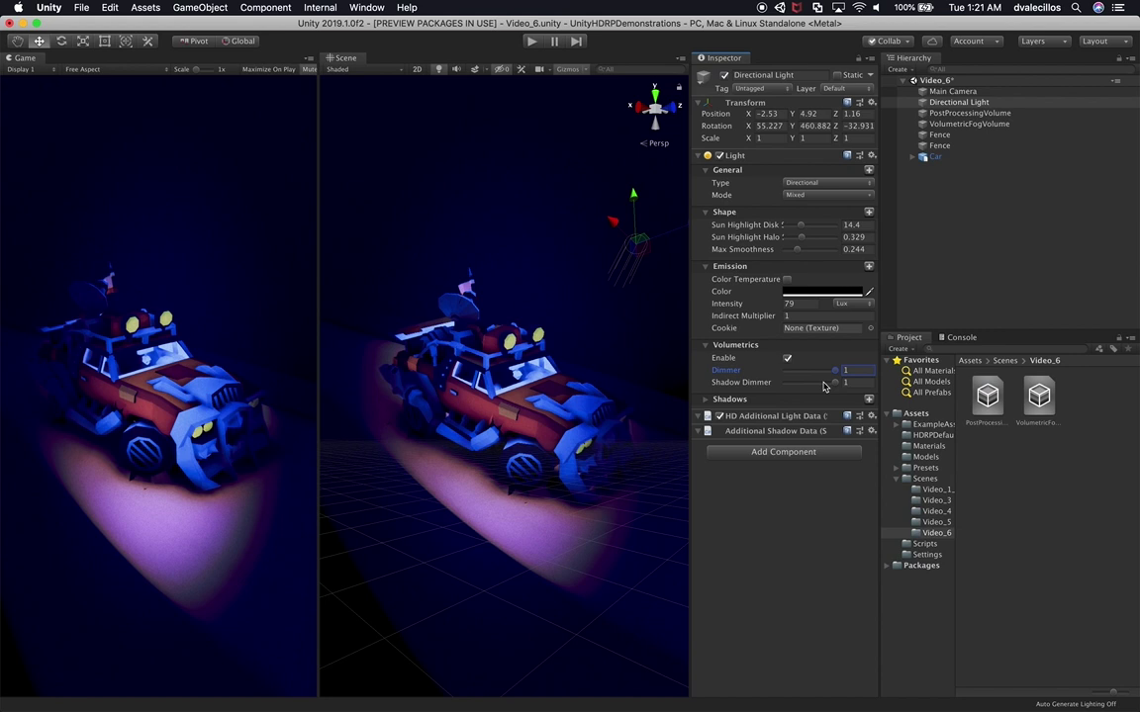
- Review the VolumetricFogVolume settings, view the car from a lower side angle, and return to PostProcessingVolume
{"action": "left_click", "coordinate": [965, 125]}
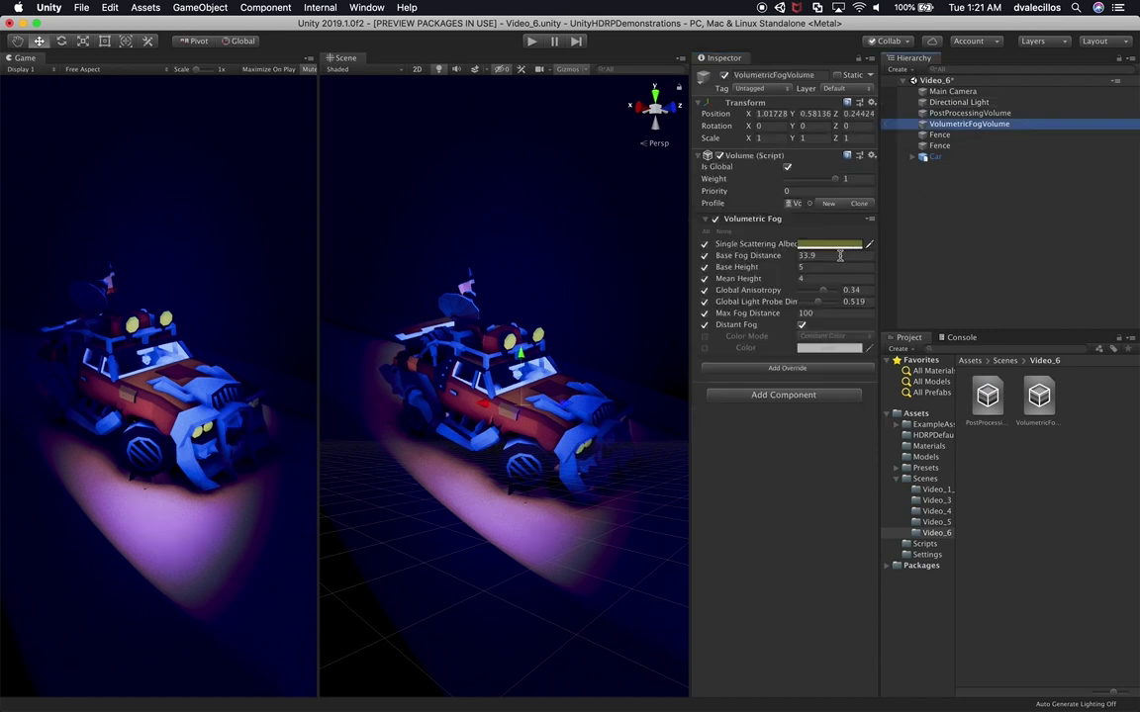
{"action": "left_click_drag", "start_coordinate": [494, 455], "coordinate": [621, 417], "text": "alt"}
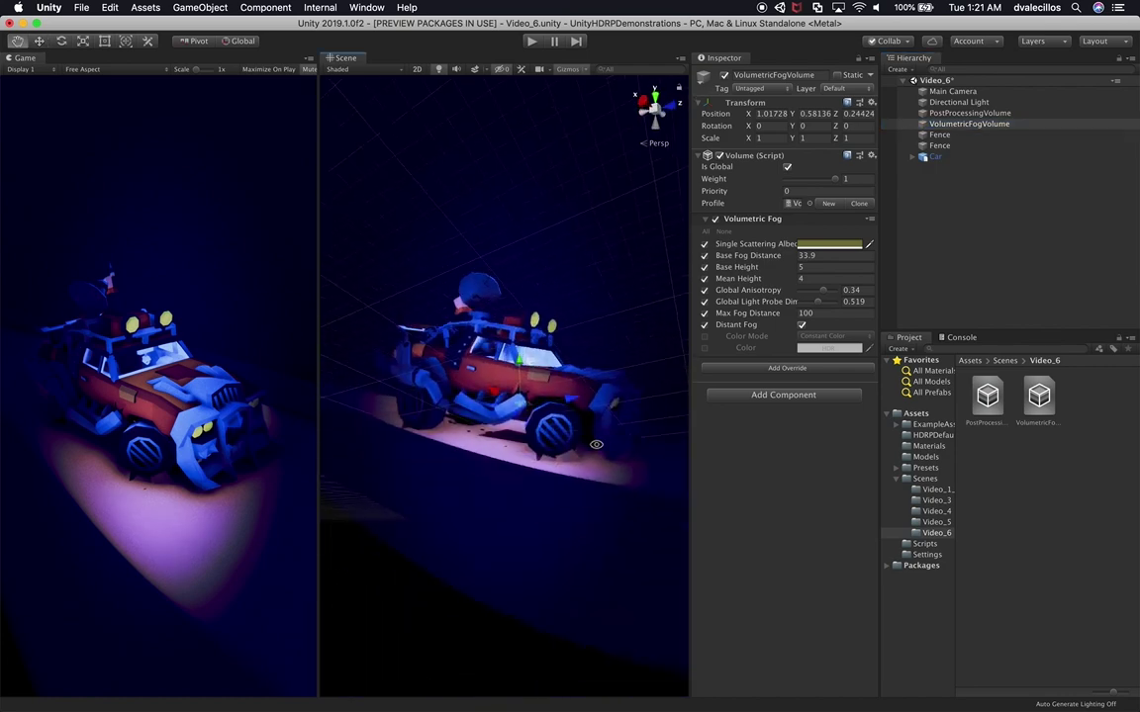
{"action": "left_click", "coordinate": [947, 114]}
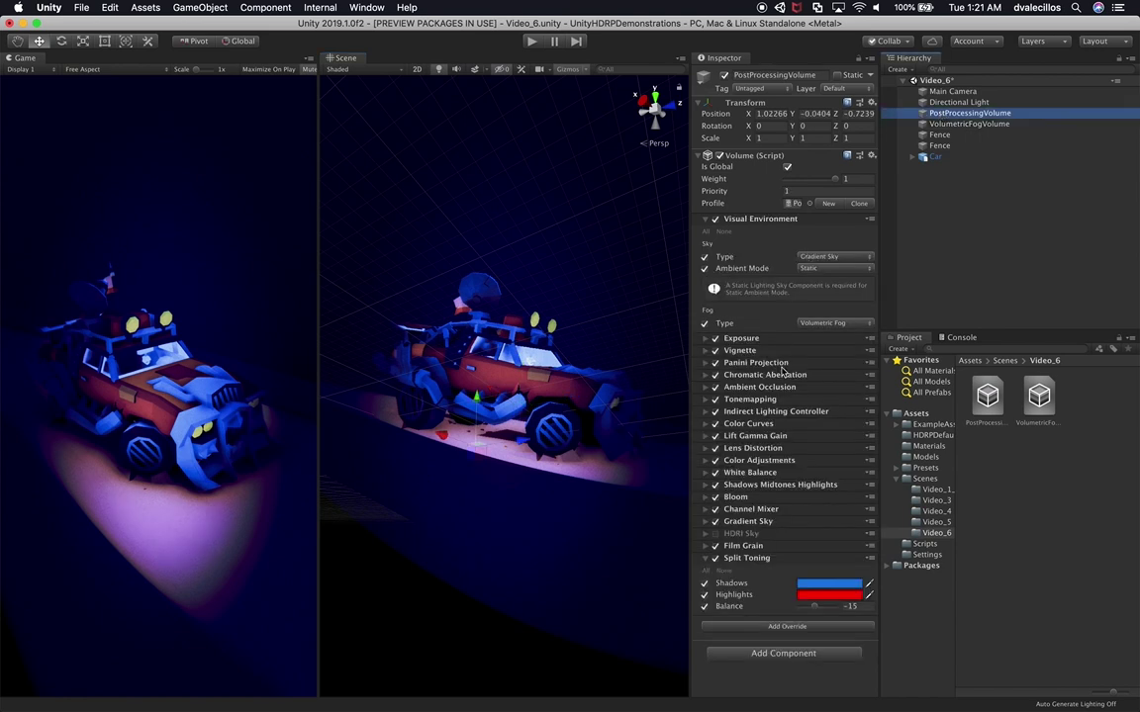